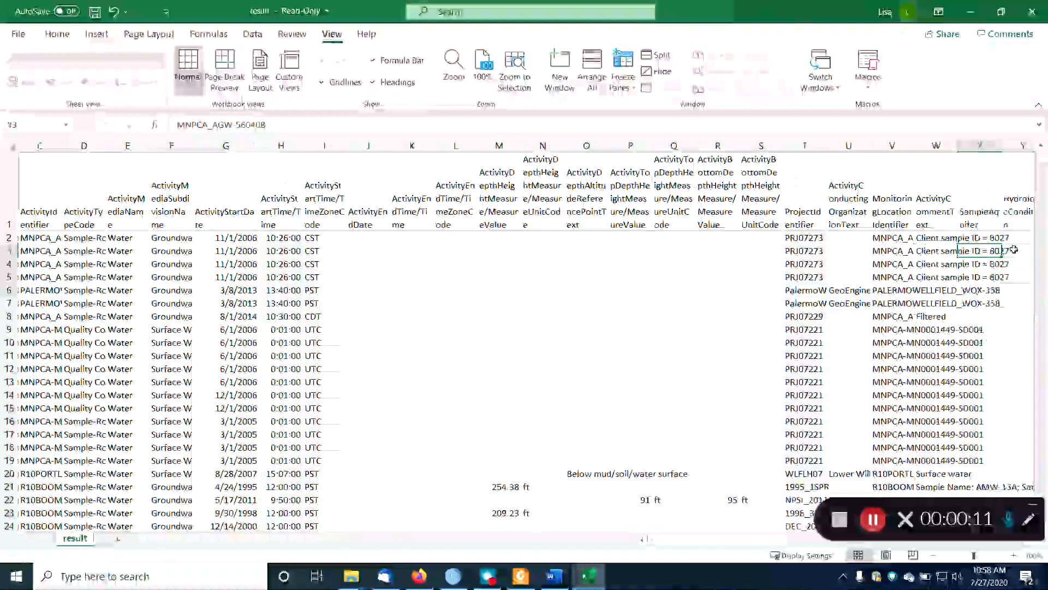
Look through the result sheet's columns, examining the entries under CharacteristicName, and return to the first cell.
{"action": "left_click", "coordinate": [1014, 250]}
{"action": "key", "text": "Right"}
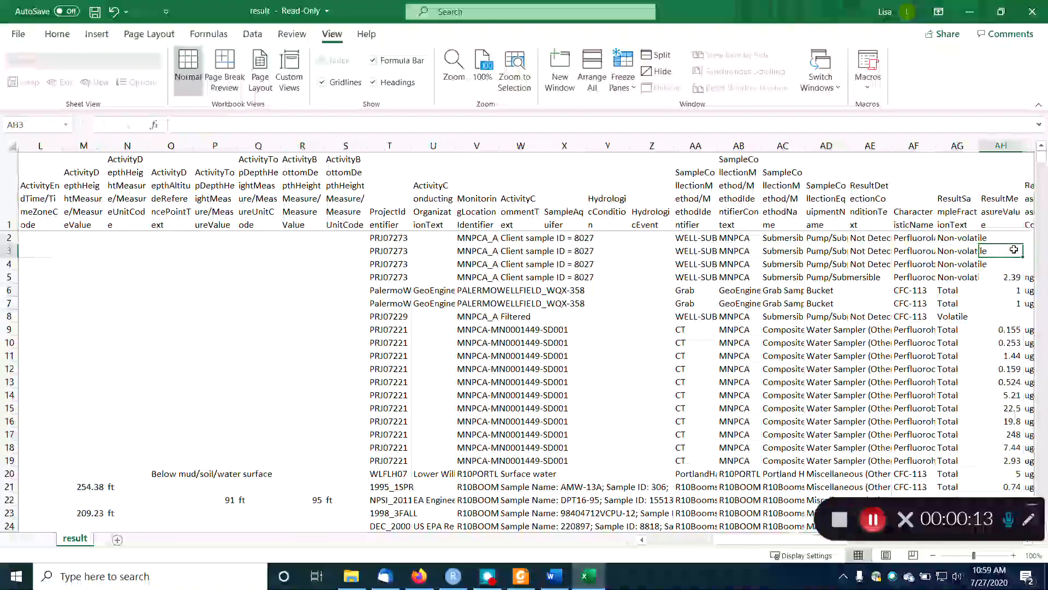
{"action": "key", "text": "Left"}
{"action": "key", "text": "Left"}
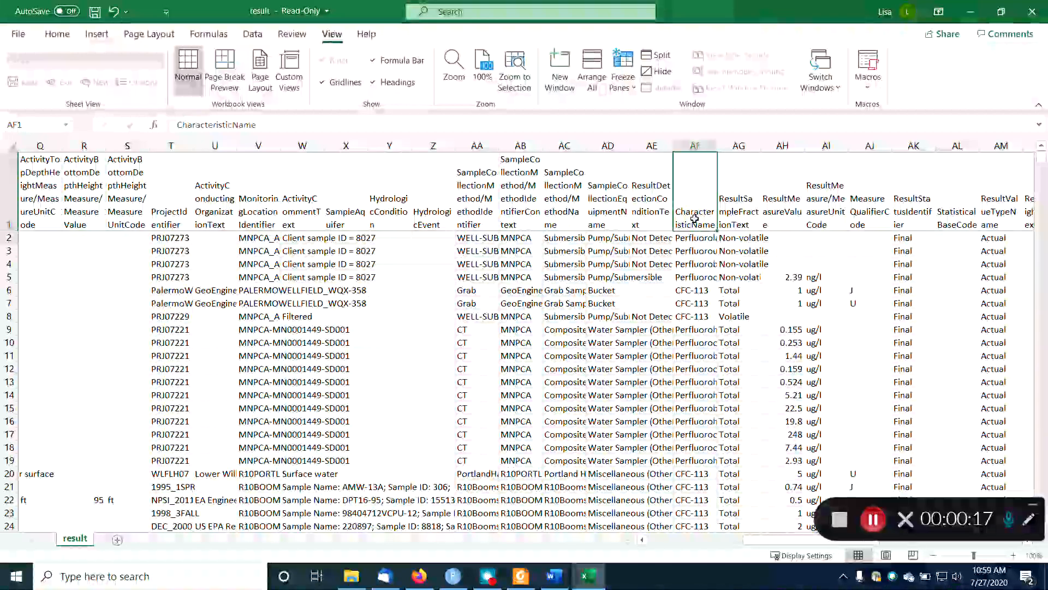
{"action": "left_click", "coordinate": [697, 238]}
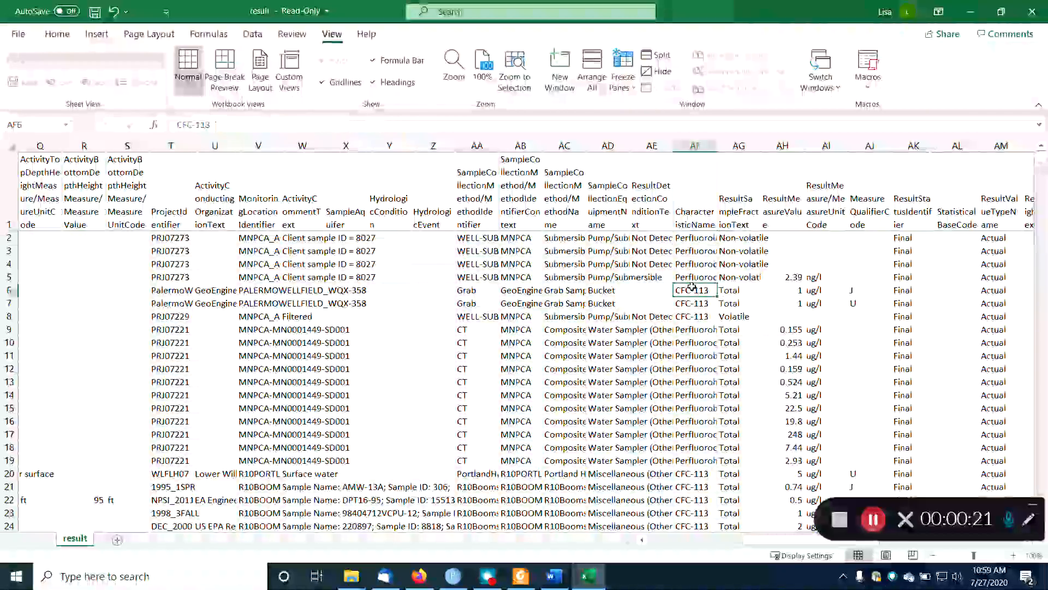
{"action": "left_click", "coordinate": [699, 354]}
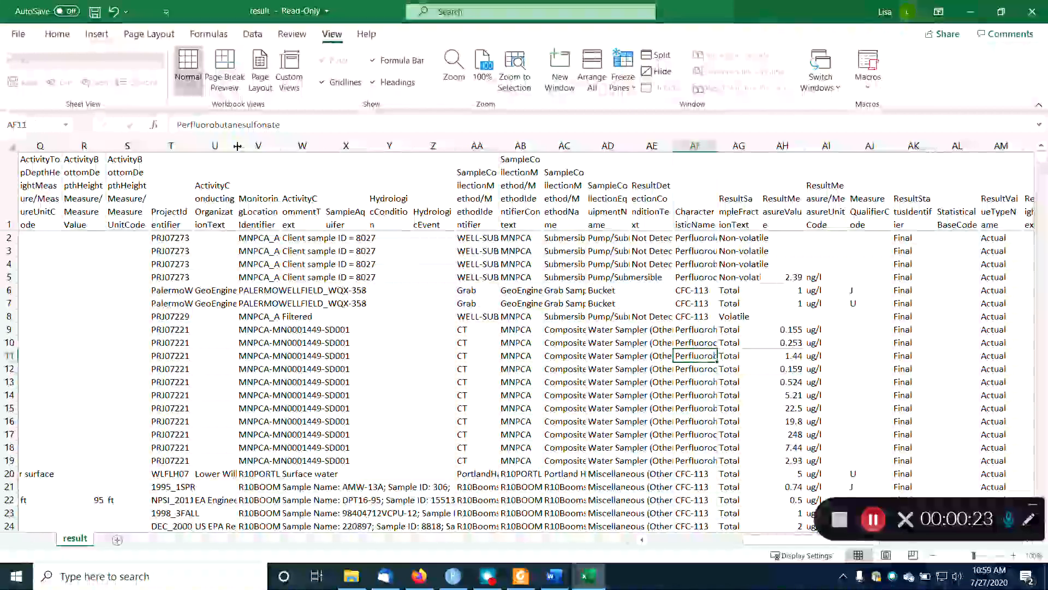
{"action": "left_click_drag", "start_coordinate": [694, 202], "coordinate": [700, 292]}
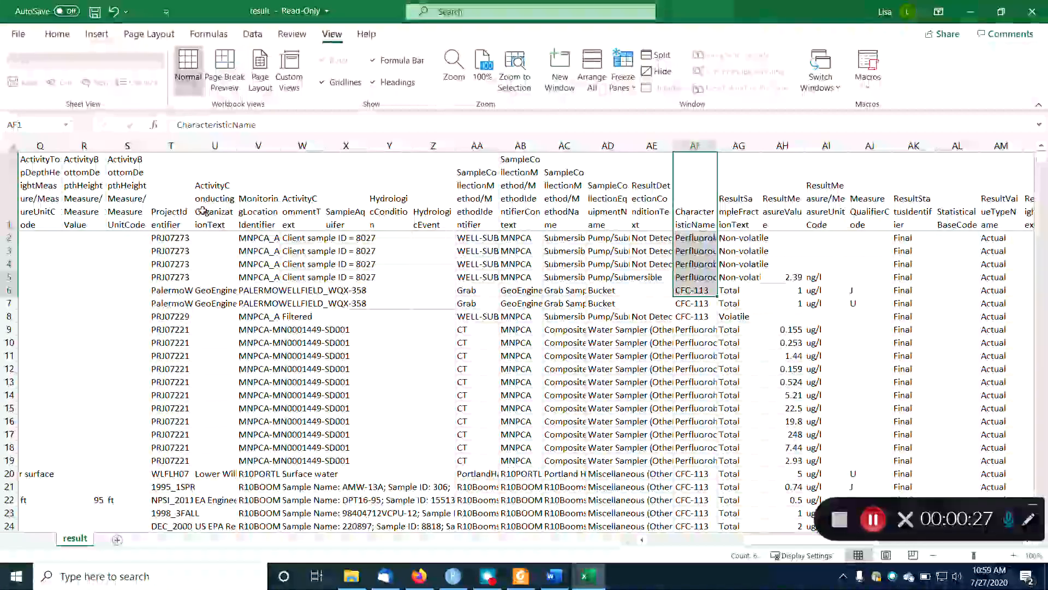
{"action": "left_click", "coordinate": [28, 208]}
{"action": "key", "text": "ctrl+Home"}
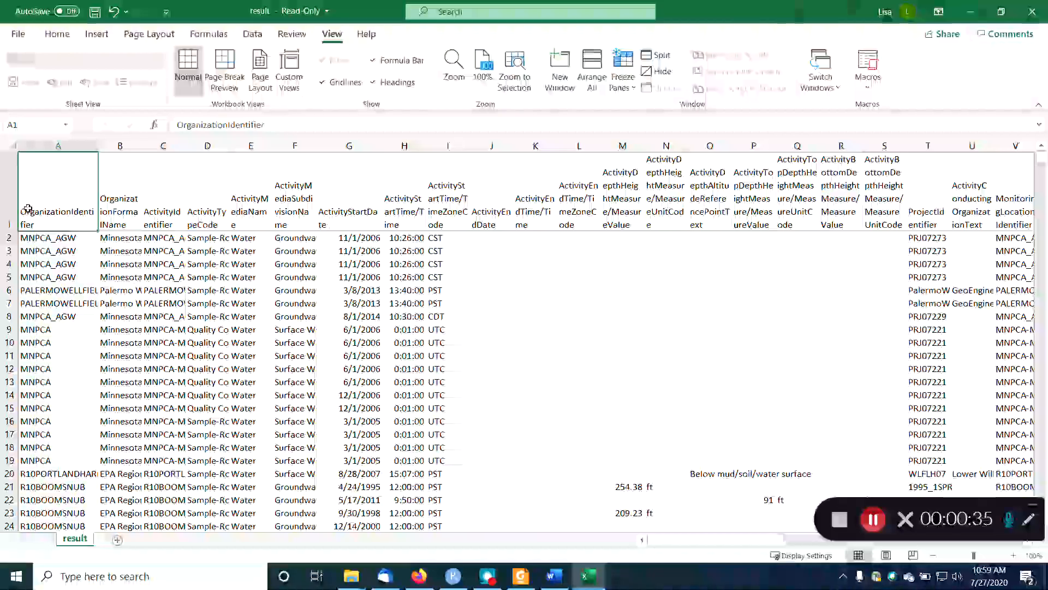
Save a copy of the sheet as the CSV file "Perfluoro from STORET 072720" in the Data mining course folder.
{"action": "left_click", "coordinate": [17, 39]}
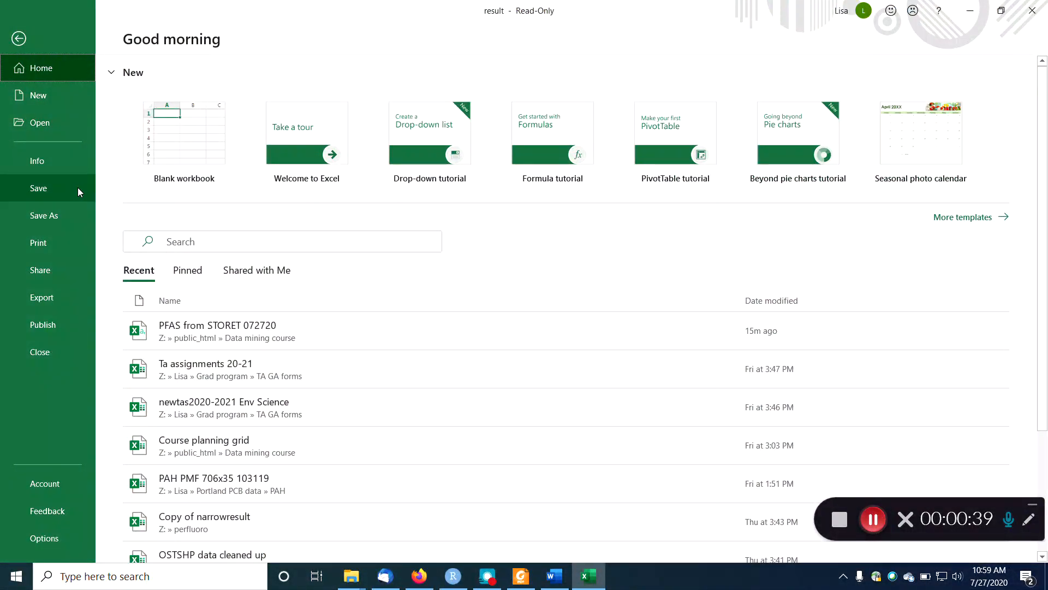
{"action": "left_click", "coordinate": [71, 216]}
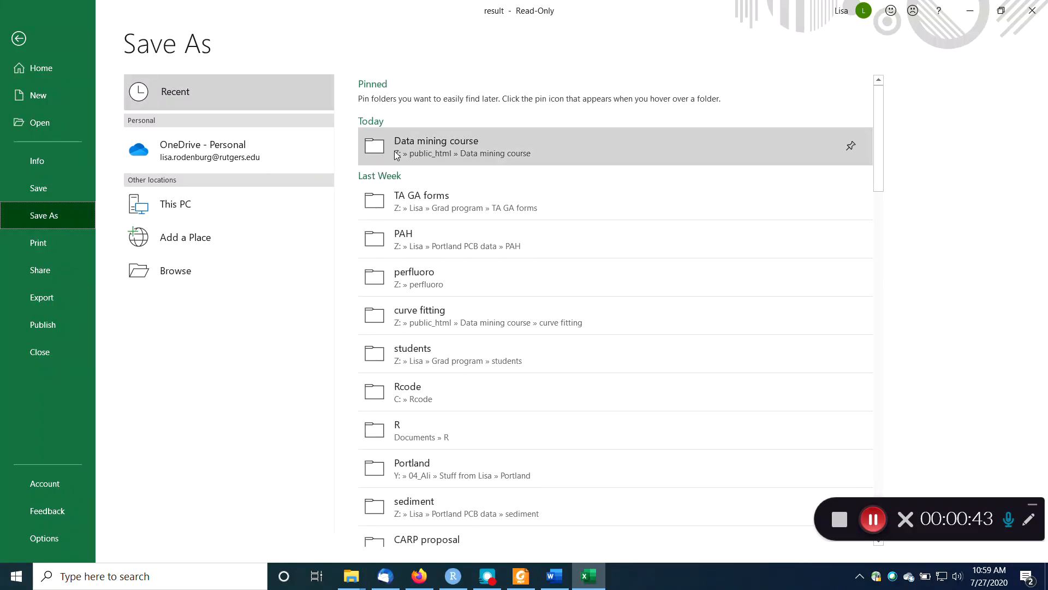
{"action": "left_click", "coordinate": [396, 155]}
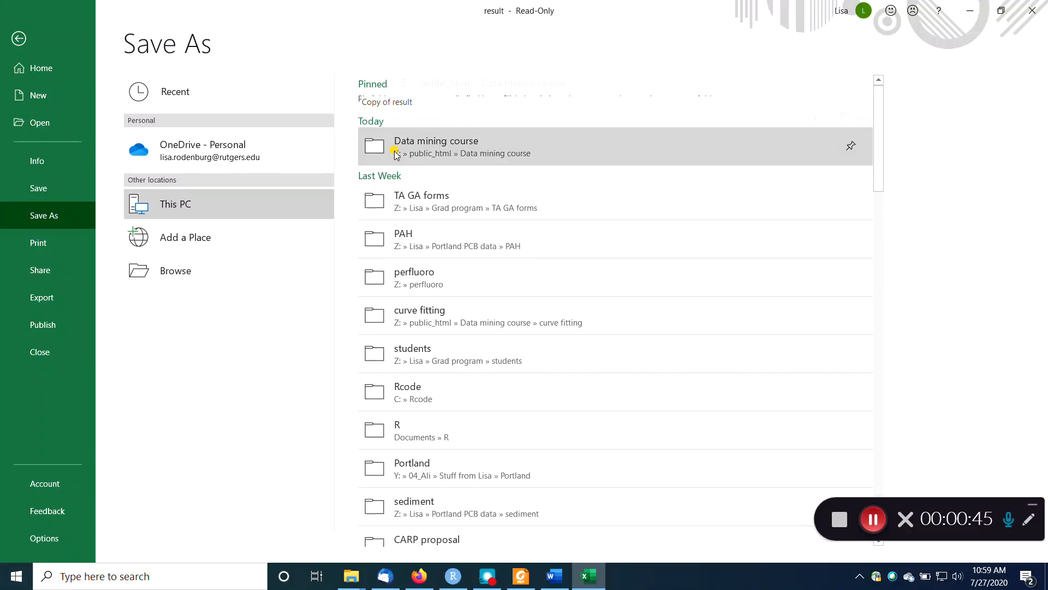
{"action": "left_click", "coordinate": [389, 102]}
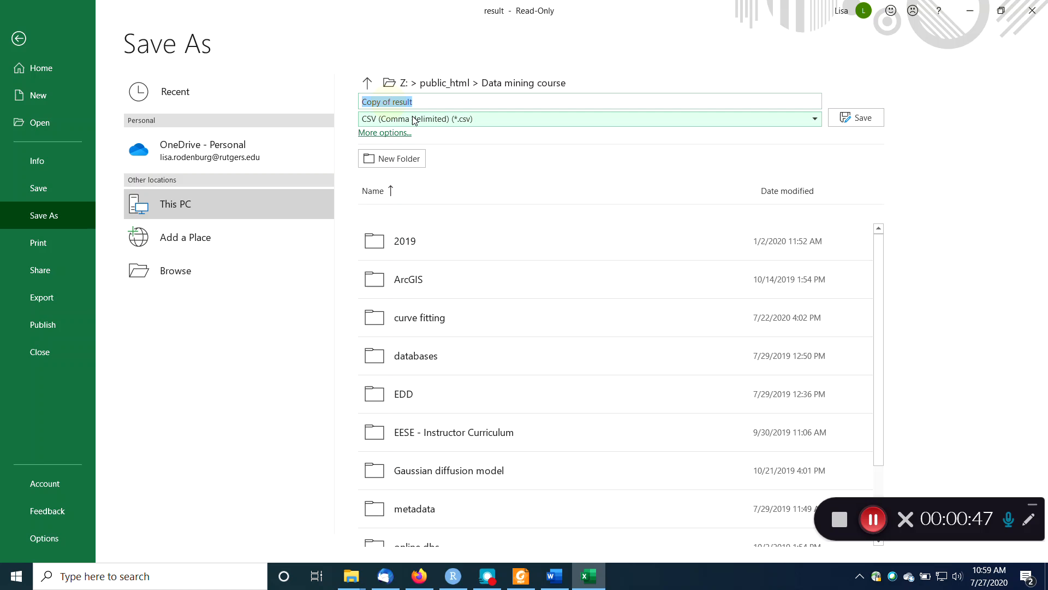
{"action": "type", "text": "Per"}
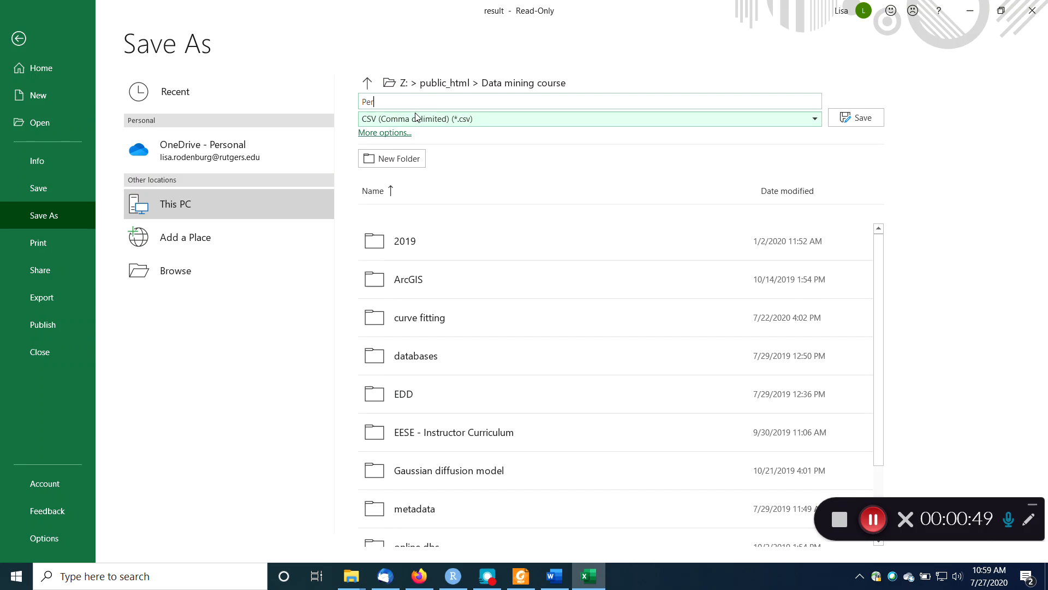
{"action": "type", "text": "fluoro from STORET 072720"}
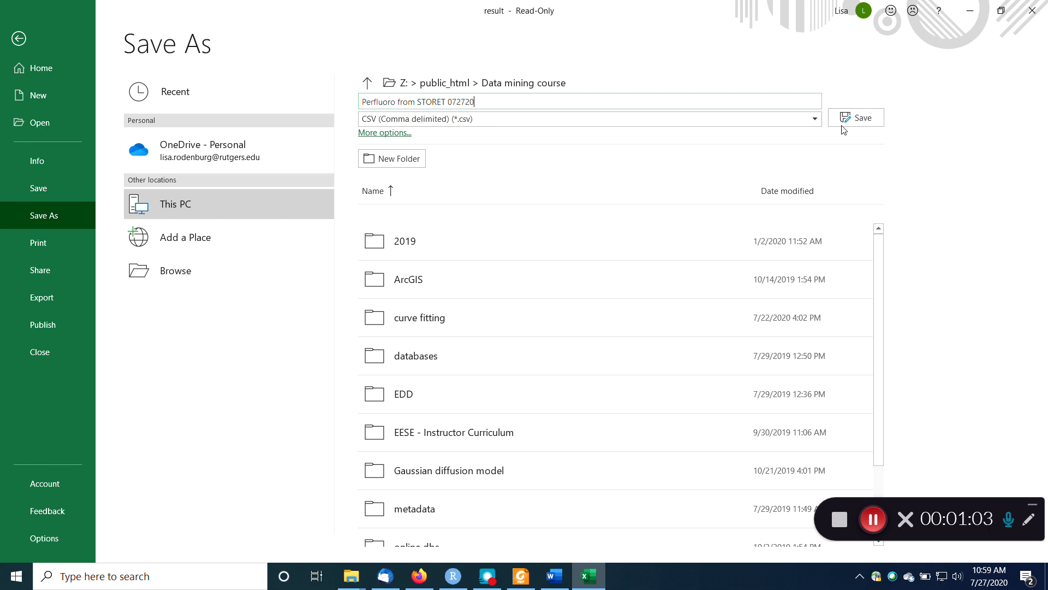
{"action": "left_click", "coordinate": [855, 117]}
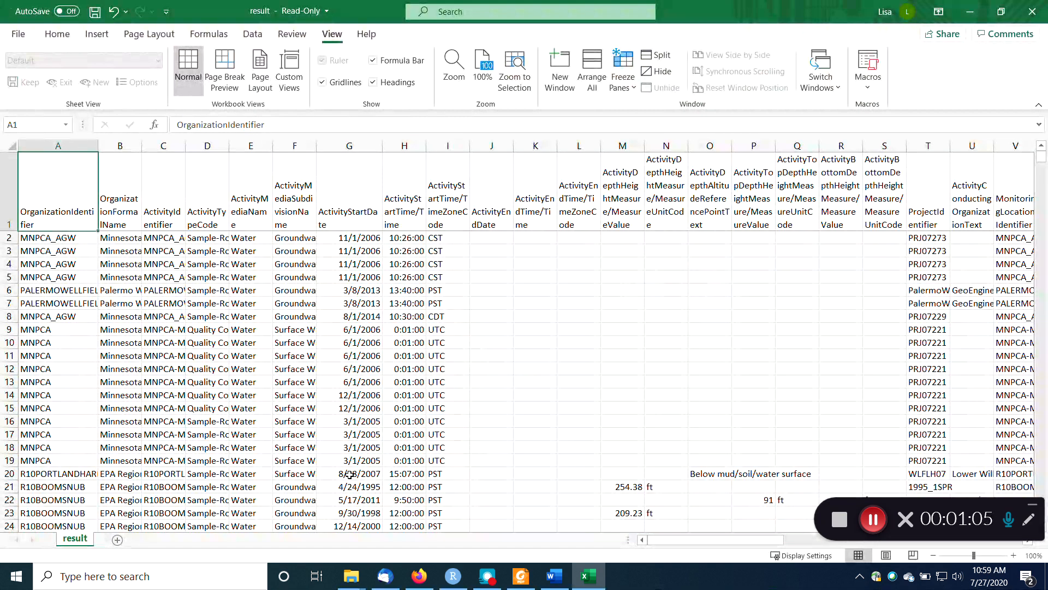
Start Microsoft Access and maximize its window.
{"action": "left_click", "coordinate": [16, 577]}
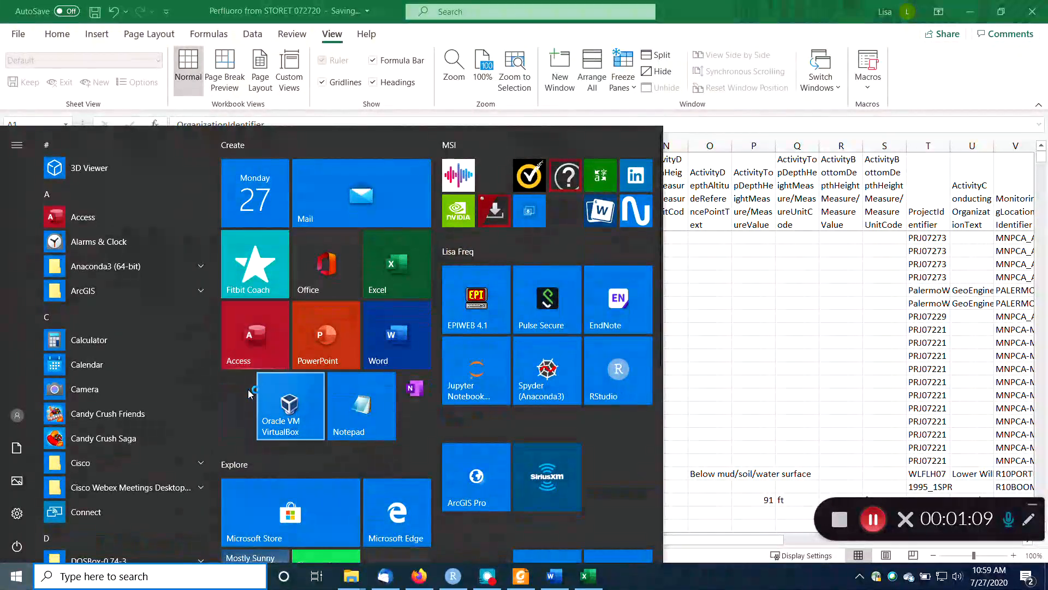
{"action": "left_click", "coordinate": [219, 422]}
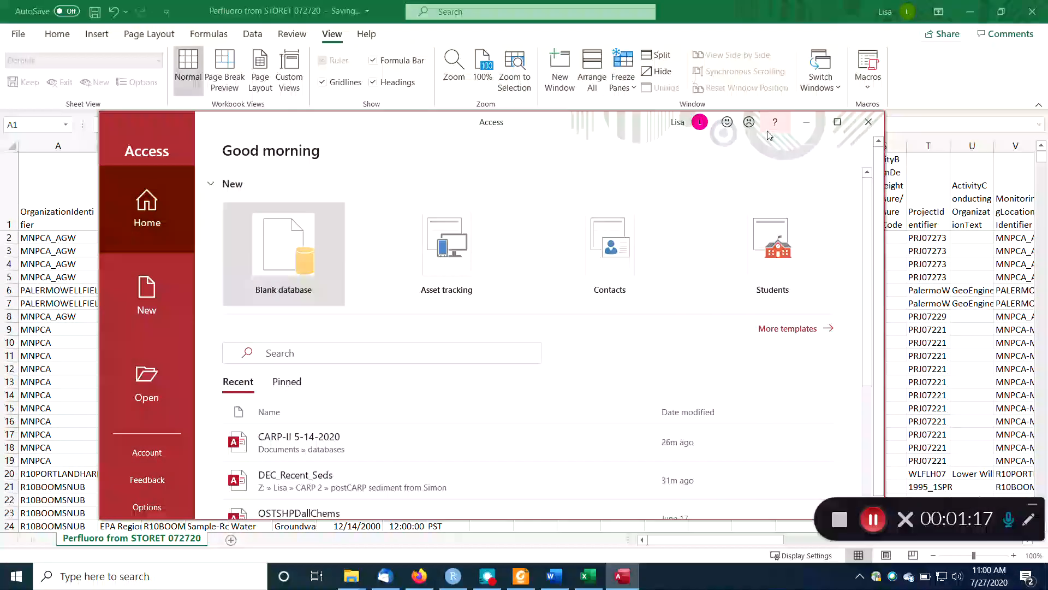
{"action": "left_click", "coordinate": [837, 121]}
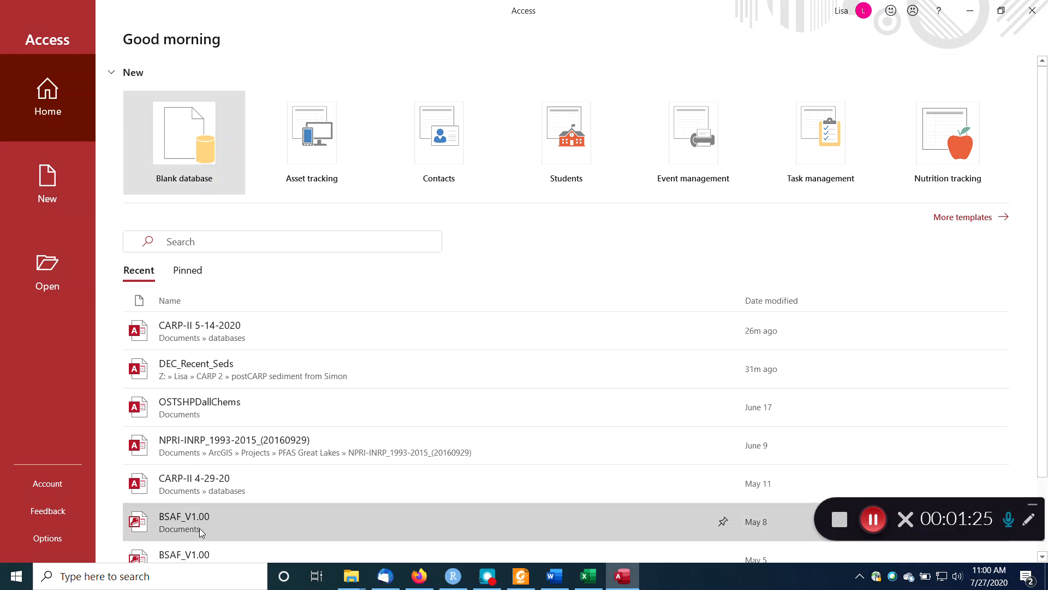
Create a blank database named PFASfromSTORET072720 in the default Documents folder.
{"action": "left_click", "coordinate": [170, 148]}
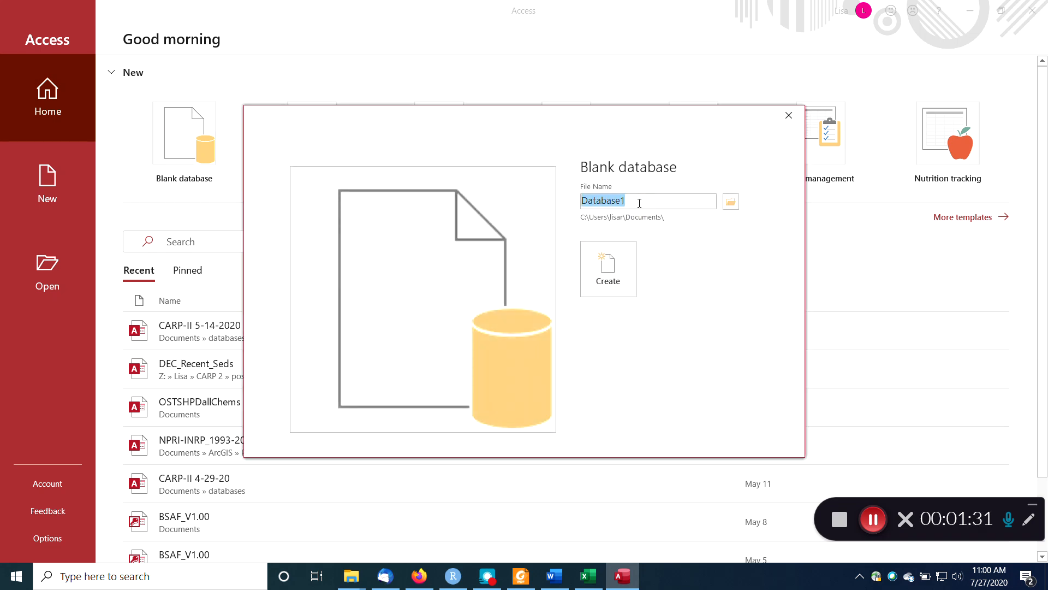
{"action": "type", "text": "PFAS"}
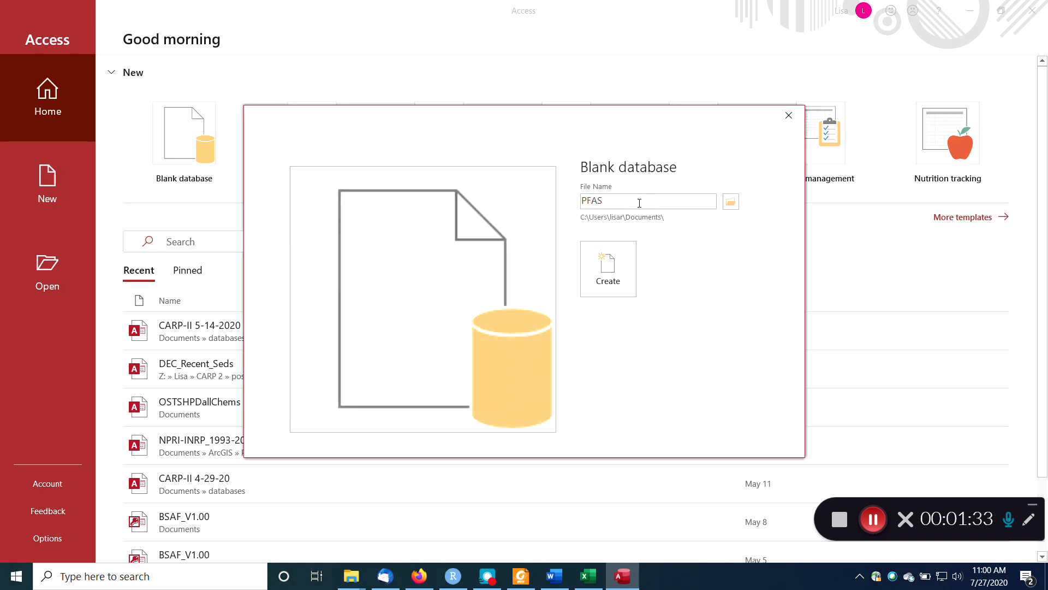
{"action": "type", "text": "fromSTORET"}
{"action": "key", "text": "BackSpace"}
{"action": "key", "text": "BackSpace"}
{"action": "key", "text": "BackSpace"}
{"action": "type", "text": "20"}
{"action": "left_click", "coordinate": [618, 274]}
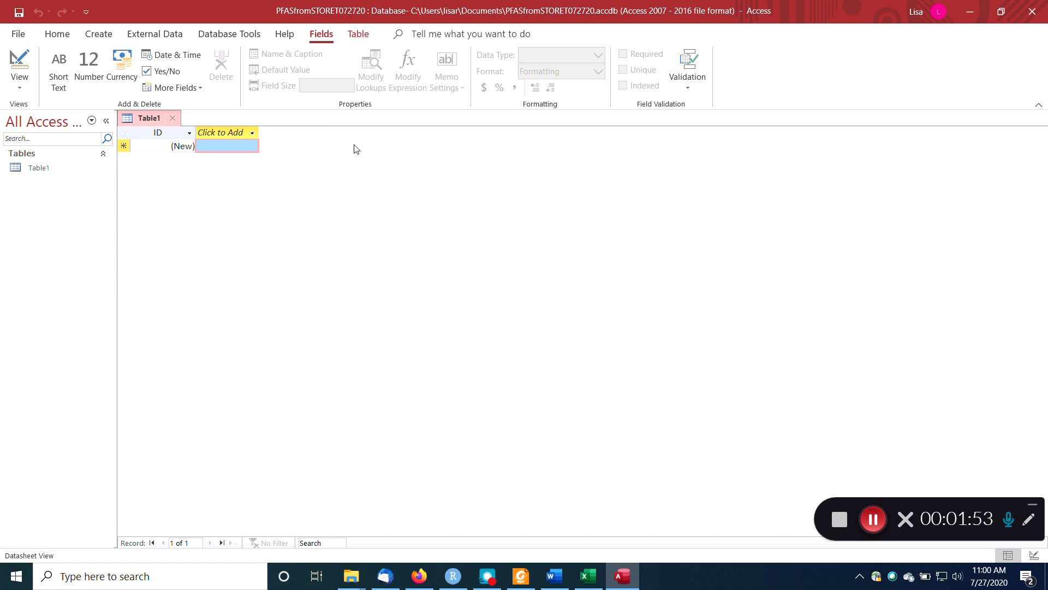
Try to import Perfluoro from STORET 072720.csv from public_html\Data mining course as a text file into a new table.
{"action": "left_click", "coordinate": [157, 38]}
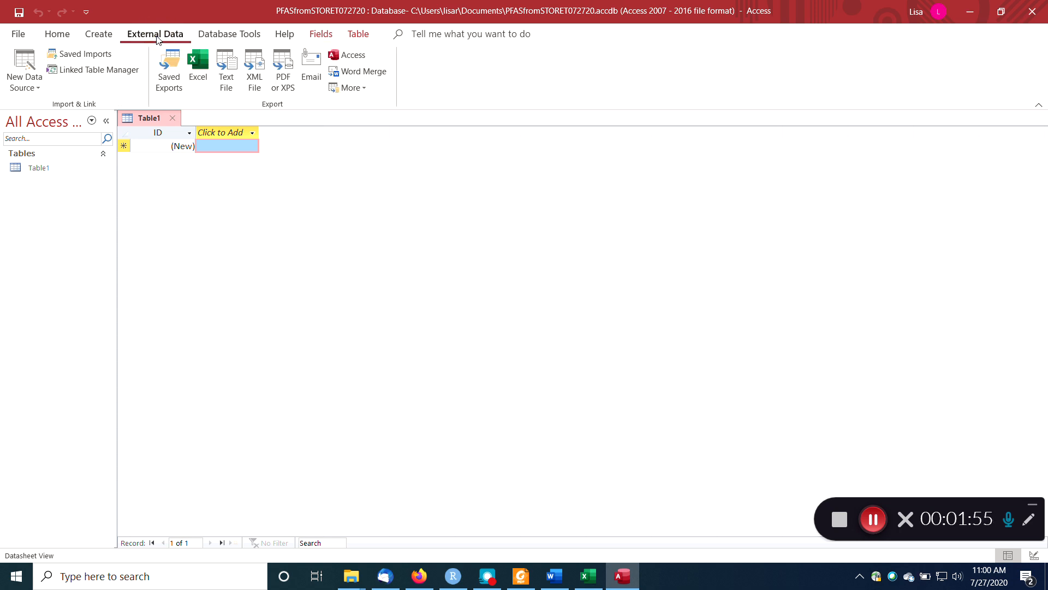
{"action": "left_click", "coordinate": [24, 71]}
{"action": "mouse_move", "coordinate": [43, 117]}
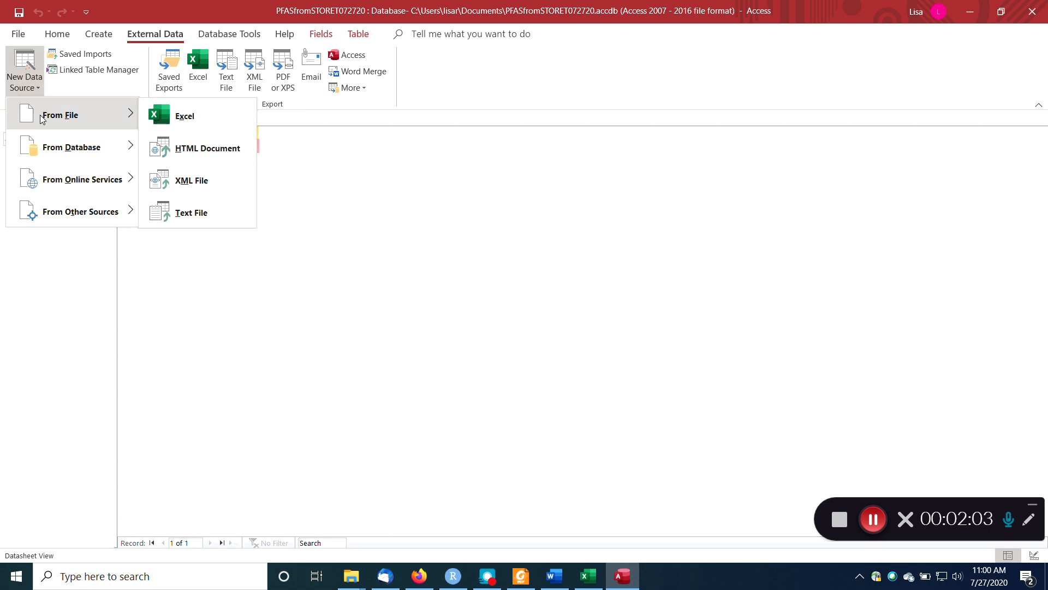
{"action": "left_click", "coordinate": [188, 212]}
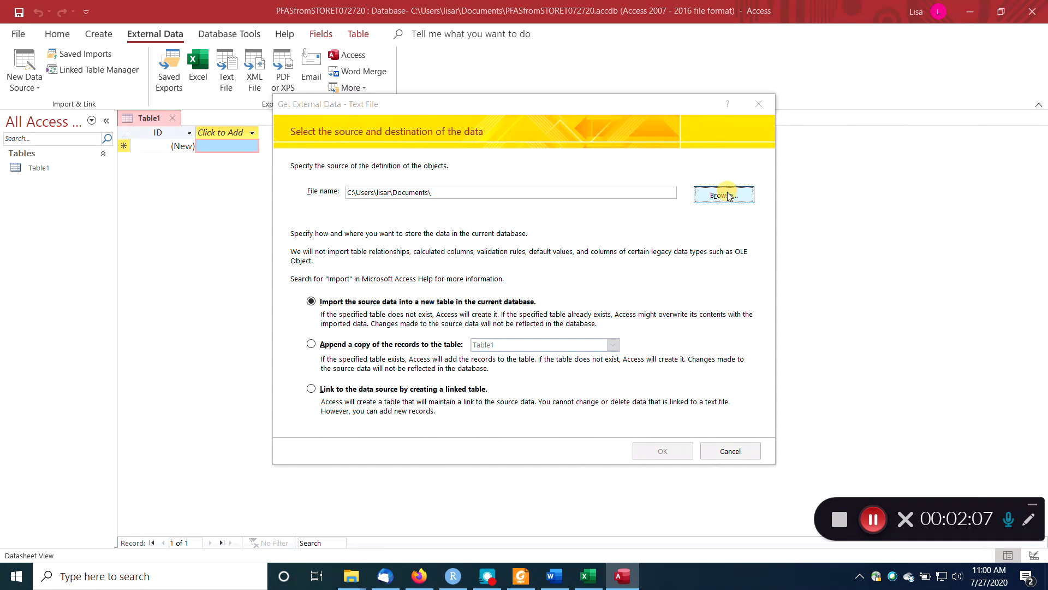
{"action": "left_click", "coordinate": [725, 195]}
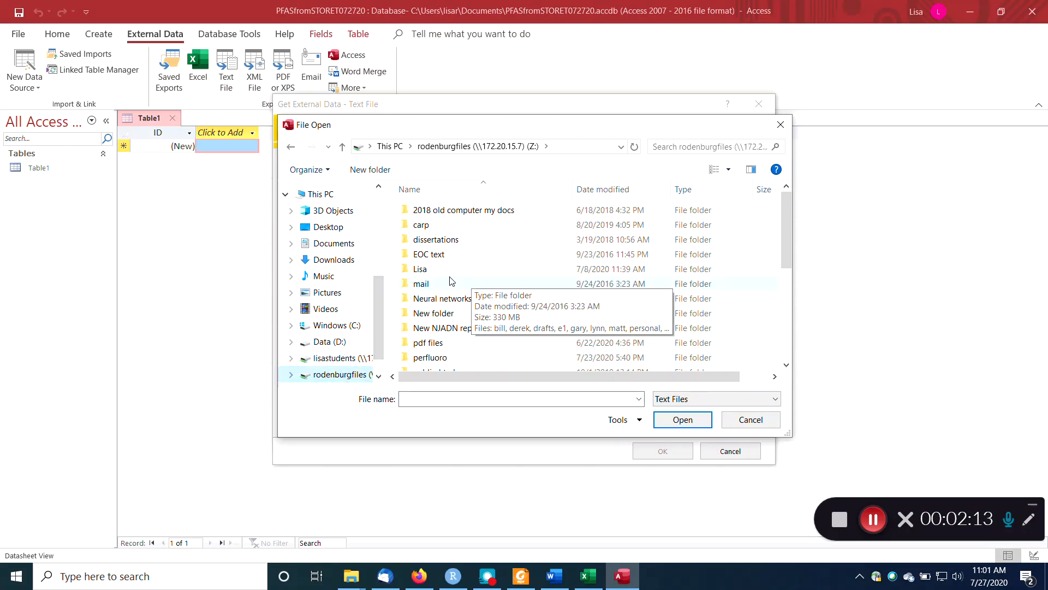
{"action": "scroll", "coordinate": [448, 347], "scroll_direction": "down", "scroll_amount": 1}
{"action": "double_click", "coordinate": [445, 335]}
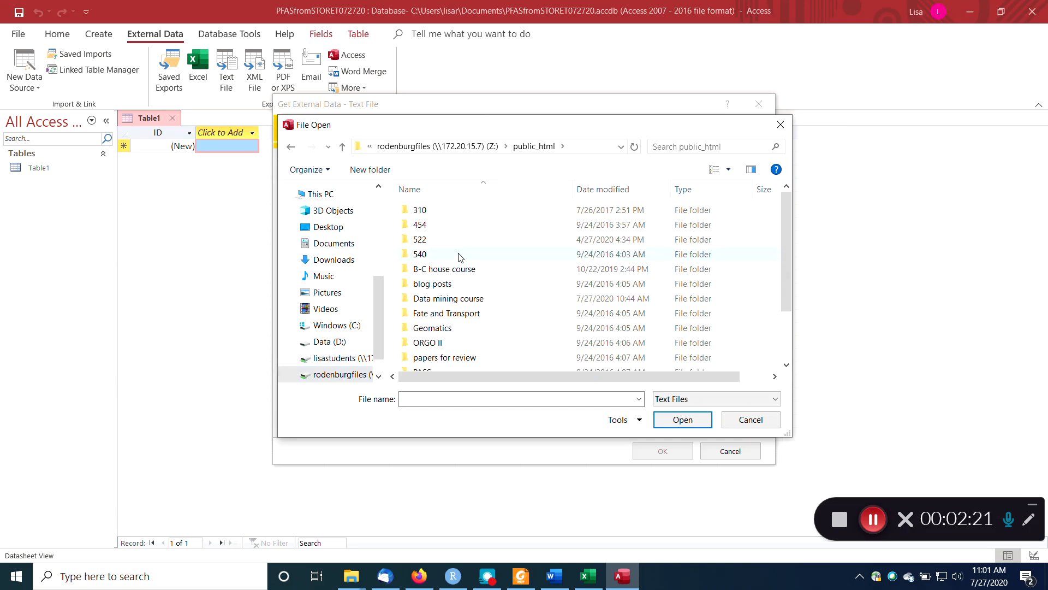
{"action": "double_click", "coordinate": [439, 299]}
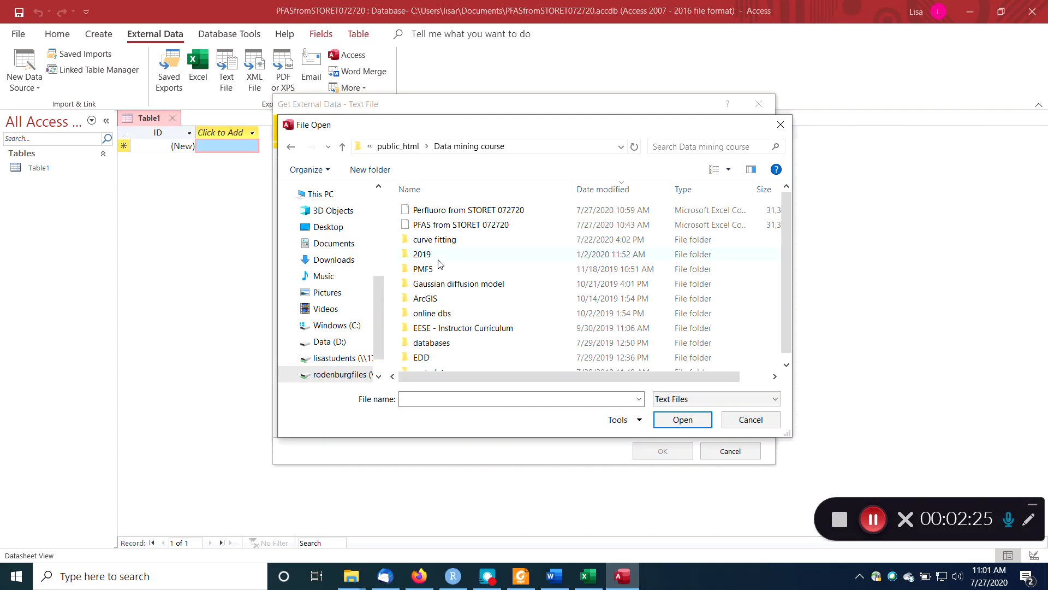
{"action": "double_click", "coordinate": [438, 211]}
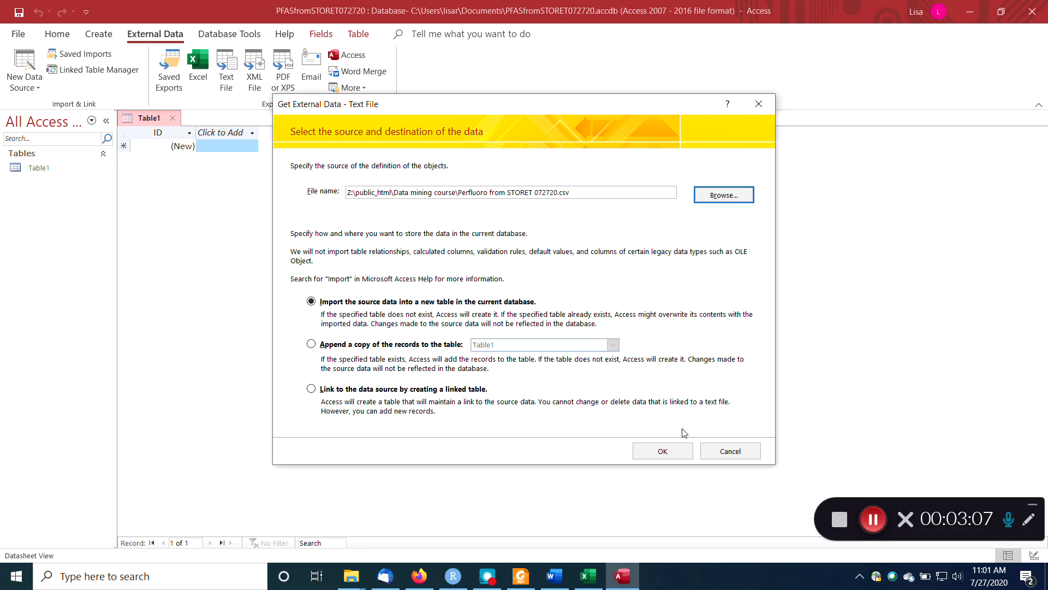
{"action": "left_click", "coordinate": [668, 451]}
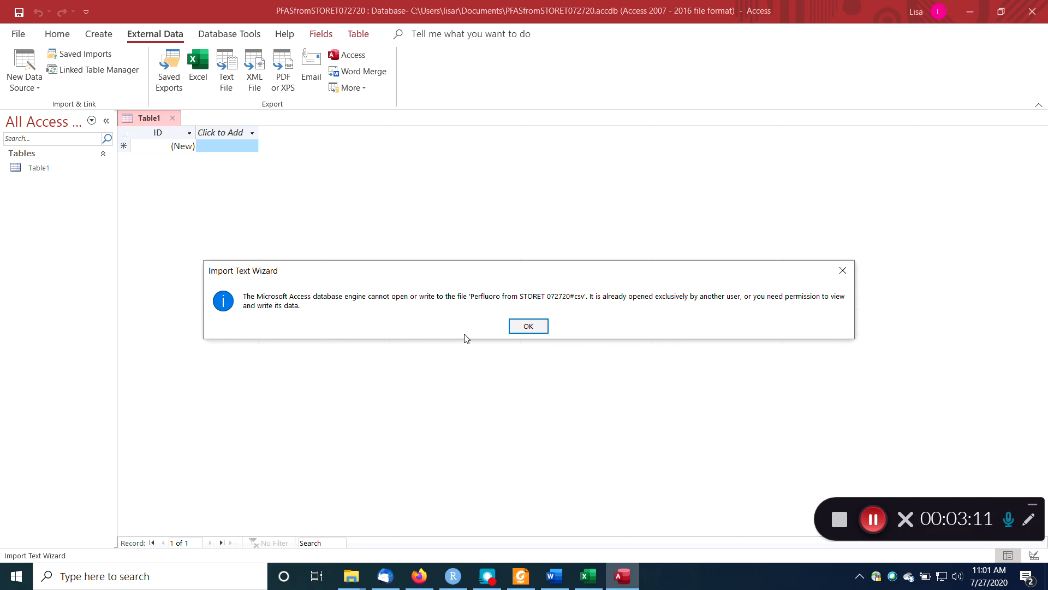
{"action": "left_click", "coordinate": [528, 326]}
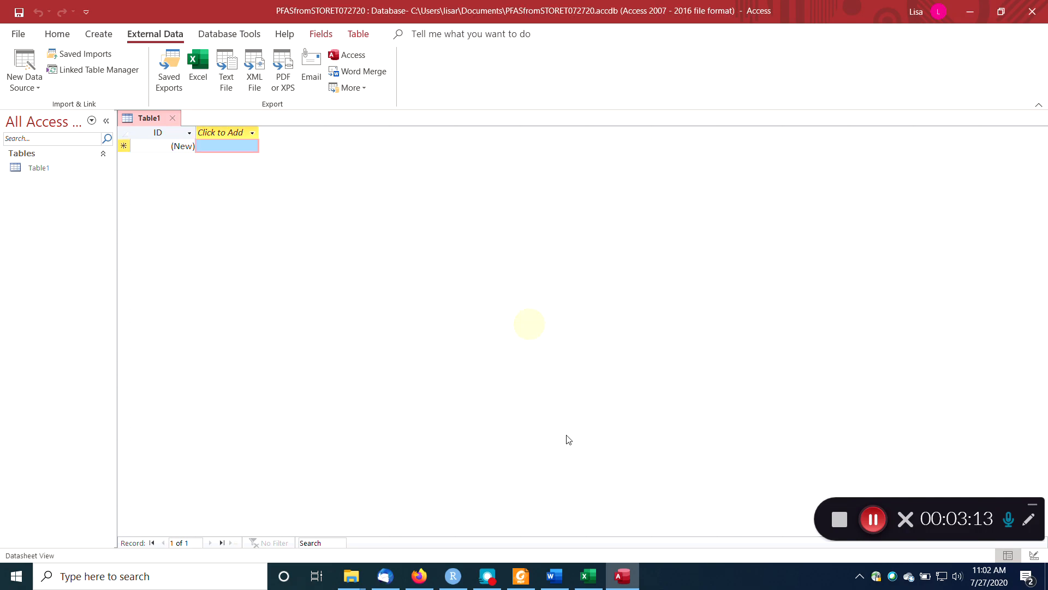
Close the Perfluoro from STORET 072720 workbook in Excel, and load that CSV into the Access Import Text Wizard for a new table.
{"action": "left_click", "coordinate": [589, 576]}
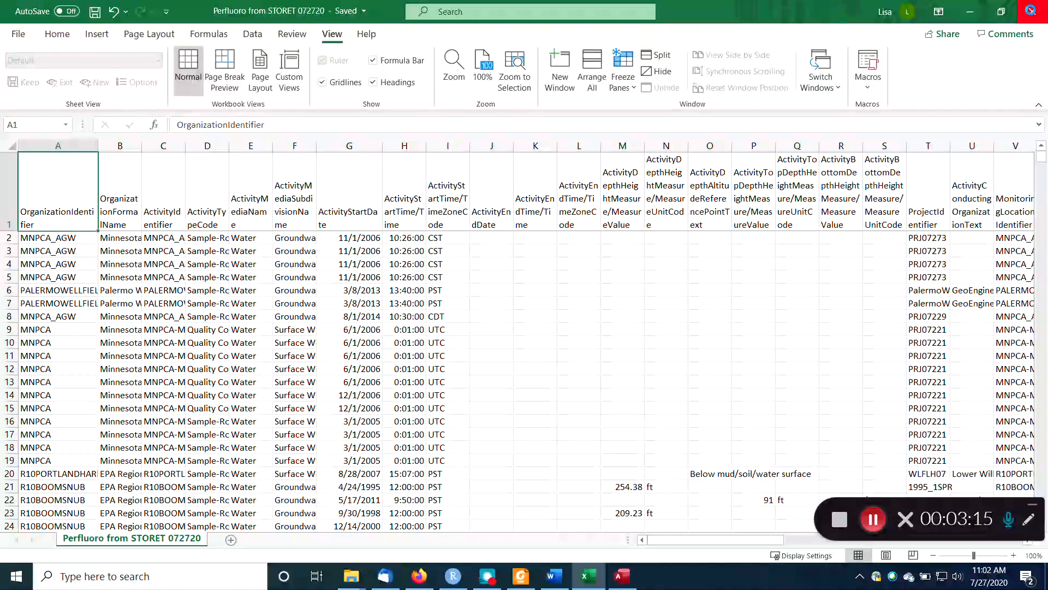
{"action": "left_click", "coordinate": [1032, 11]}
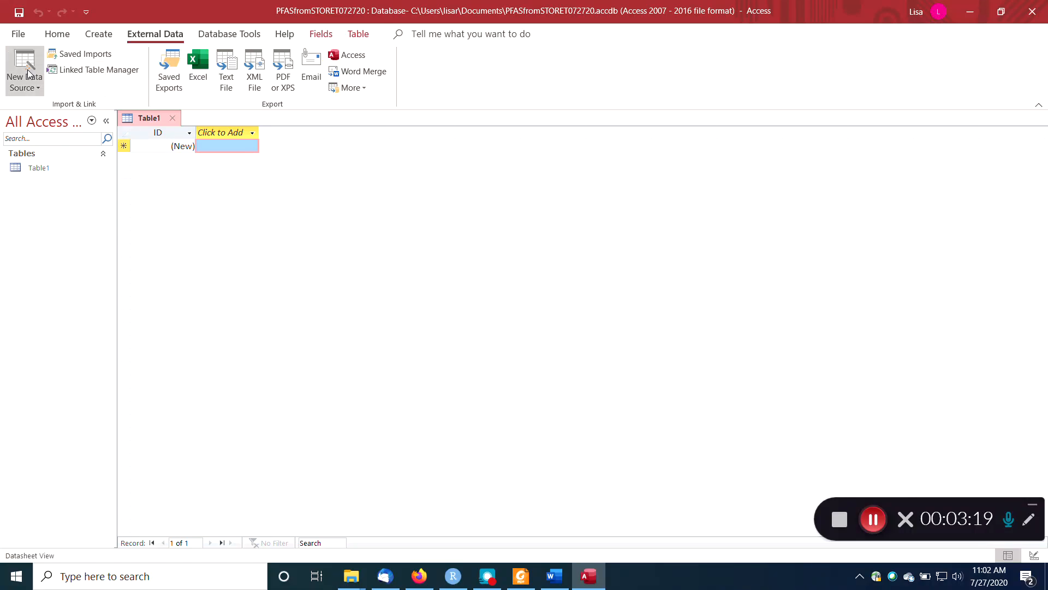
{"action": "left_click", "coordinate": [26, 87]}
{"action": "mouse_move", "coordinate": [55, 115]}
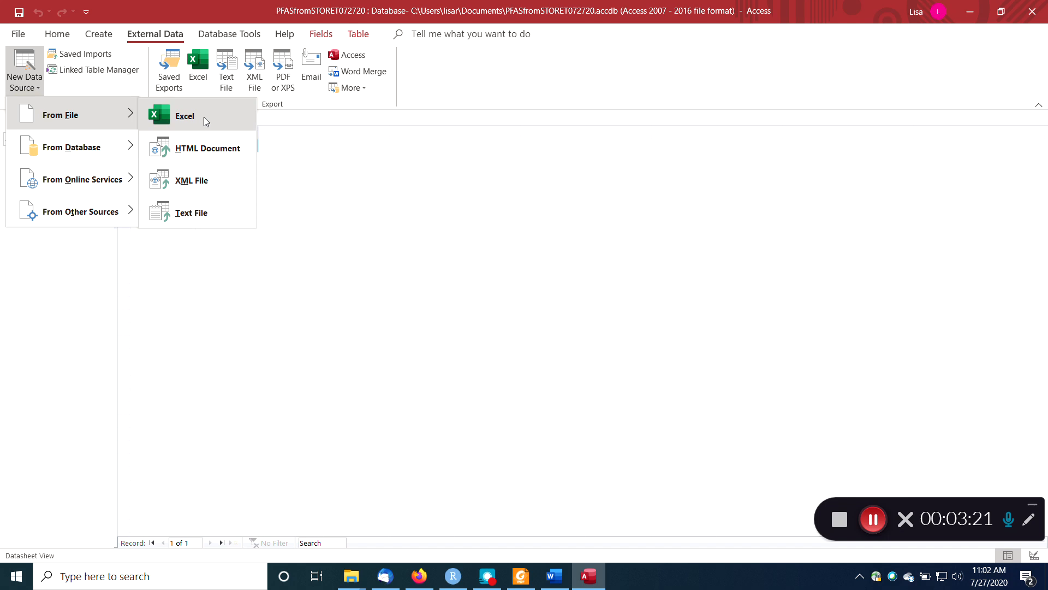
{"action": "left_click", "coordinate": [189, 213]}
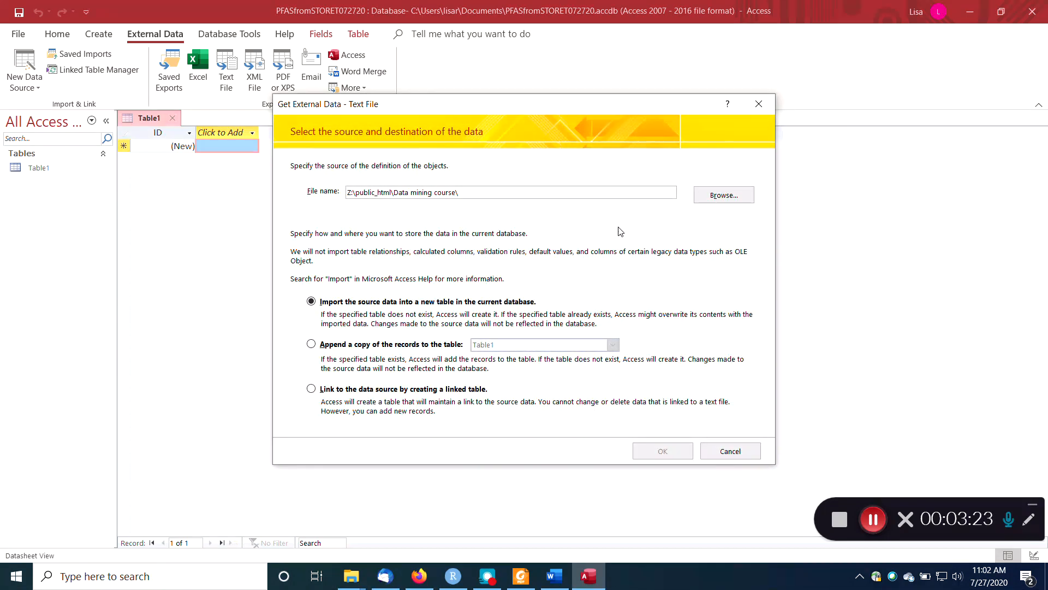
{"action": "left_click", "coordinate": [711, 198]}
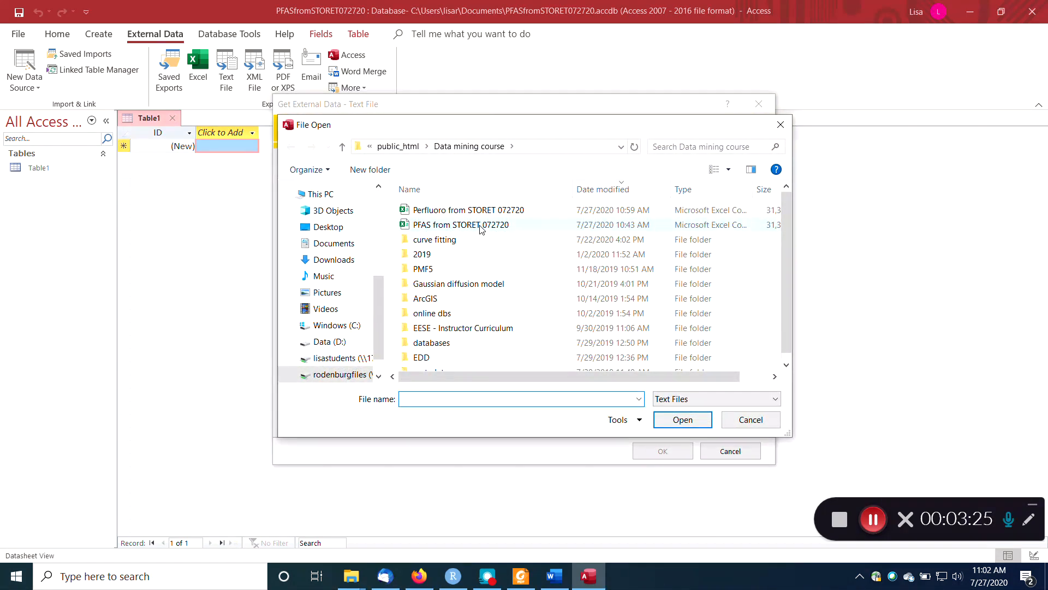
{"action": "double_click", "coordinate": [473, 210]}
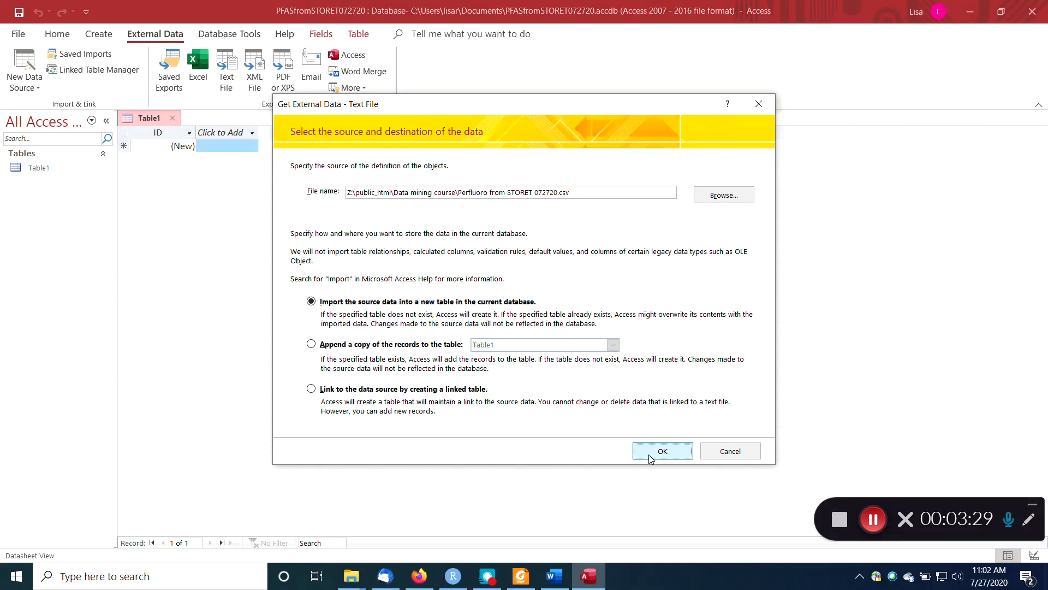
{"action": "left_click", "coordinate": [663, 451]}
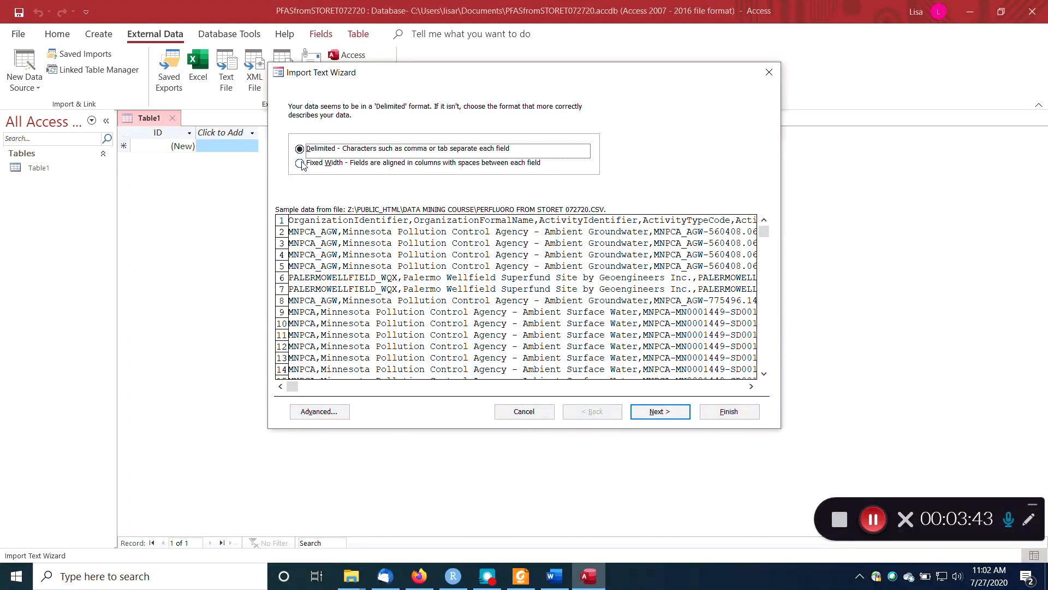
Keep the delimited format with comma as the delimiter, and set the text qualifier to the double quotation mark.
{"action": "left_click", "coordinate": [653, 416]}
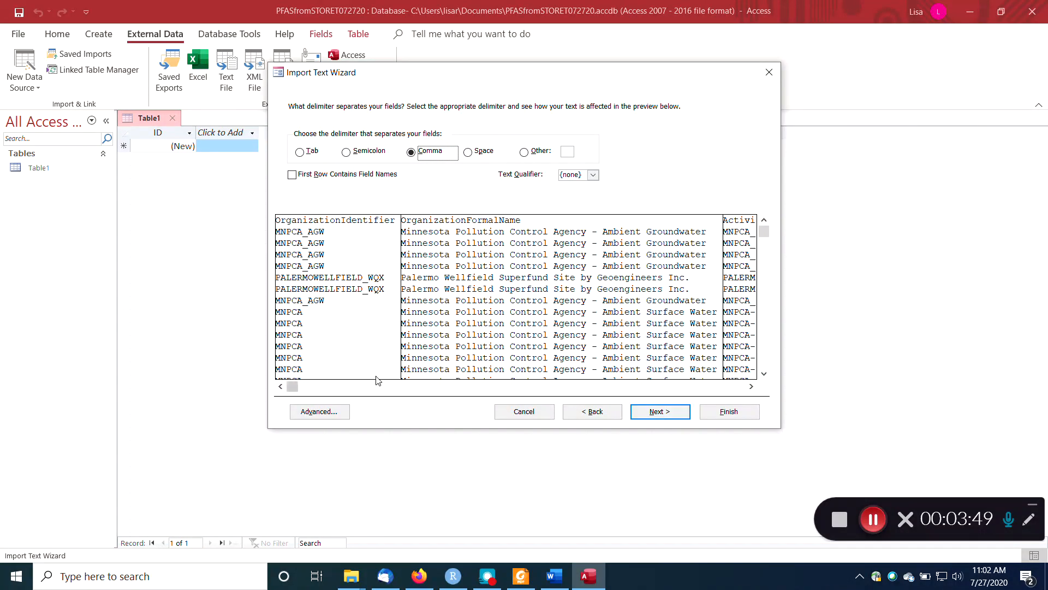
{"action": "left_click_drag", "start_coordinate": [293, 387], "coordinate": [390, 388]}
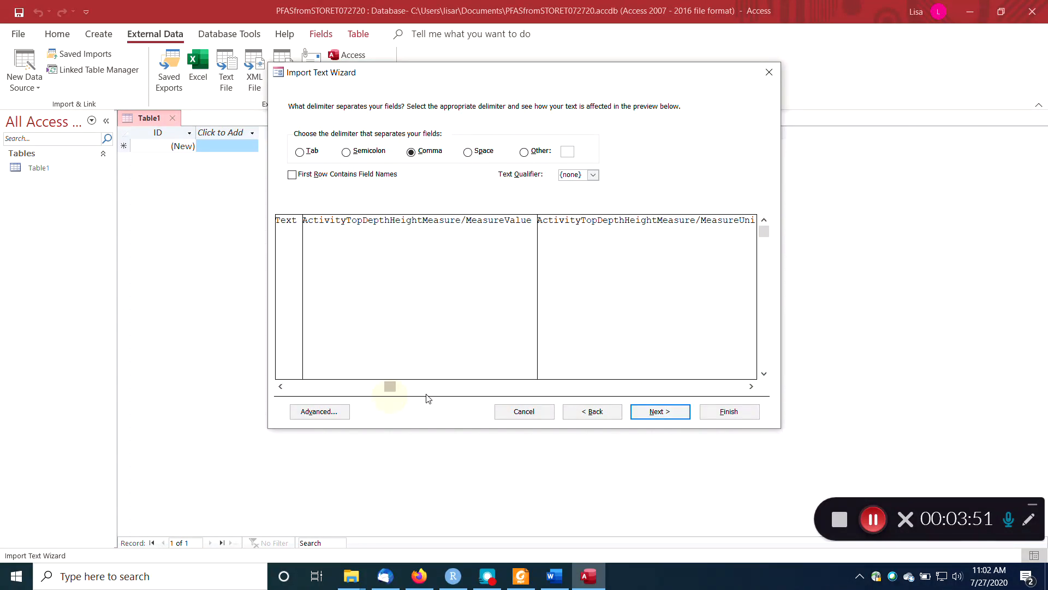
{"action": "left_click", "coordinate": [581, 387]}
{"action": "left_click", "coordinate": [592, 386]}
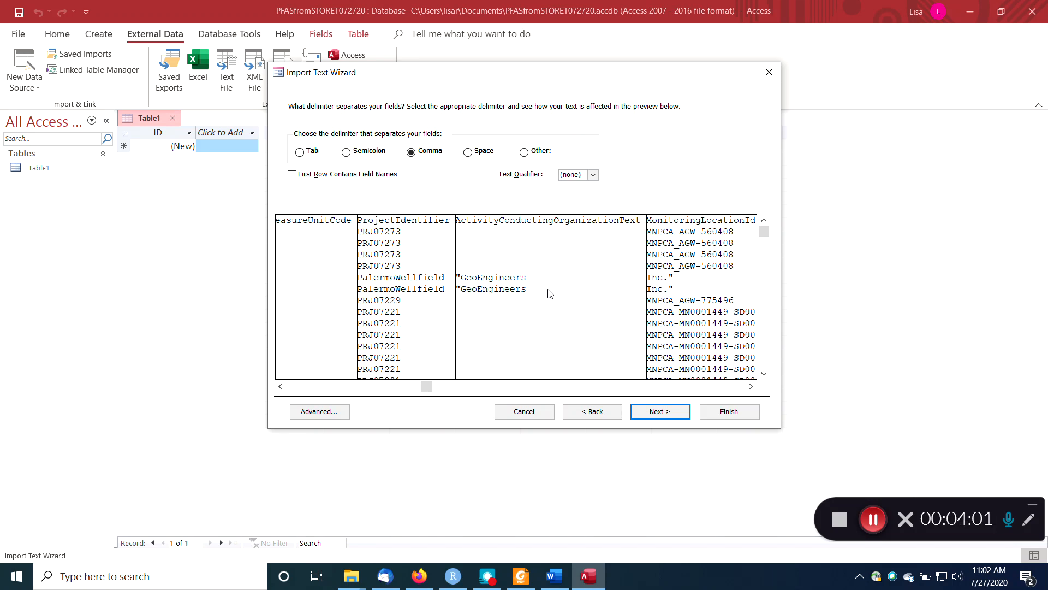
{"action": "left_click", "coordinate": [592, 175]}
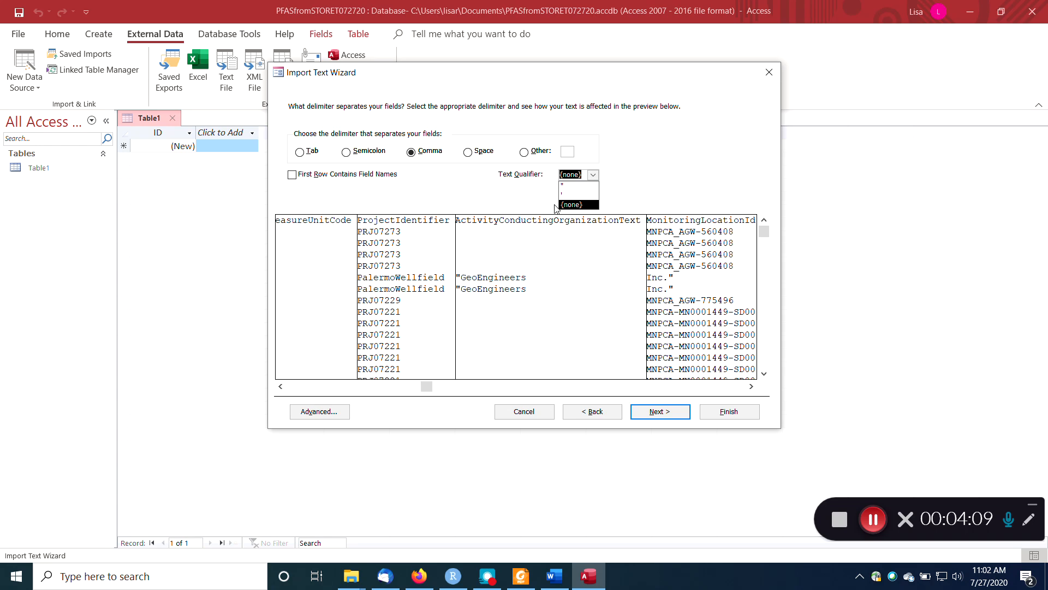
{"action": "left_click", "coordinate": [570, 185]}
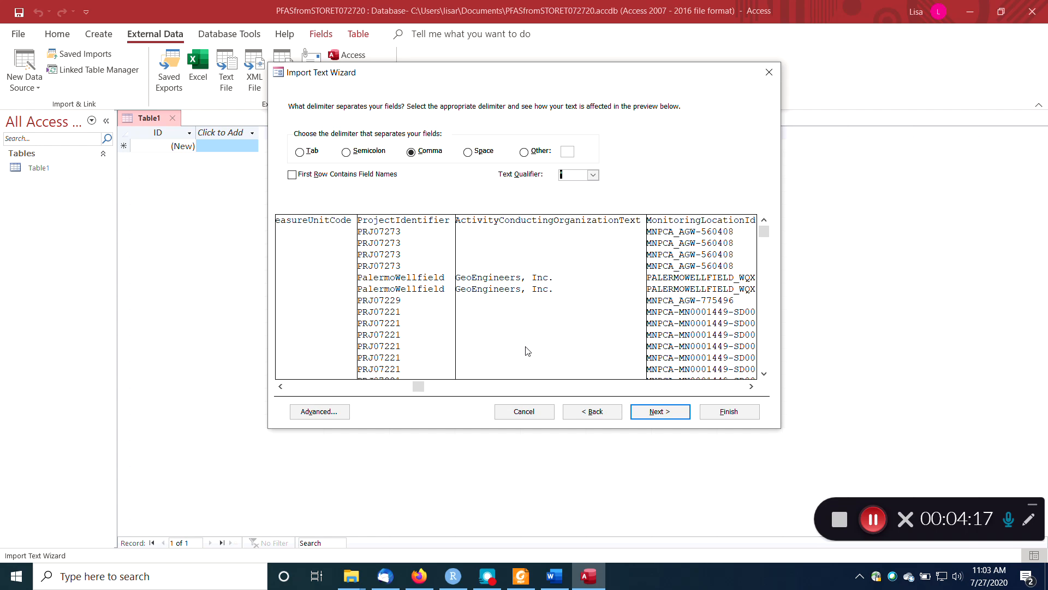
Examine the import preview's columns from the activity comments through the sampling and analytical methods to the detection limits for correct field separation.
{"action": "left_click", "coordinate": [692, 388]}
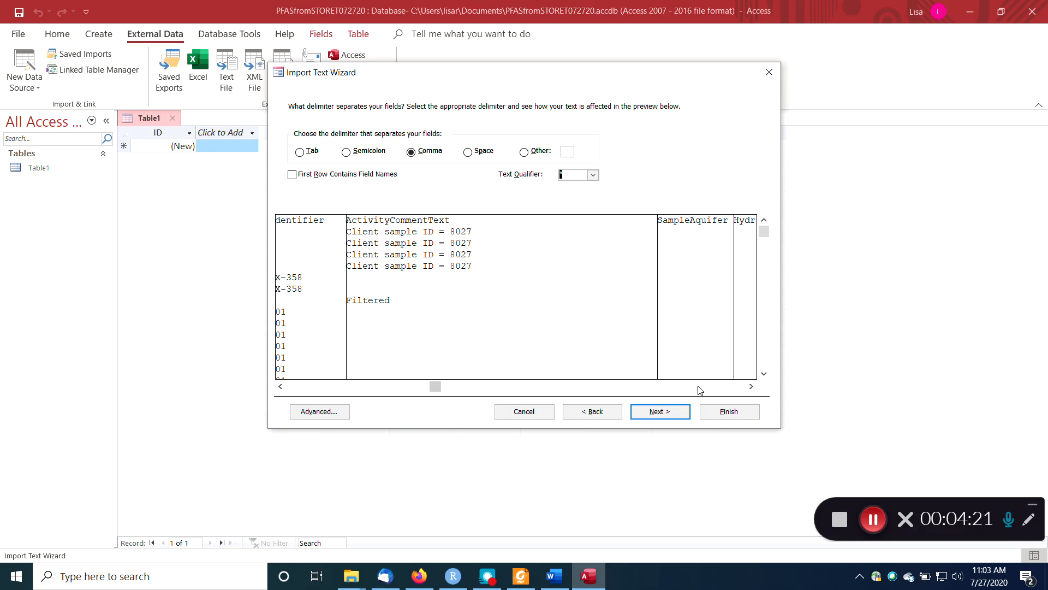
{"action": "left_click", "coordinate": [699, 388]}
{"action": "left_click", "coordinate": [700, 388]}
{"action": "left_click", "coordinate": [702, 388]}
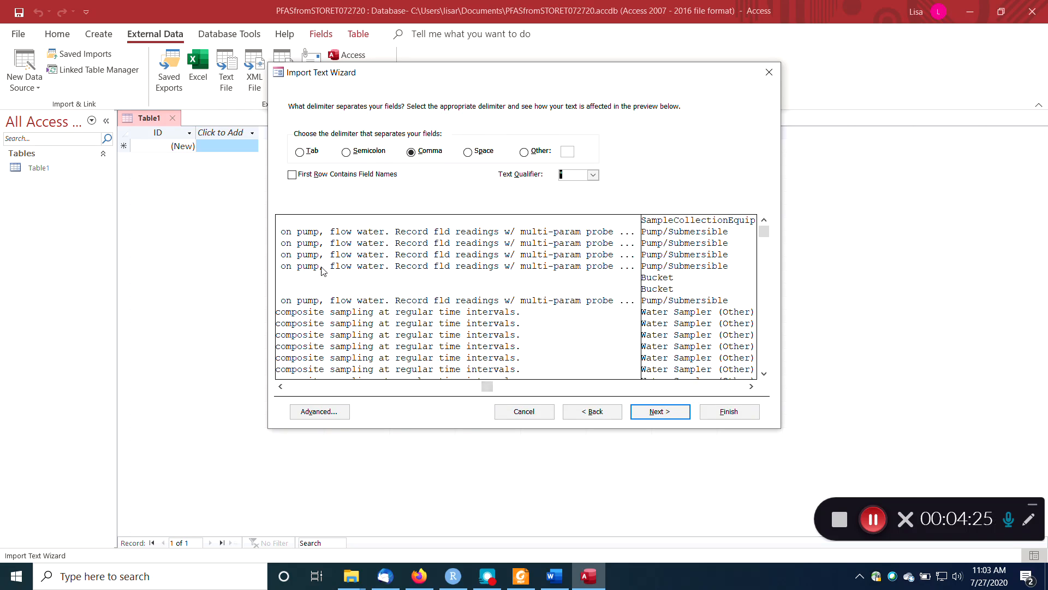
{"action": "left_click", "coordinate": [280, 387]}
{"action": "left_click_drag", "start_coordinate": [280, 386], "coordinate": [281, 387]}
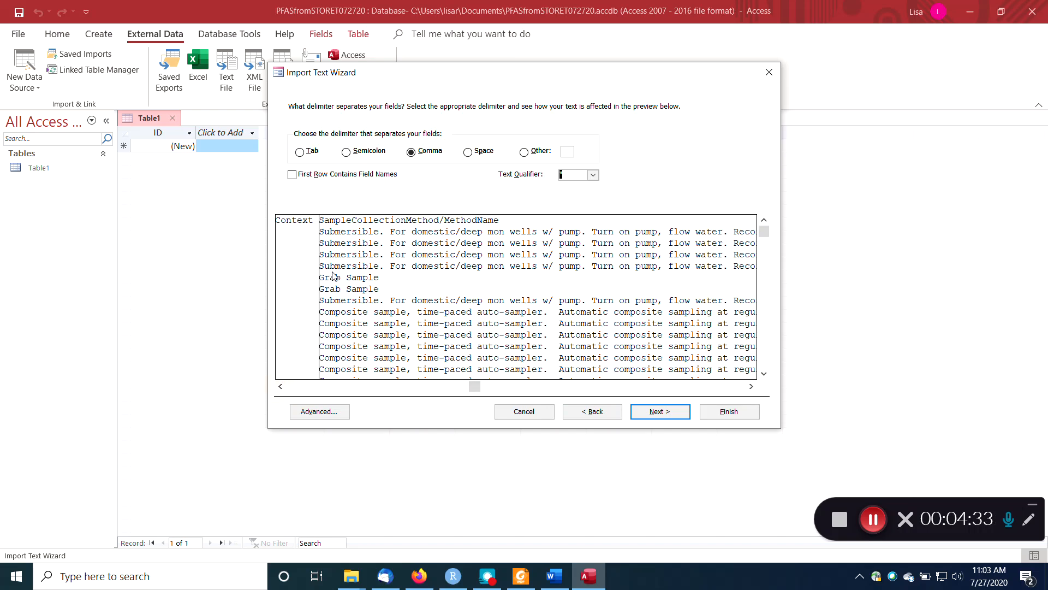
{"action": "left_click_drag", "start_coordinate": [470, 391], "coordinate": [567, 390]}
{"action": "left_click", "coordinate": [703, 385]}
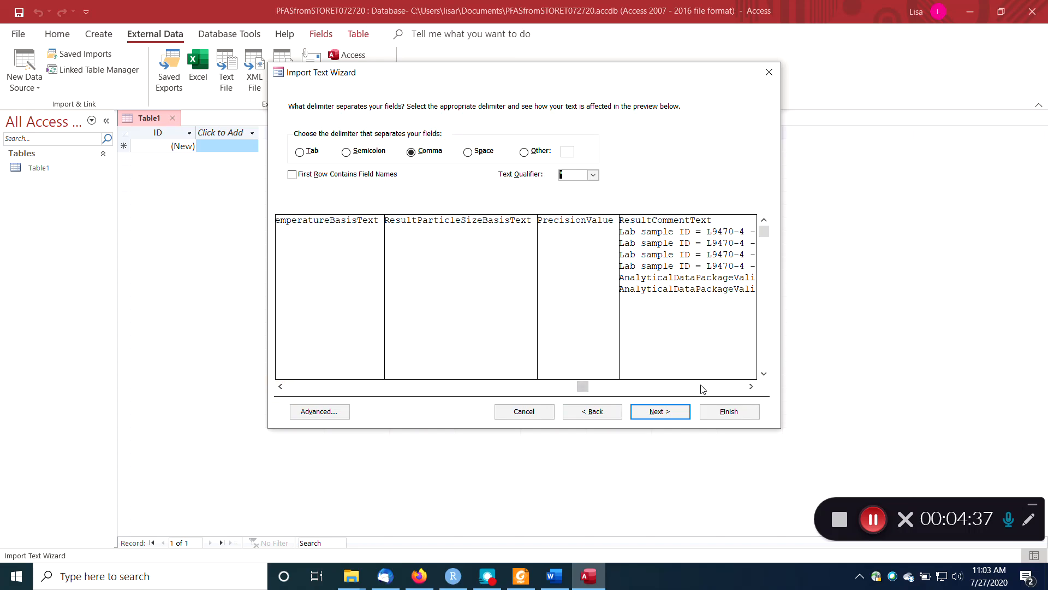
{"action": "left_click", "coordinate": [705, 388]}
{"action": "left_click", "coordinate": [711, 392]}
{"action": "left_click", "coordinate": [712, 393]}
{"action": "left_click", "coordinate": [715, 394]}
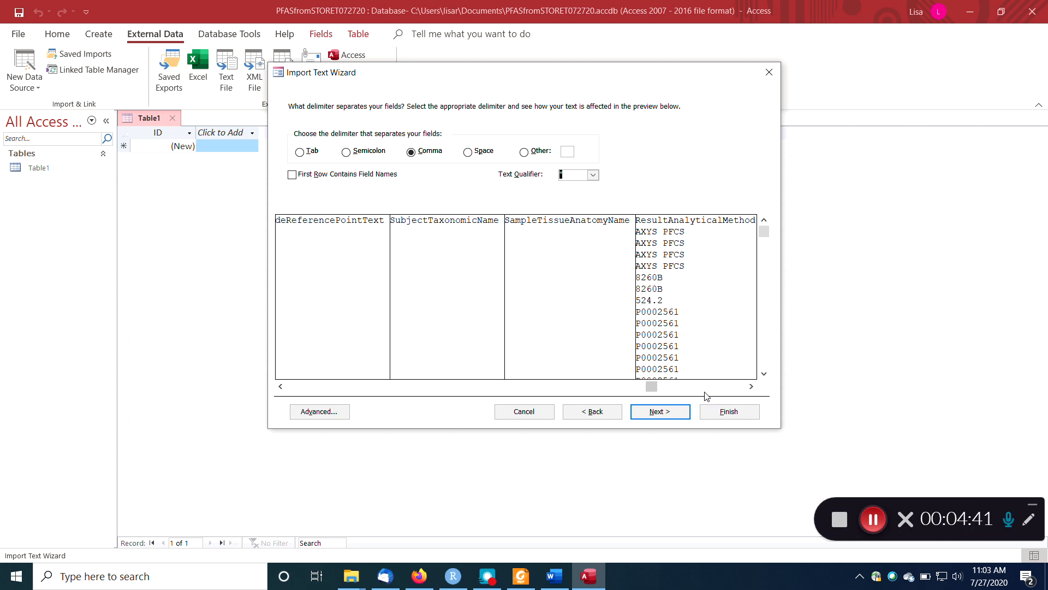
{"action": "left_click", "coordinate": [457, 393]}
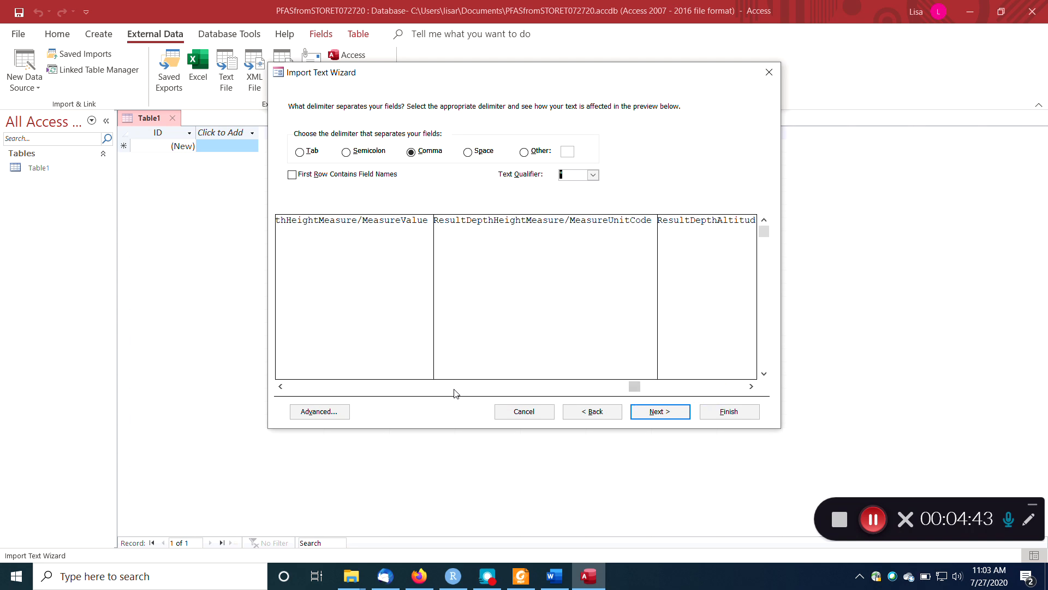
{"action": "left_click", "coordinate": [427, 391]}
{"action": "left_click", "coordinate": [424, 392]}
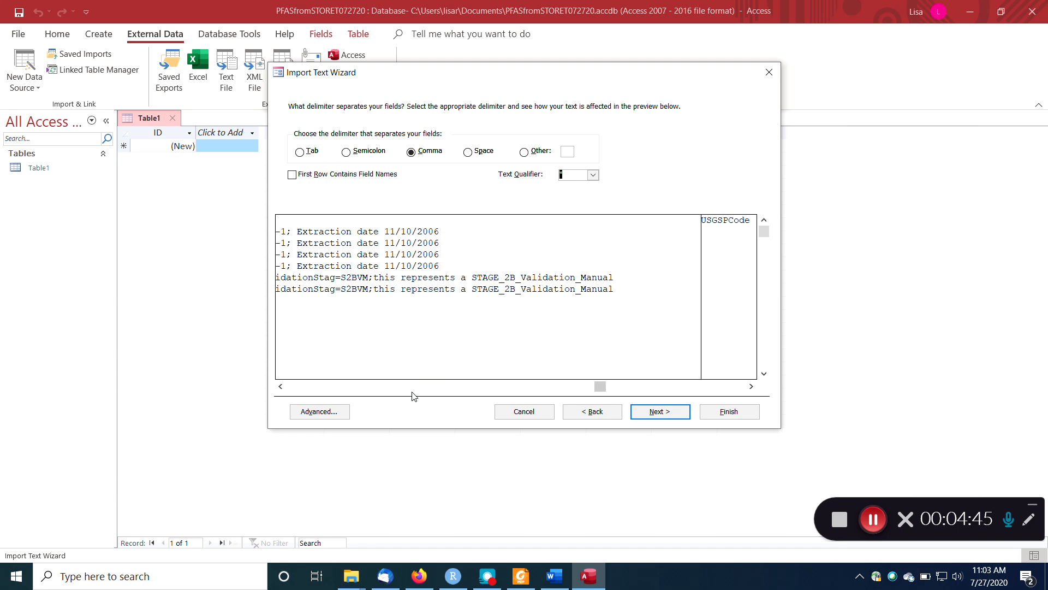
{"action": "left_click", "coordinate": [691, 389]}
{"action": "left_click", "coordinate": [697, 389]}
{"action": "left_click", "coordinate": [709, 389]}
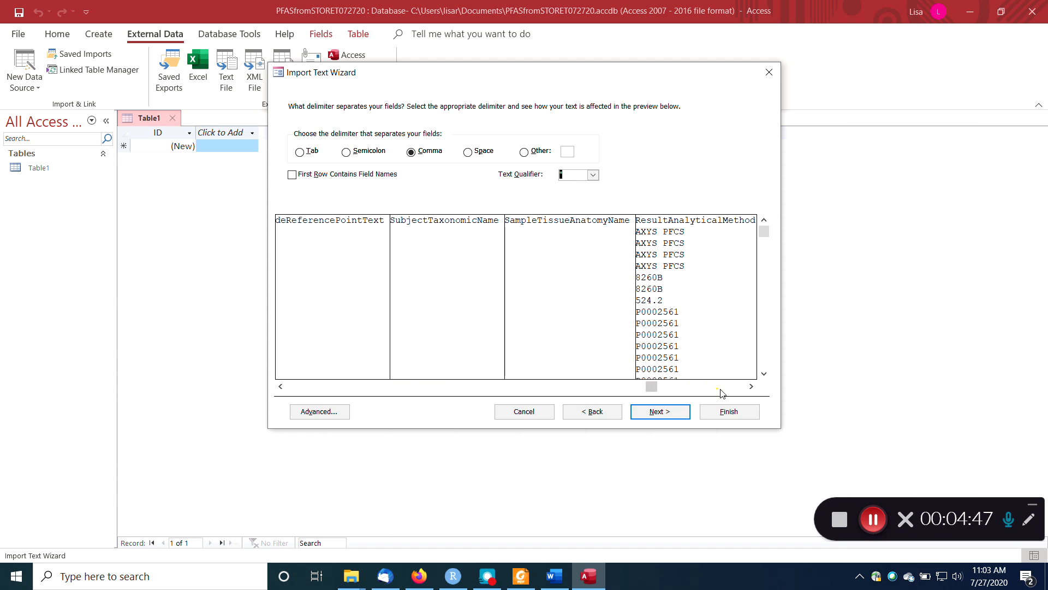
{"action": "left_click", "coordinate": [723, 388]}
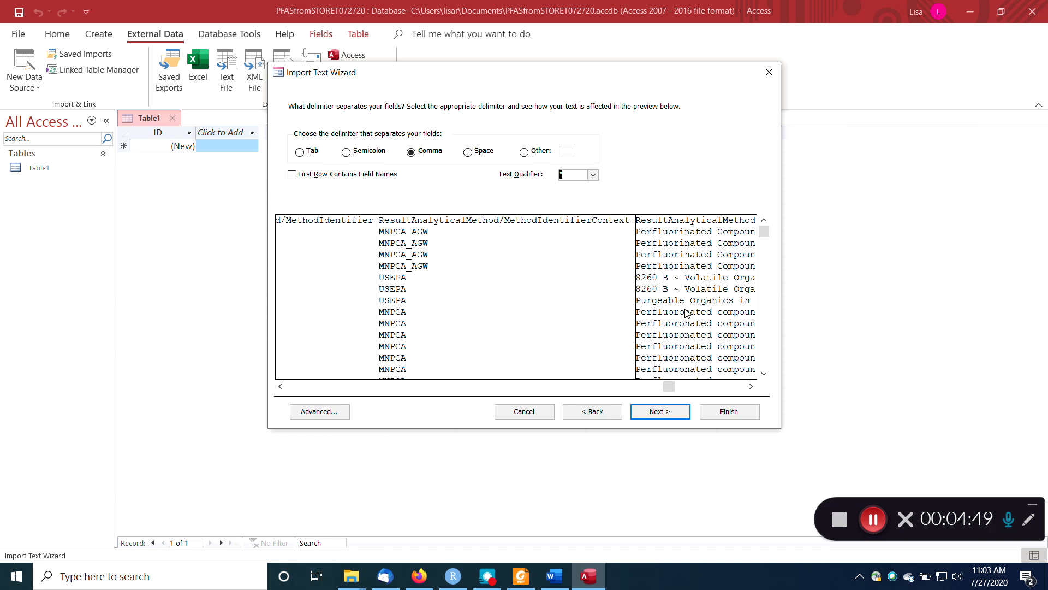
{"action": "left_click", "coordinate": [752, 386]}
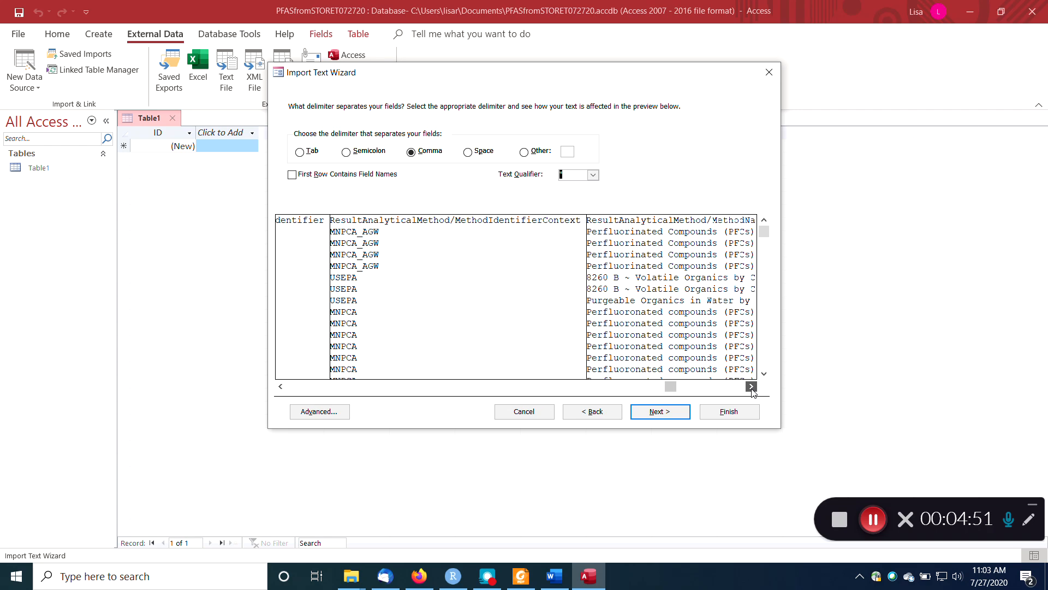
{"action": "left_click", "coordinate": [734, 386]}
{"action": "left_click", "coordinate": [735, 387]}
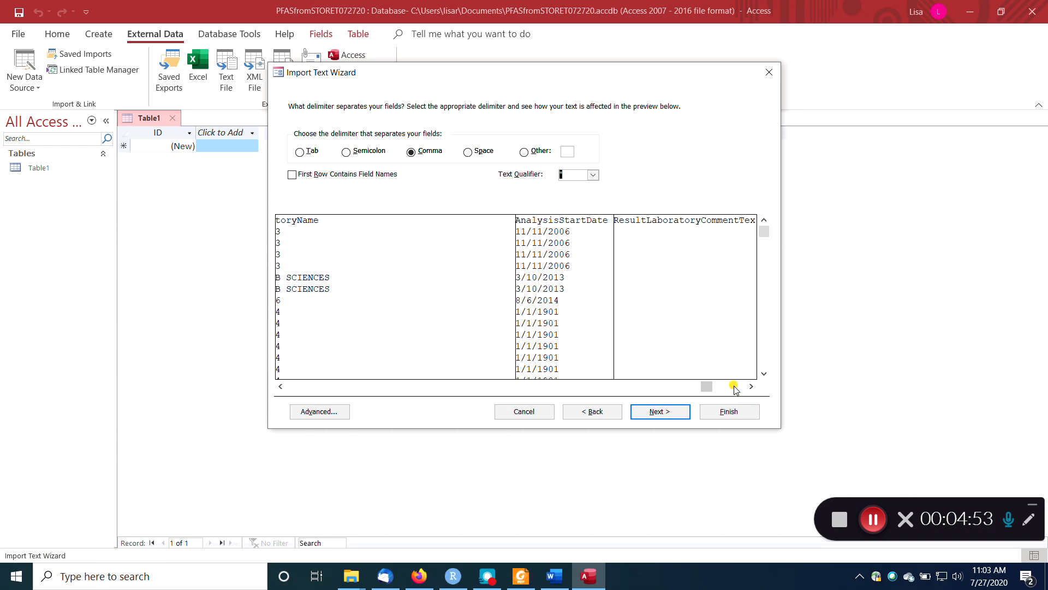
{"action": "left_click", "coordinate": [736, 387]}
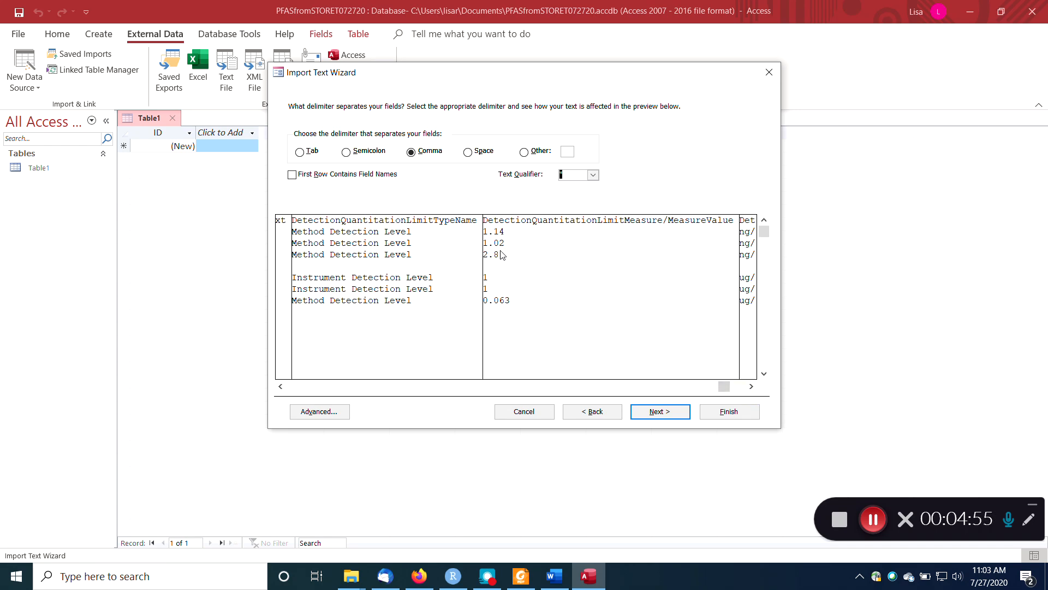
Go back through the preview to the ResultMeasureValue column and examine its values down to the last sample rows.
{"action": "left_click", "coordinate": [375, 387]}
{"action": "left_click", "coordinate": [374, 387]}
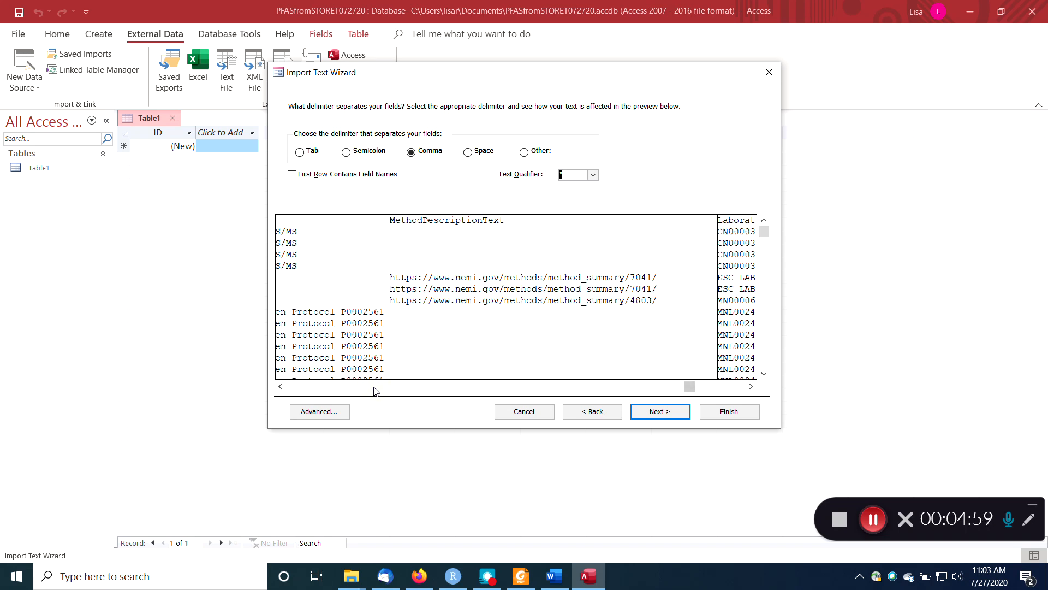
{"action": "left_click", "coordinate": [374, 387]}
{"action": "left_click", "coordinate": [374, 387]}
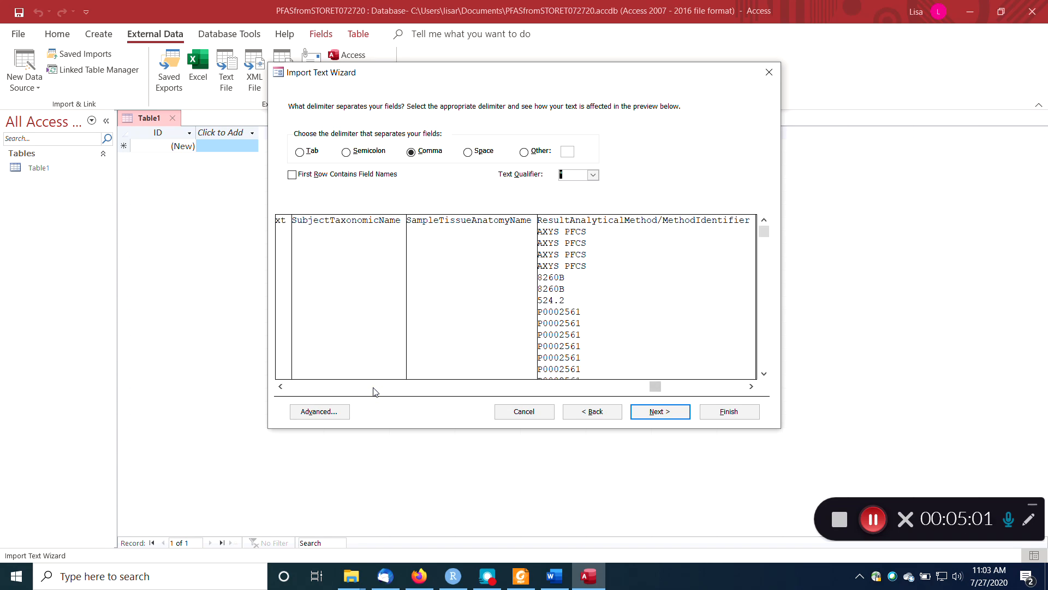
{"action": "left_click", "coordinate": [375, 387]}
{"action": "left_click", "coordinate": [375, 387]}
{"action": "left_click", "coordinate": [374, 387]}
{"action": "left_click", "coordinate": [374, 387]}
{"action": "left_click", "coordinate": [374, 387]}
{"action": "left_click", "coordinate": [374, 387]}
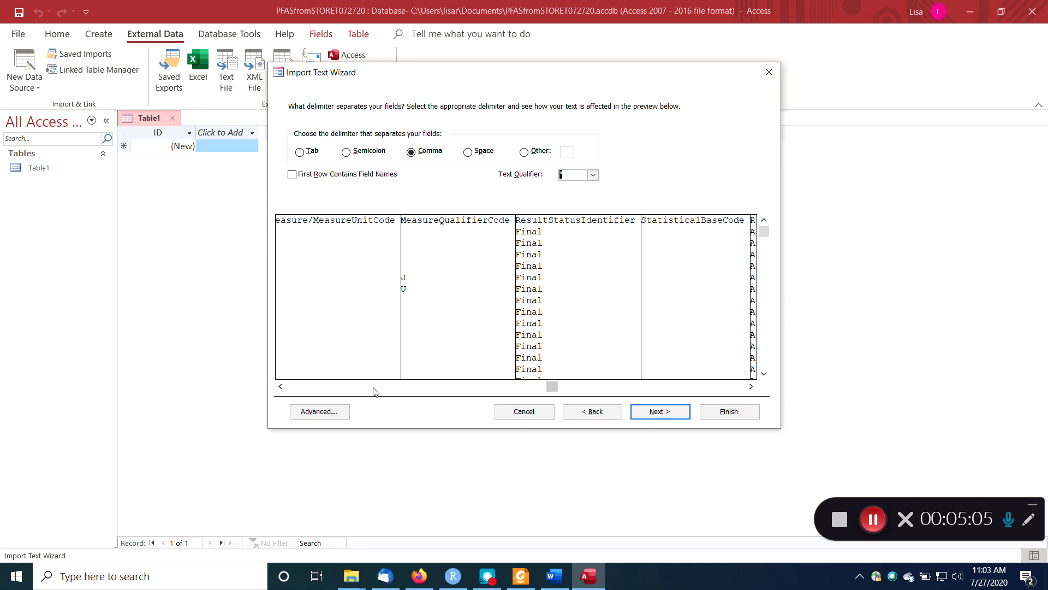
{"action": "left_click", "coordinate": [375, 387]}
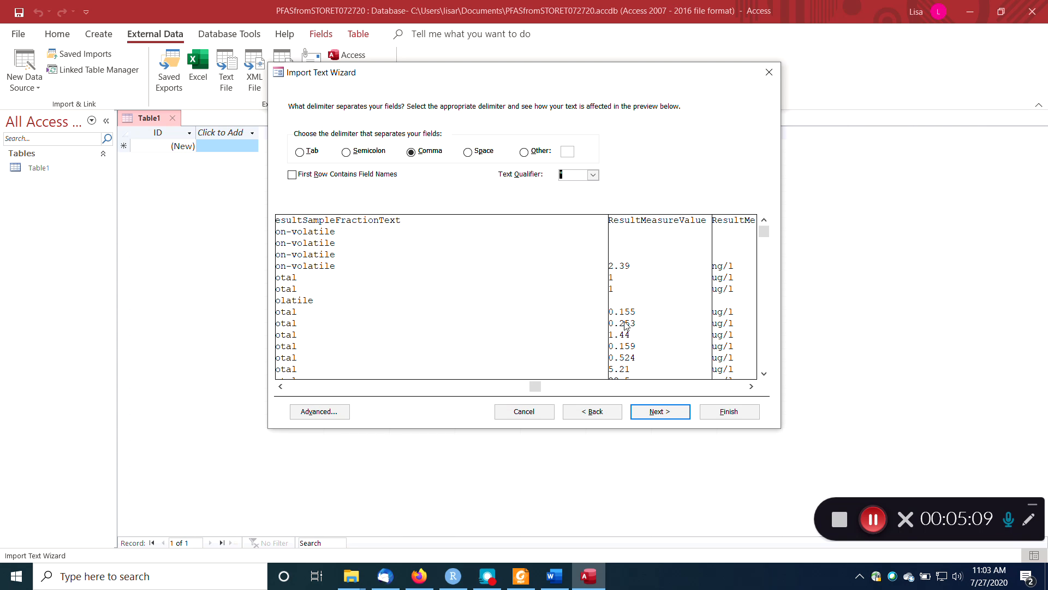
{"action": "left_click_drag", "start_coordinate": [765, 230], "coordinate": [768, 384]}
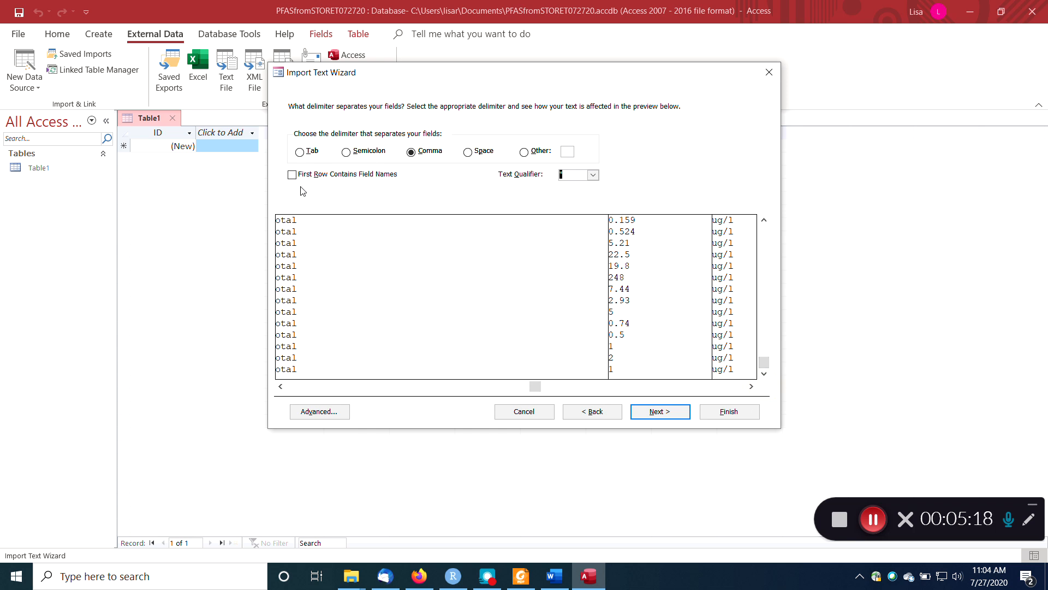
{"action": "left_click_drag", "start_coordinate": [764, 362], "coordinate": [767, 226]}
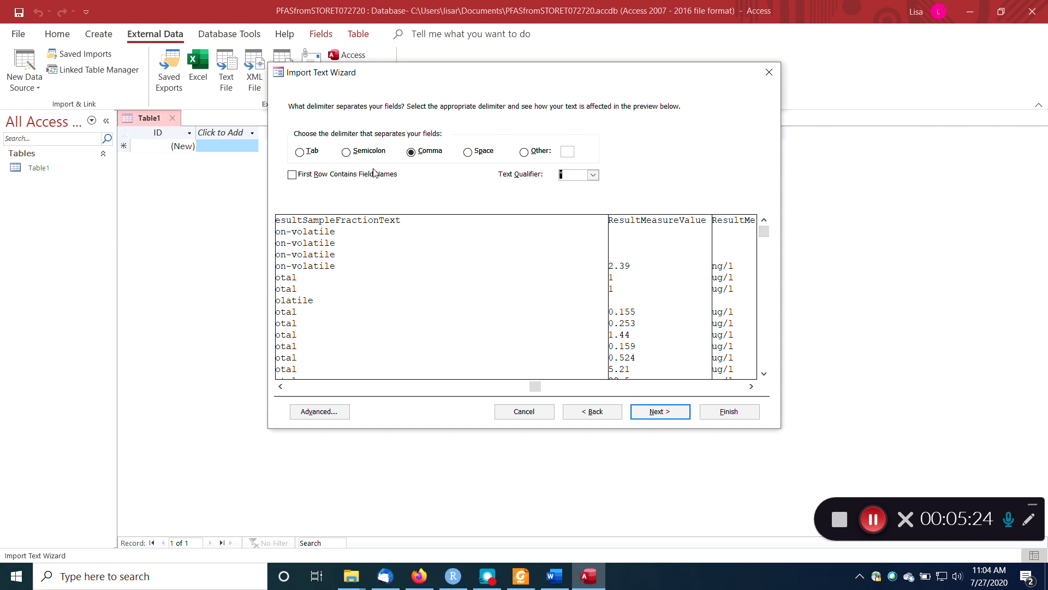
Use the first row as field names, let Access add the primary key, and finish the import without saving the import steps.
{"action": "left_click", "coordinate": [293, 175]}
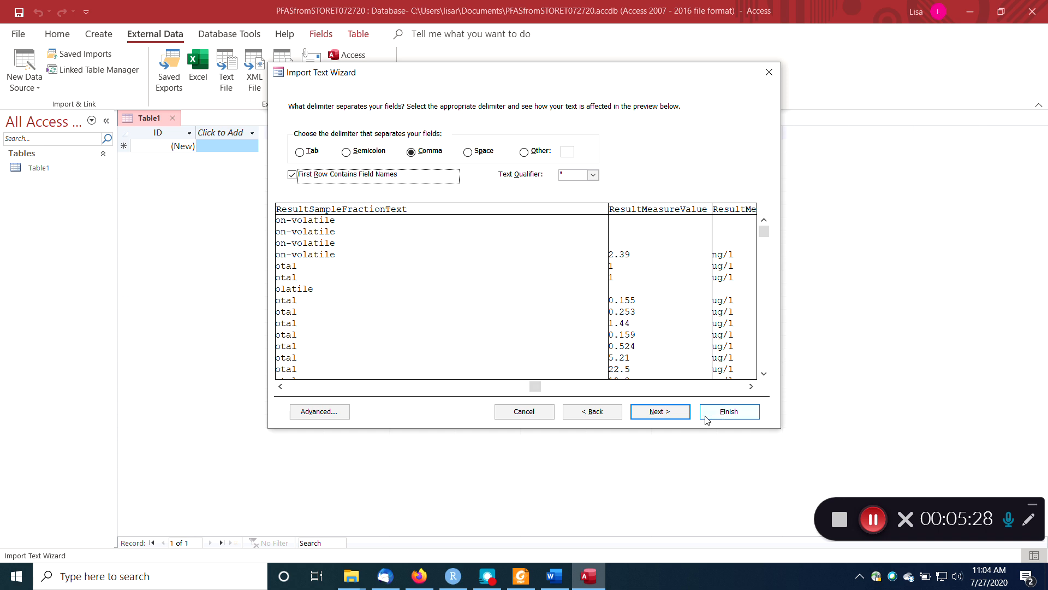
{"action": "left_click", "coordinate": [660, 412]}
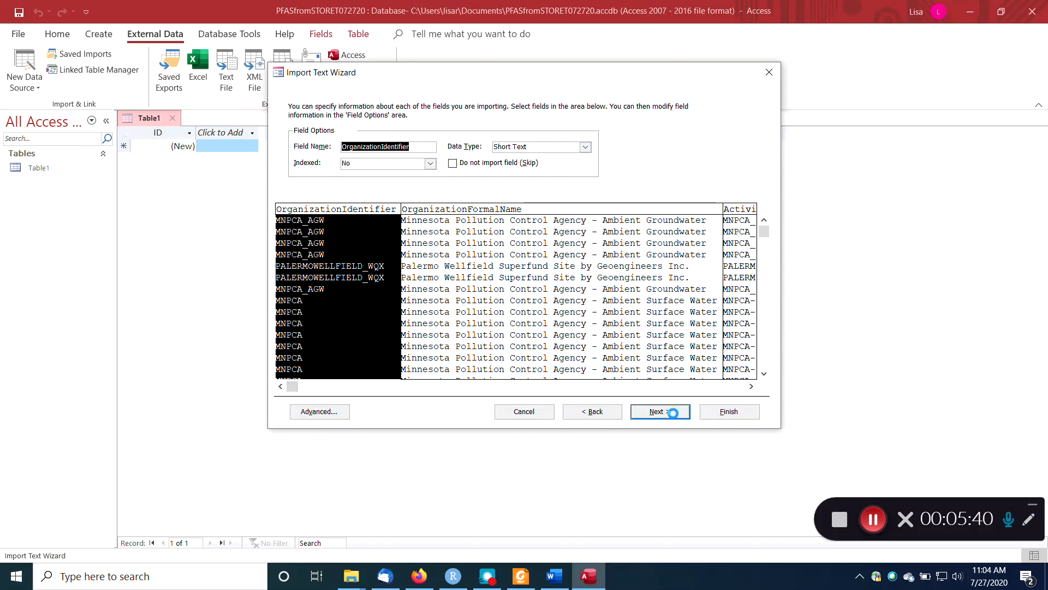
{"action": "left_click", "coordinate": [675, 417]}
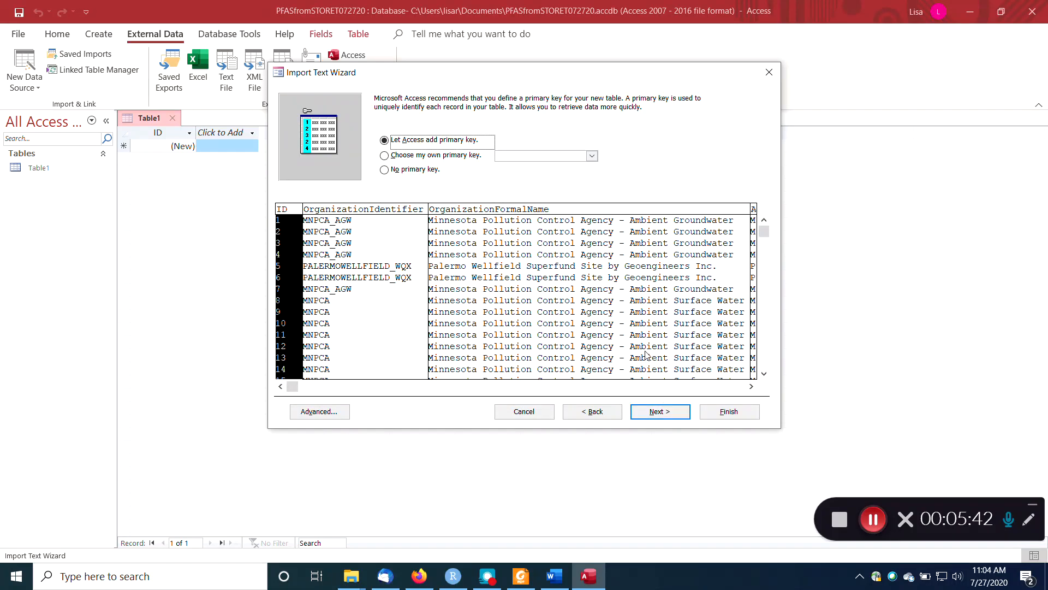
{"action": "left_click", "coordinate": [727, 412]}
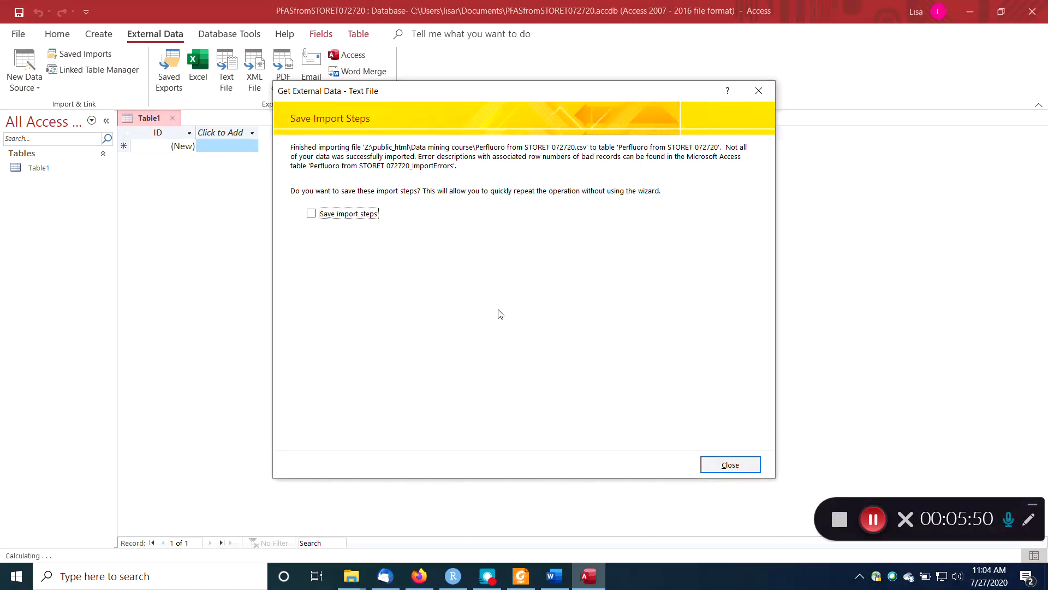
{"action": "left_click", "coordinate": [720, 463]}
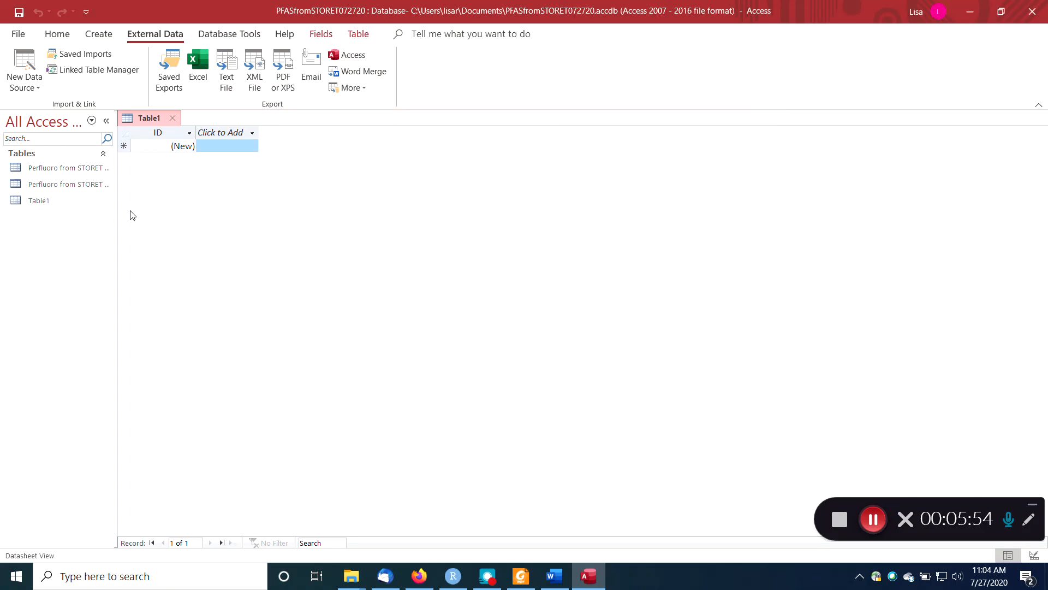
Open the Perfluoro from STORET 072720_ImportErrors table, widen its Error column, and examine which fields and rows had import errors.
{"action": "left_click_drag", "start_coordinate": [256, 195], "coordinate": [257, 195]}
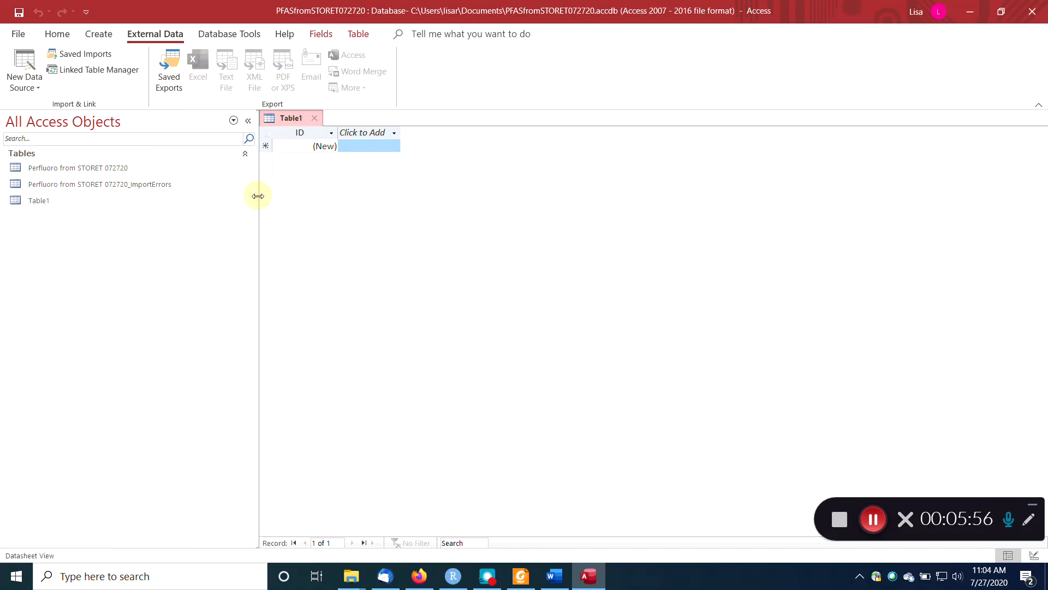
{"action": "left_click", "coordinate": [53, 170]}
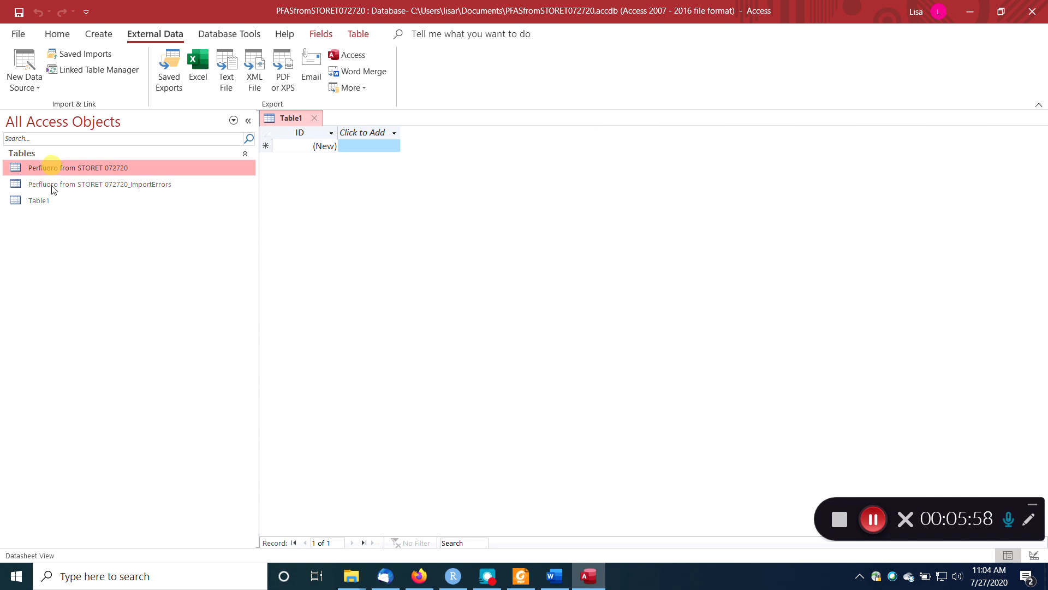
{"action": "double_click", "coordinate": [146, 184]}
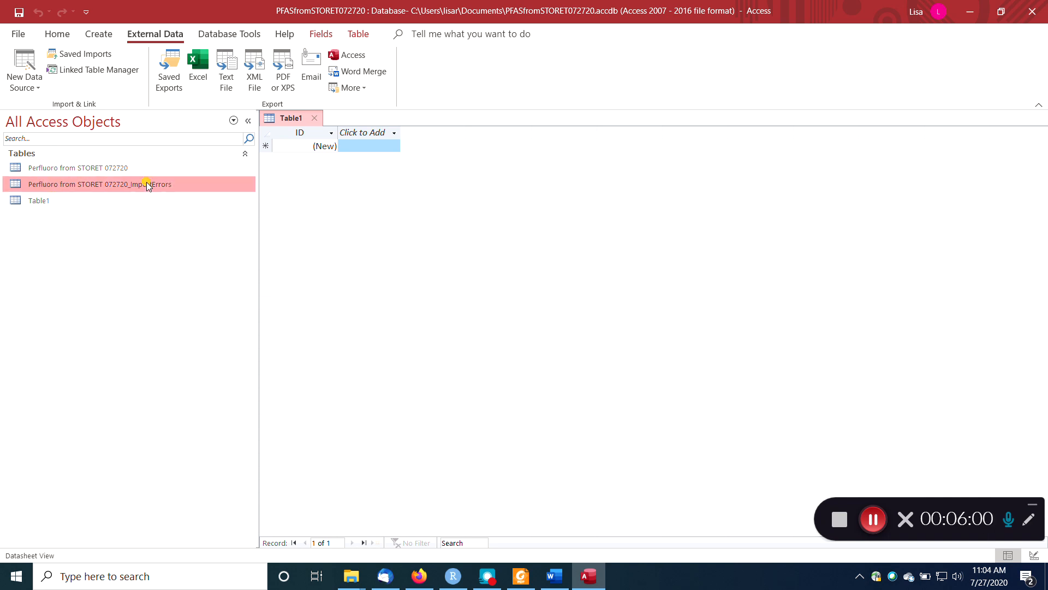
{"action": "left_click_drag", "start_coordinate": [337, 132], "coordinate": [377, 132]}
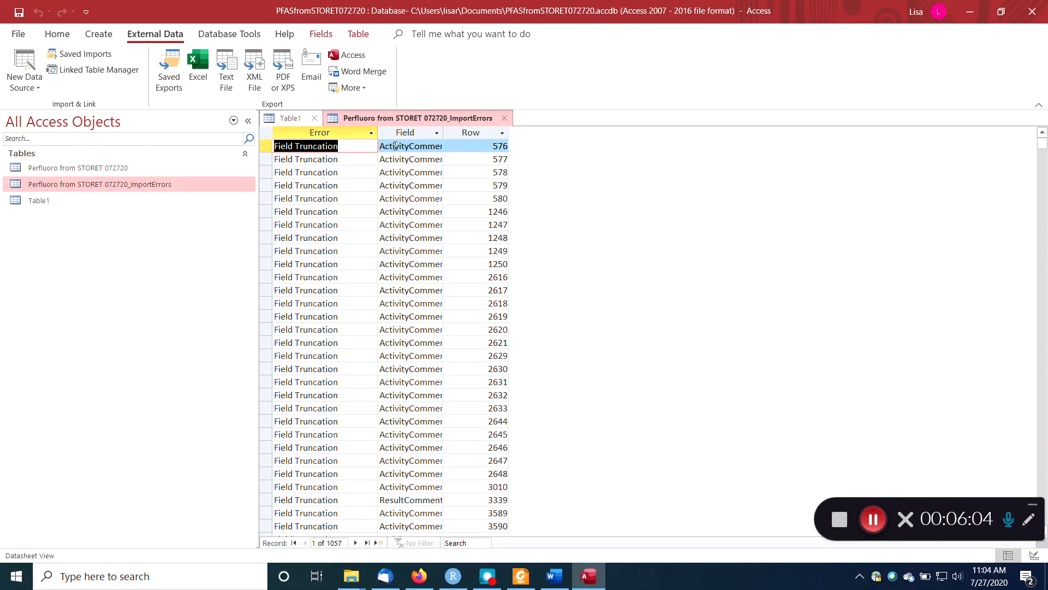
{"action": "scroll", "coordinate": [468, 311], "scroll_direction": "down", "scroll_amount": 20}
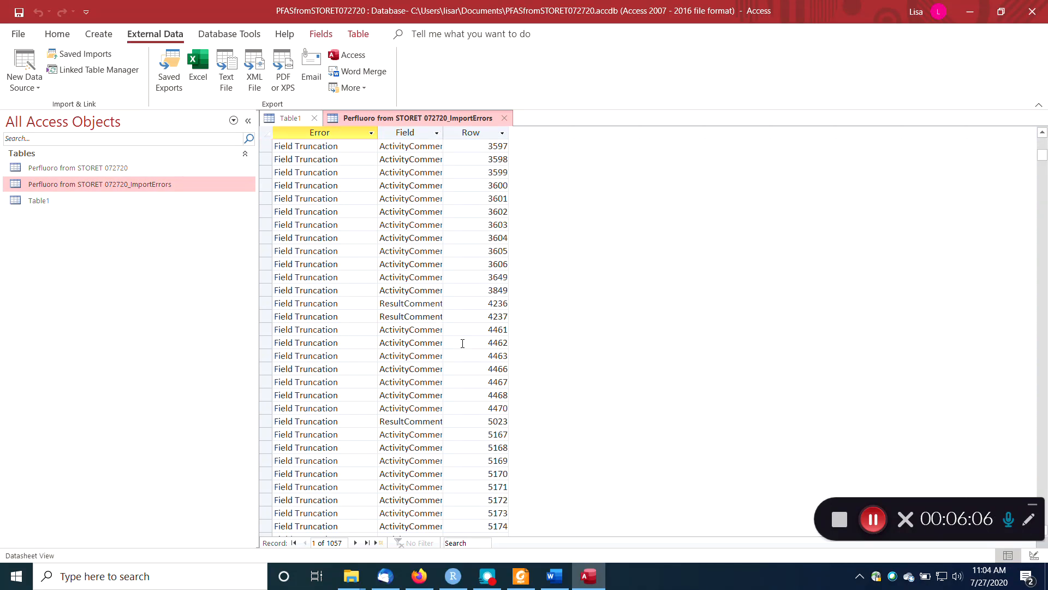
{"action": "scroll", "coordinate": [462, 329], "scroll_direction": "up", "scroll_amount": 5}
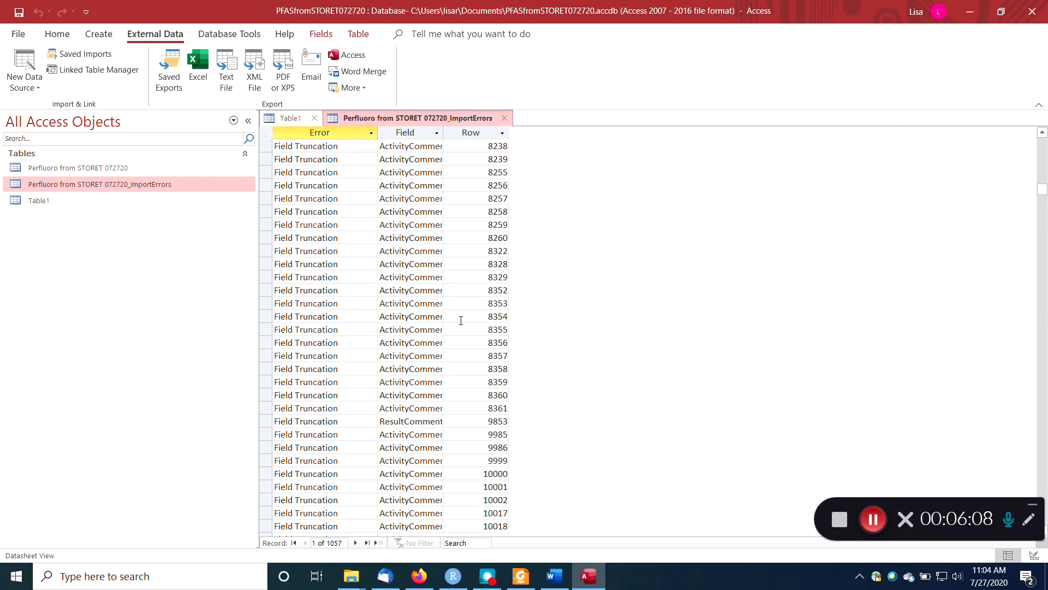
Open the Perfluoro from STORET 072720 table and look over its imported records and columns.
{"action": "left_click", "coordinate": [62, 169]}
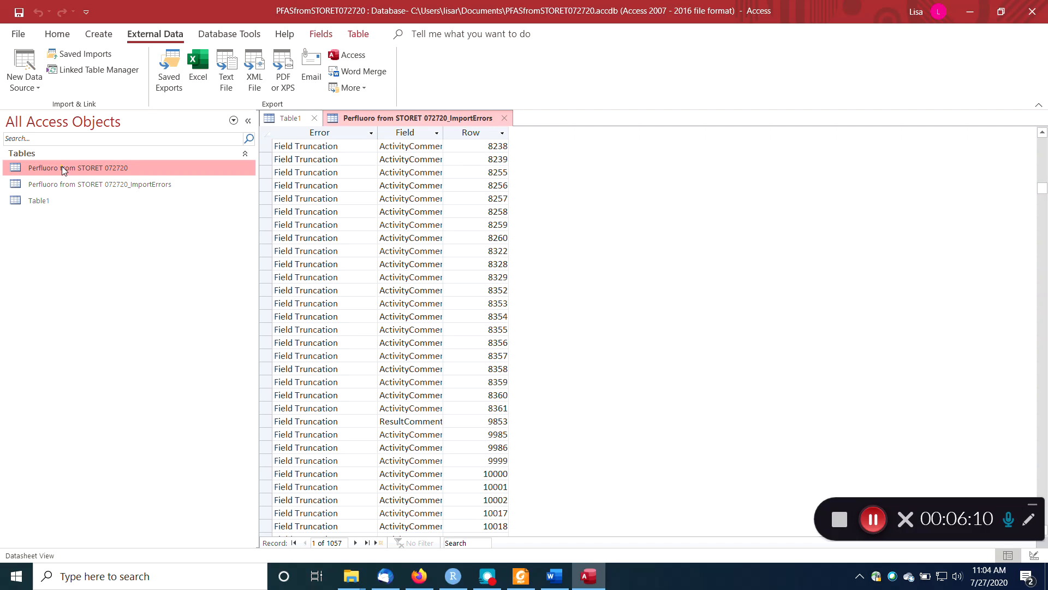
{"action": "double_click", "coordinate": [61, 167]}
{"action": "left_click_drag", "start_coordinate": [552, 542], "coordinate": [501, 556]}
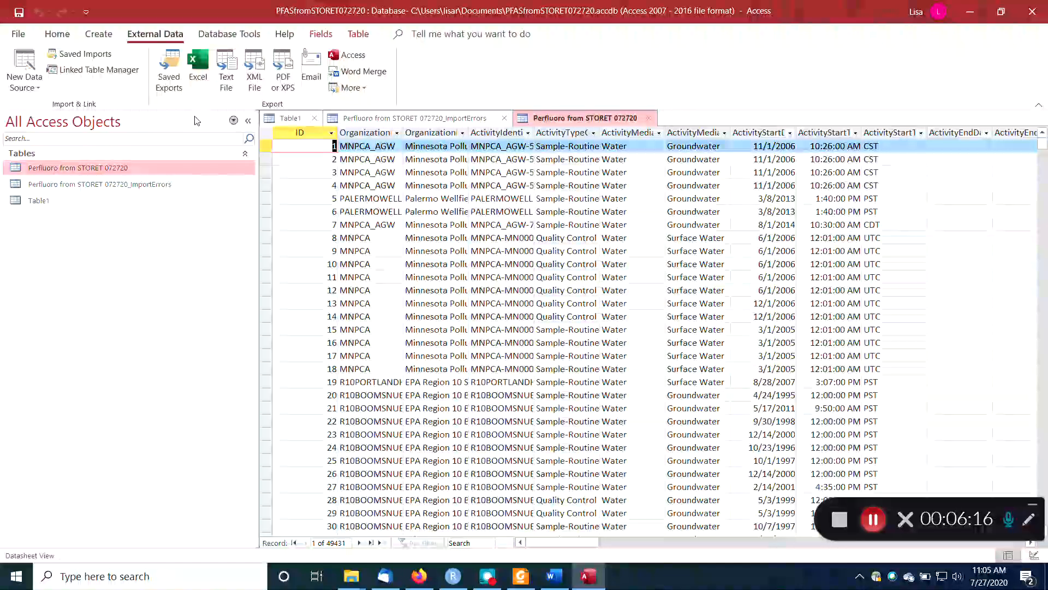
{"action": "left_click", "coordinate": [98, 34]}
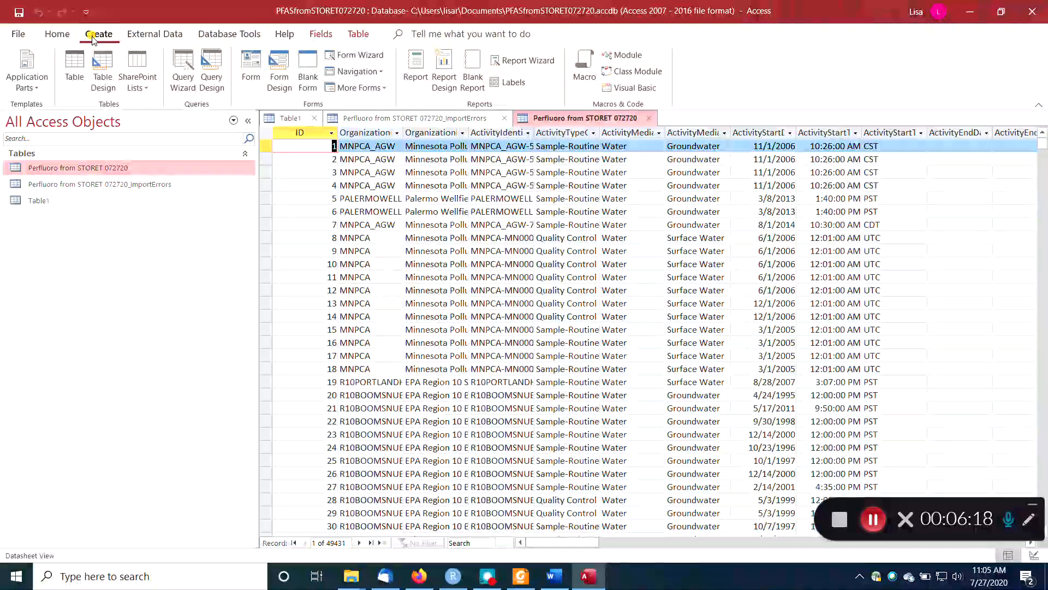
{"action": "left_click", "coordinate": [186, 64]}
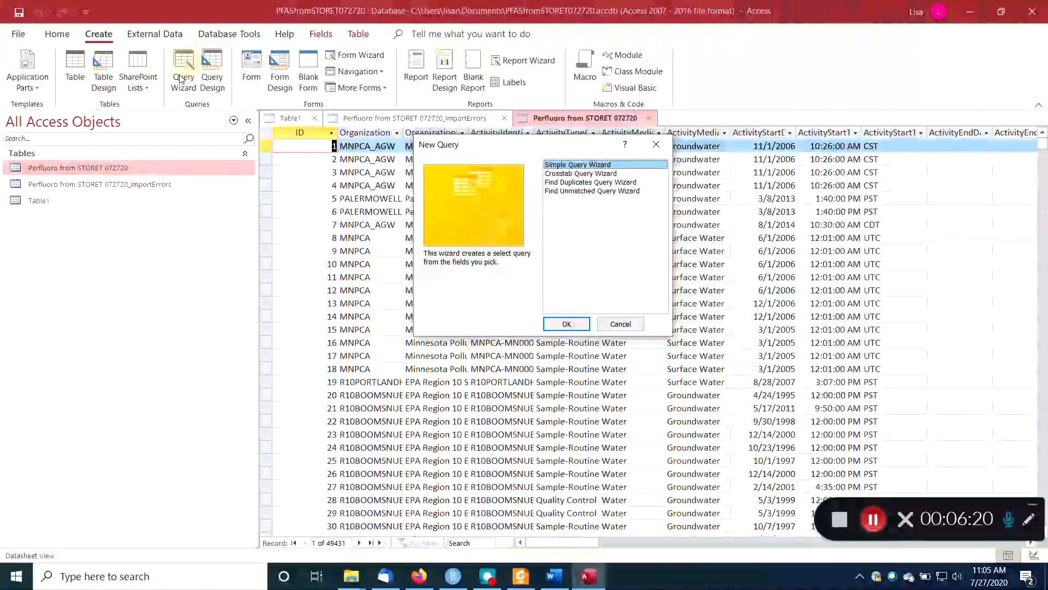
{"action": "left_click", "coordinate": [570, 173]}
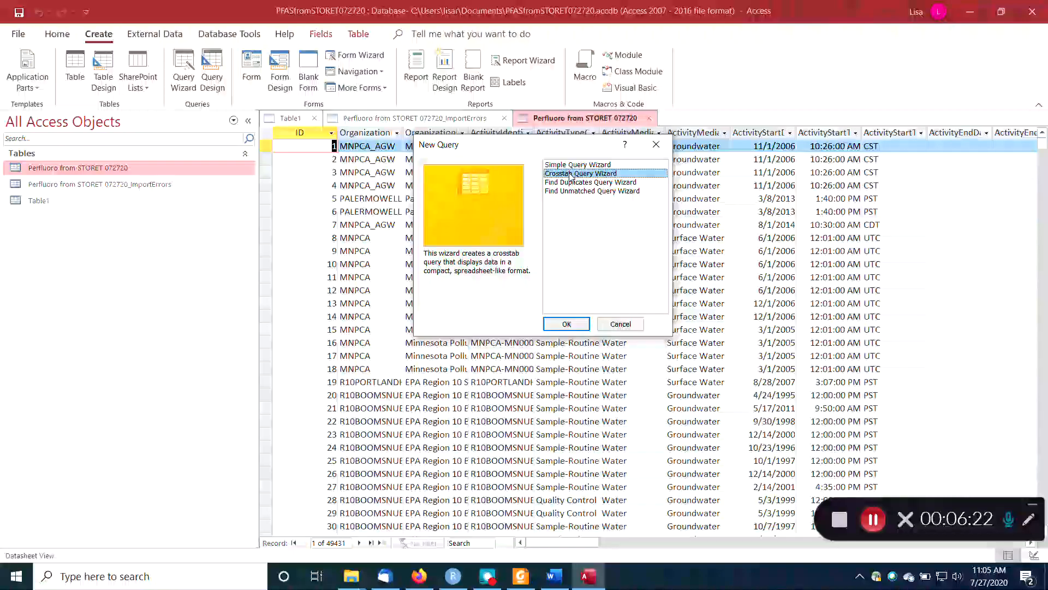
{"action": "left_click", "coordinate": [568, 324]}
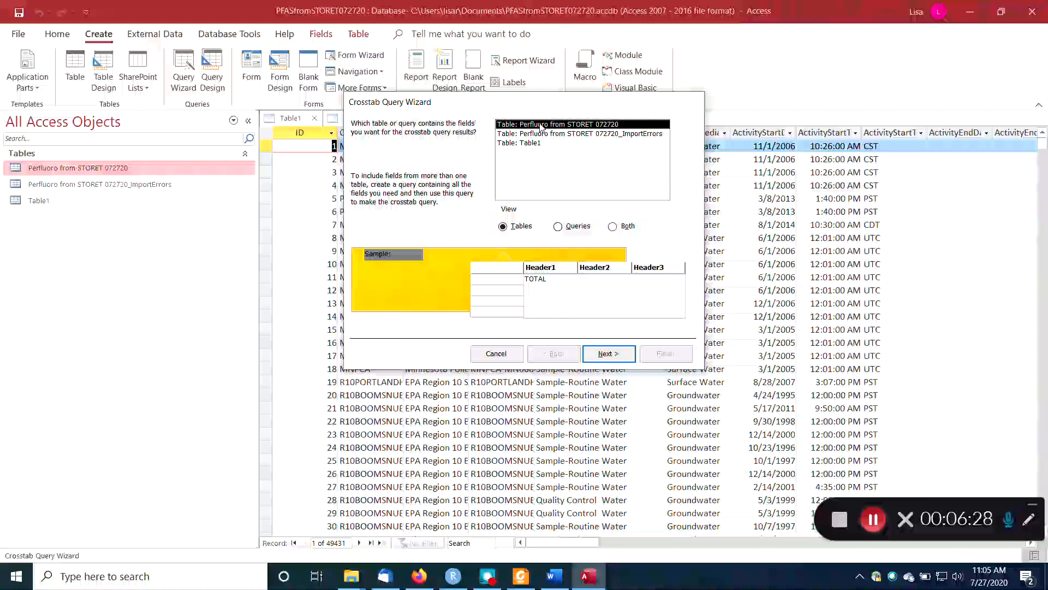
{"action": "left_click", "coordinate": [617, 357]}
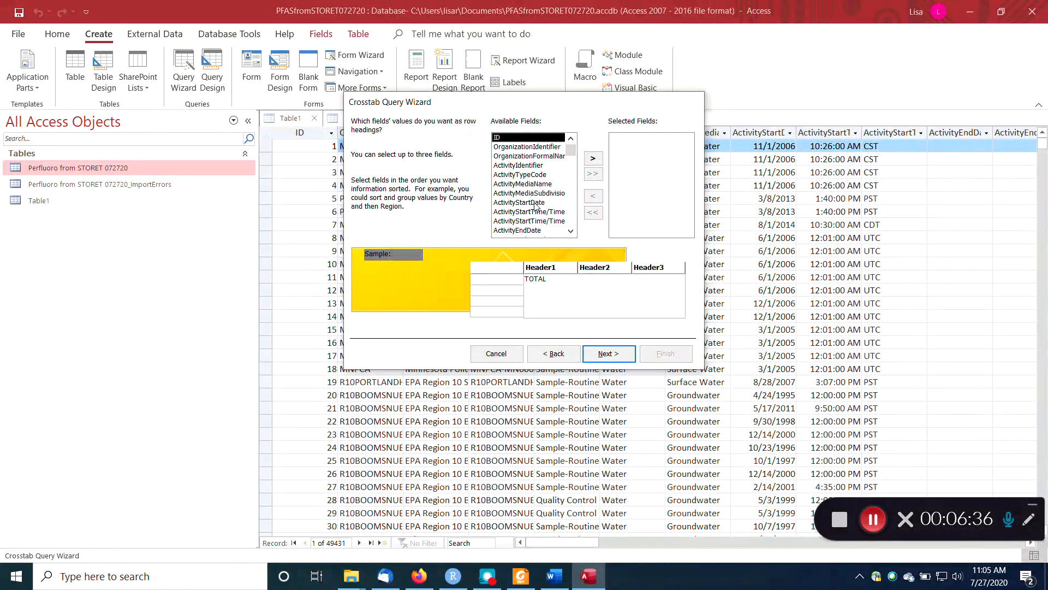
{"action": "scroll", "coordinate": [574, 211], "scroll_direction": "down", "scroll_amount": 4}
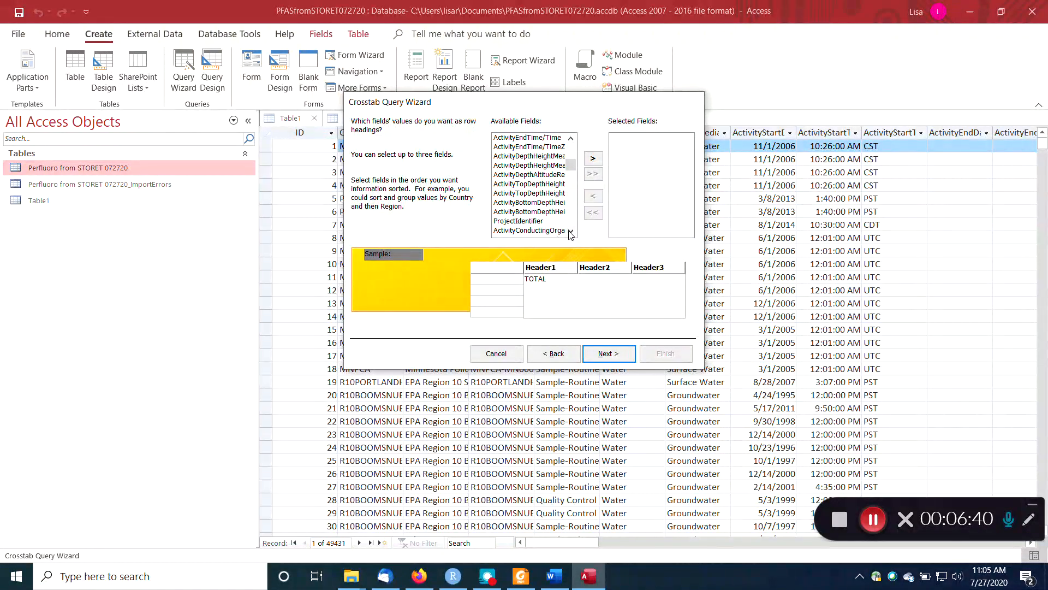
{"action": "left_click", "coordinate": [570, 231]}
{"action": "left_click", "coordinate": [571, 231]}
{"action": "left_click", "coordinate": [571, 231]}
{"action": "left_click", "coordinate": [571, 231]}
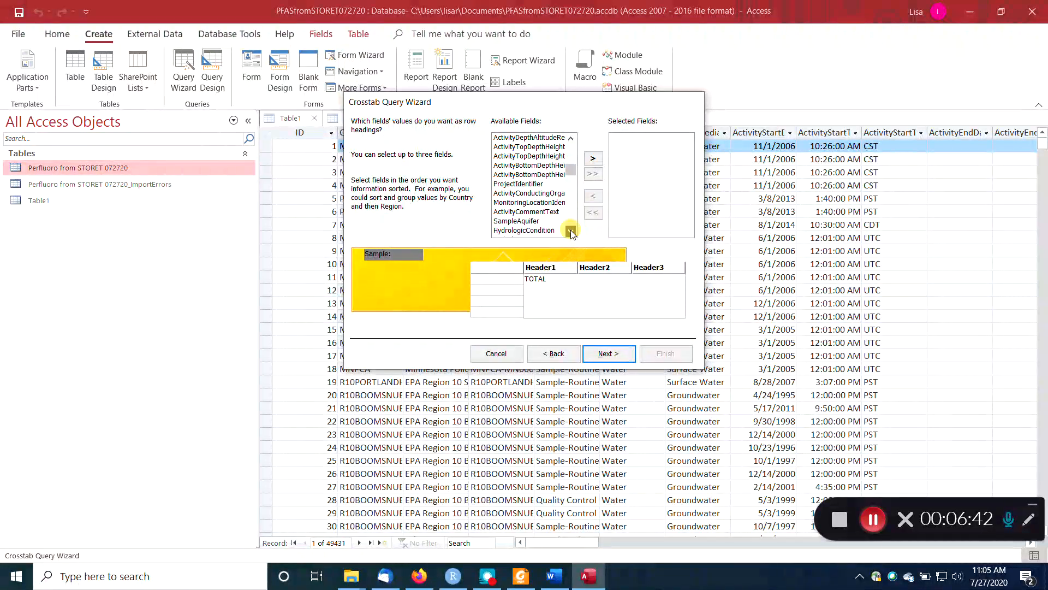
{"action": "left_click", "coordinate": [570, 231]}
{"action": "left_click", "coordinate": [570, 231]}
{"action": "left_click", "coordinate": [570, 231]}
{"action": "left_click", "coordinate": [571, 231]}
{"action": "left_click", "coordinate": [571, 231]}
{"action": "left_click", "coordinate": [571, 231]}
{"action": "left_click", "coordinate": [295, 175]}
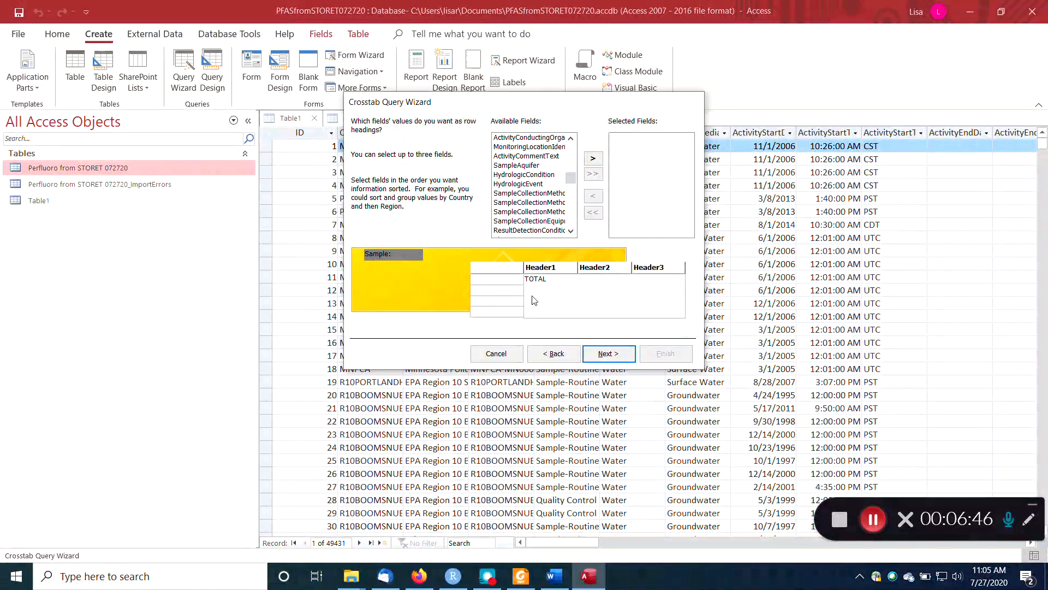
{"action": "left_click", "coordinate": [495, 352]}
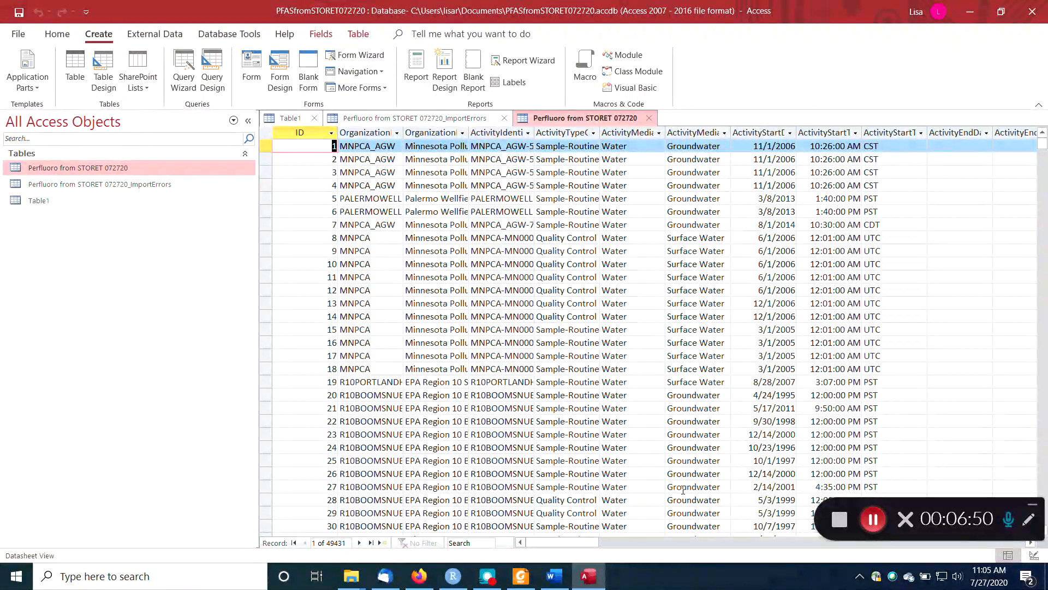
Widen the ActivityIdentifier column until its full identifiers can be read, and check how they repeat across records.
{"action": "left_click", "coordinate": [502, 132]}
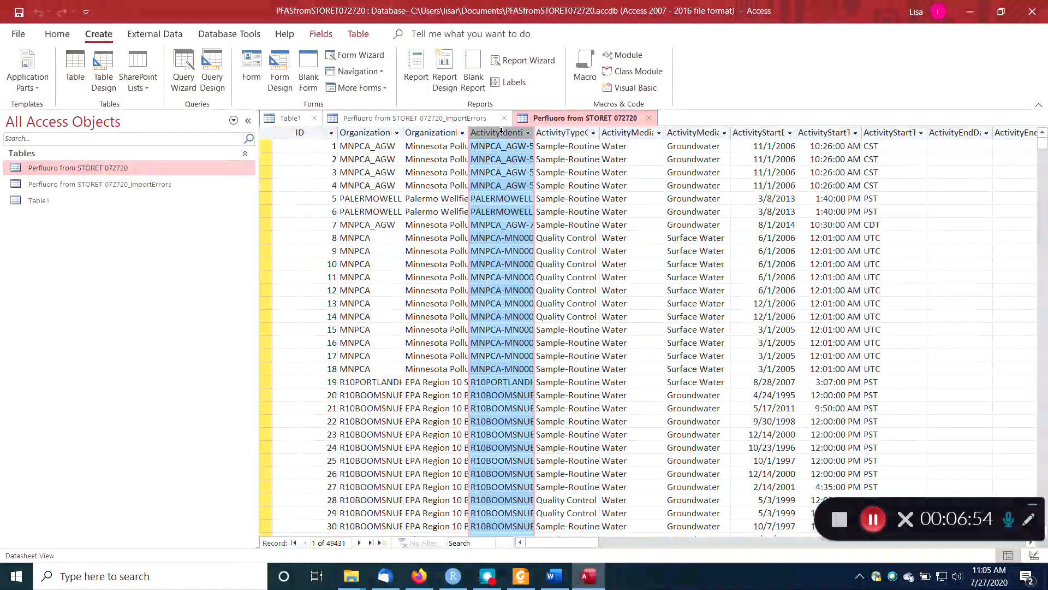
{"action": "left_click_drag", "start_coordinate": [534, 132], "coordinate": [776, 133]}
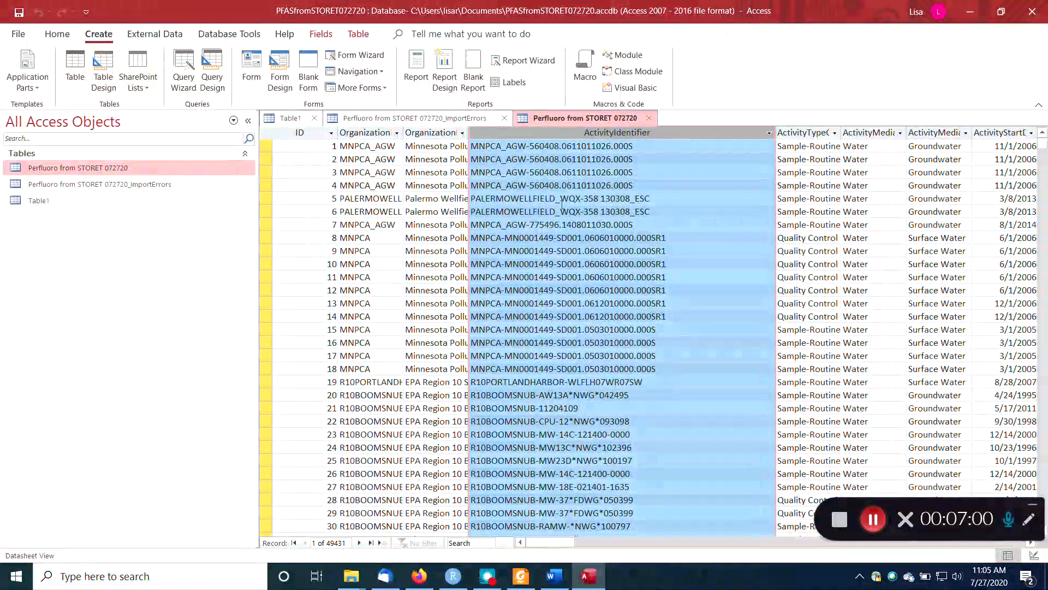
{"action": "left_click", "coordinate": [612, 542]}
{"action": "left_click_drag", "start_coordinate": [612, 546], "coordinate": [567, 535]}
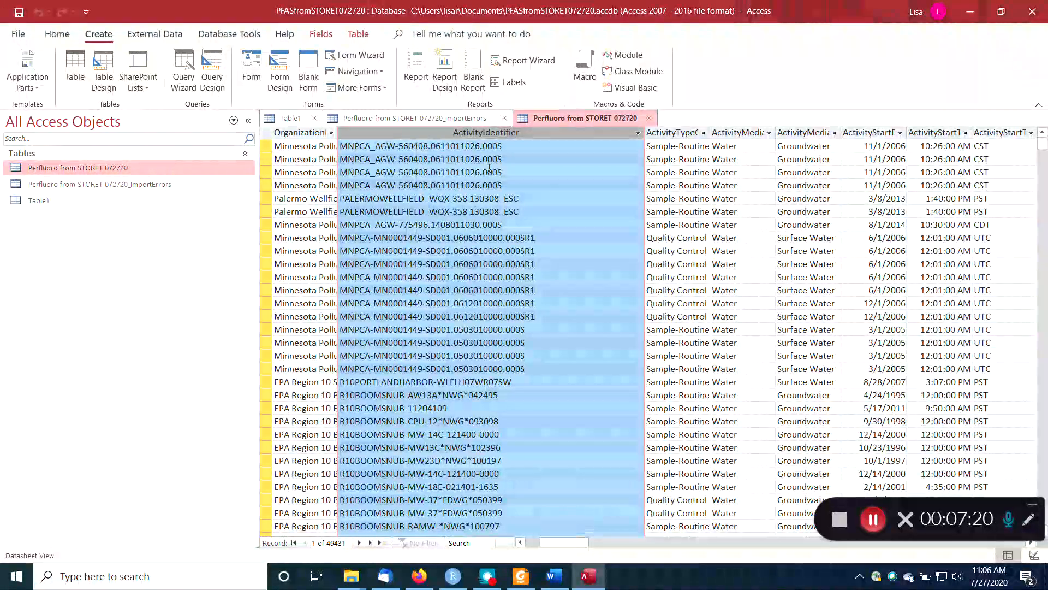
Start a crosstab query on Perfluoro from STORET 072720 with ActivityIdentifier, ActivityStartDate and ActivityStartTime/Time as row headings.
{"action": "left_click", "coordinate": [180, 75]}
{"action": "left_click", "coordinate": [601, 174]}
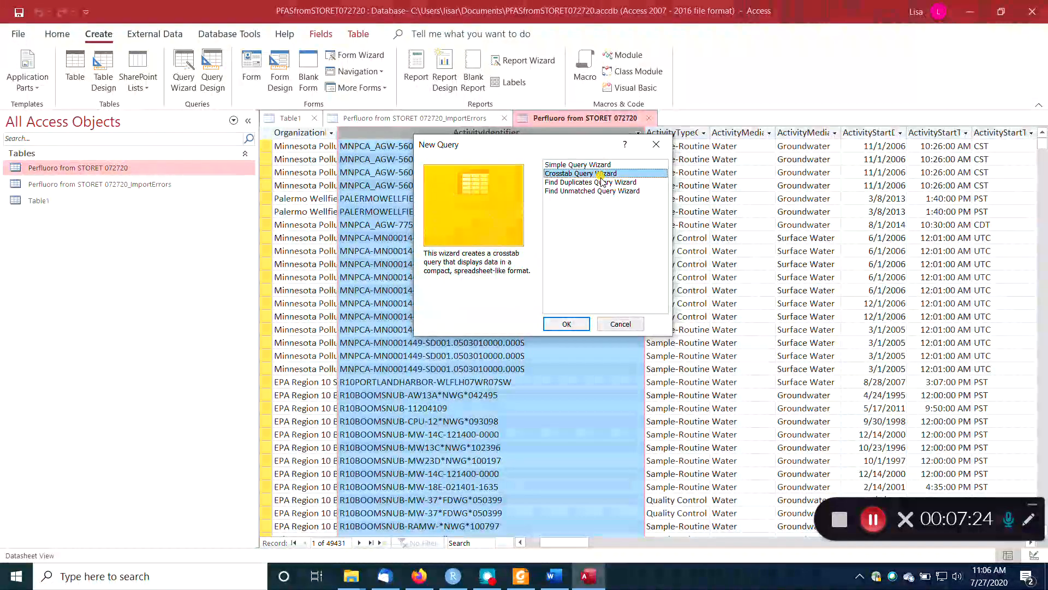
{"action": "left_click", "coordinate": [558, 326]}
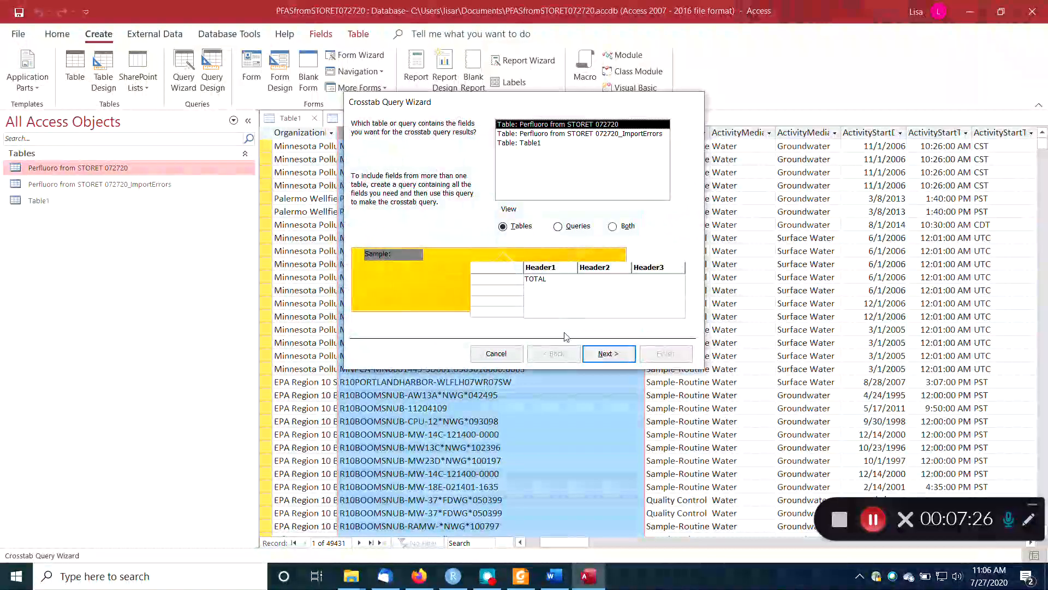
{"action": "left_click", "coordinate": [607, 354]}
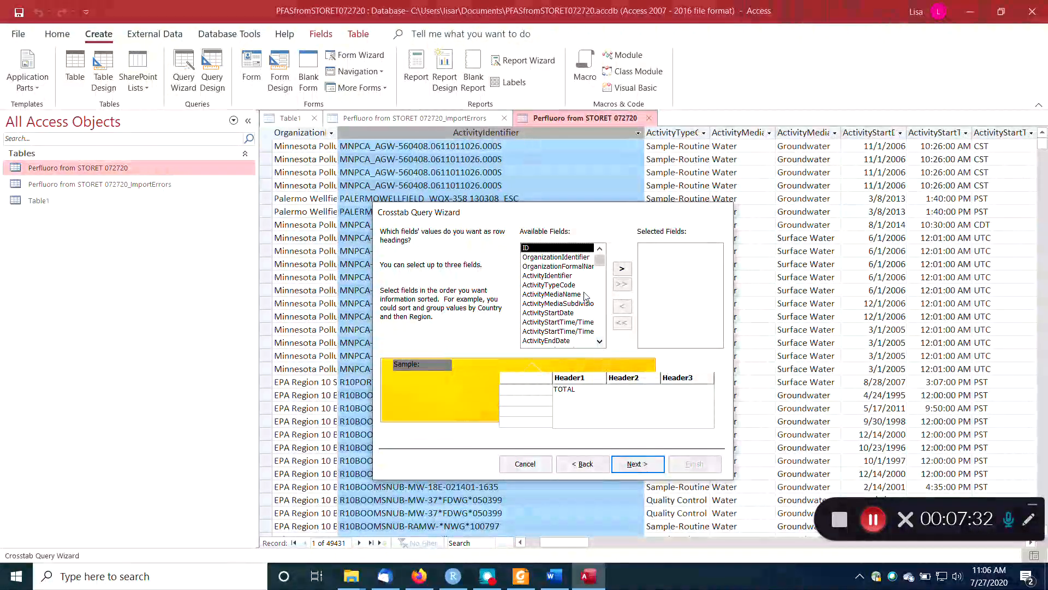
{"action": "left_click", "coordinate": [572, 276]}
{"action": "left_click", "coordinate": [622, 268]}
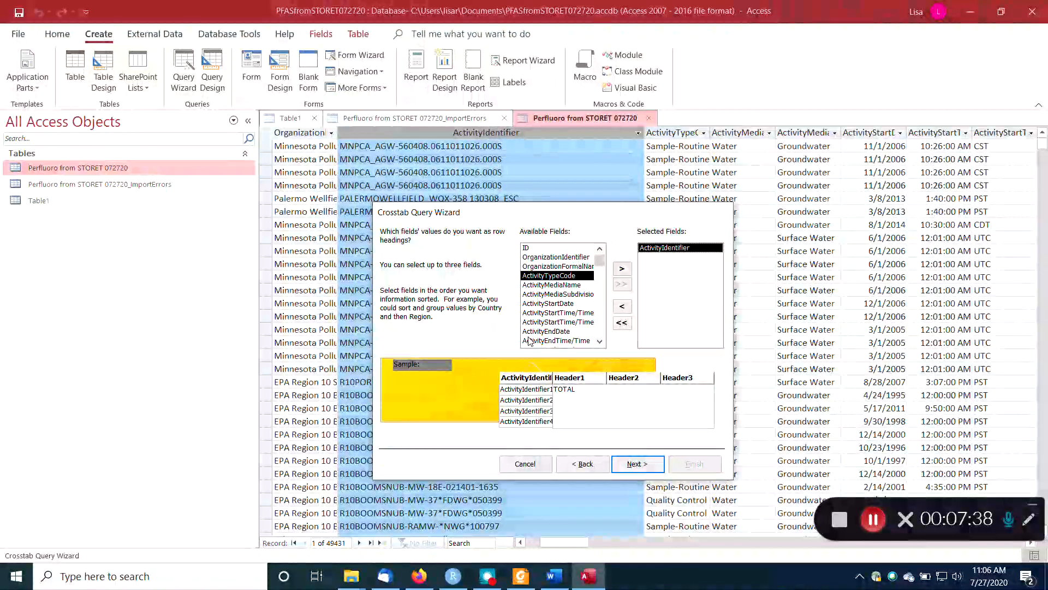
{"action": "left_click", "coordinate": [565, 304]}
{"action": "double_click", "coordinate": [566, 303]}
{"action": "left_click", "coordinate": [625, 269]}
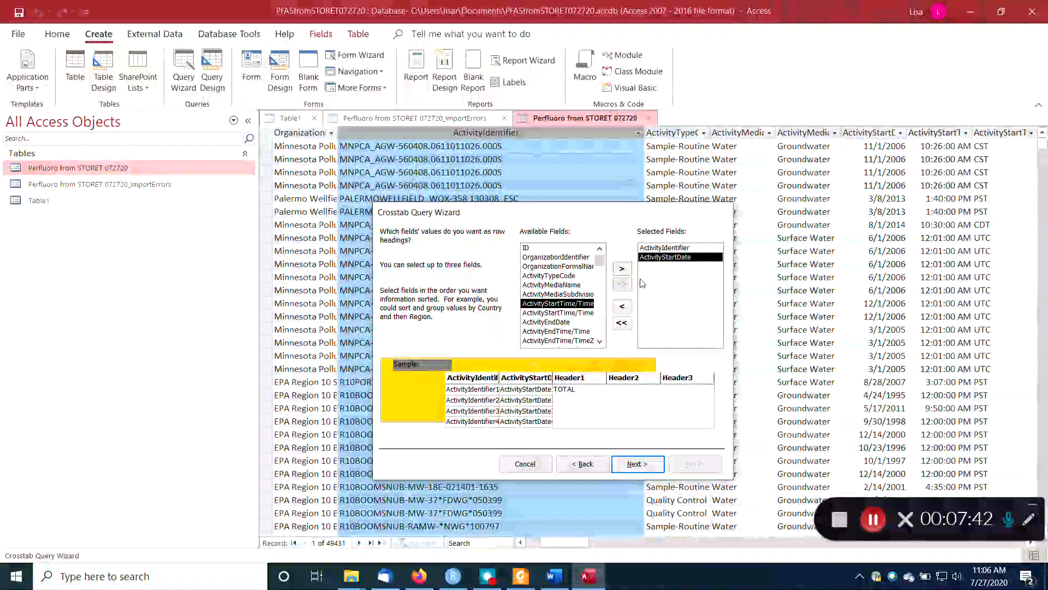
{"action": "left_click", "coordinate": [636, 465]}
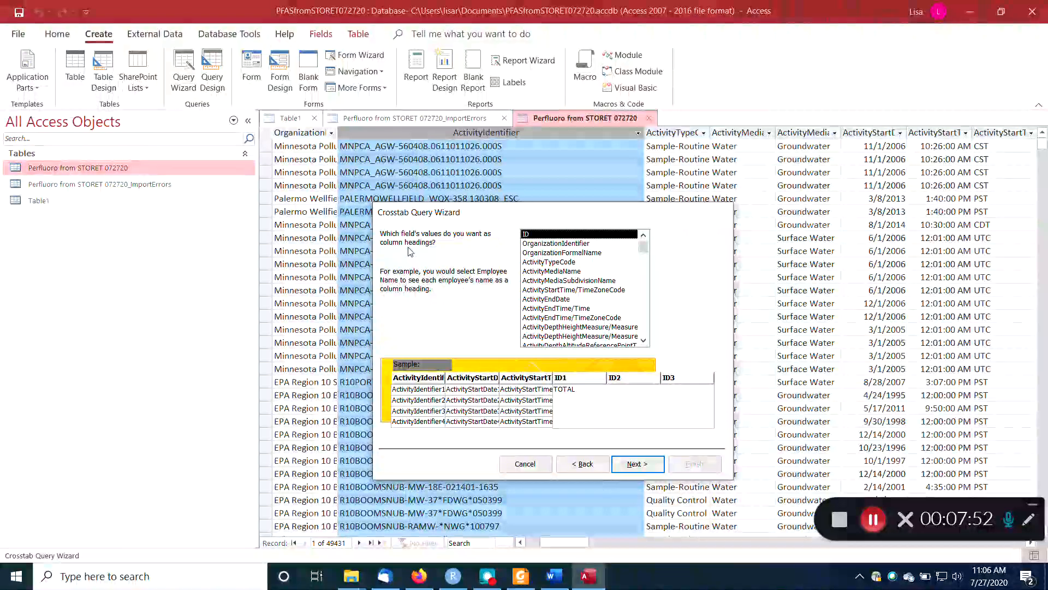
Use the CharacteristicName field for the crosstab's column headings.
{"action": "left_click", "coordinate": [645, 324]}
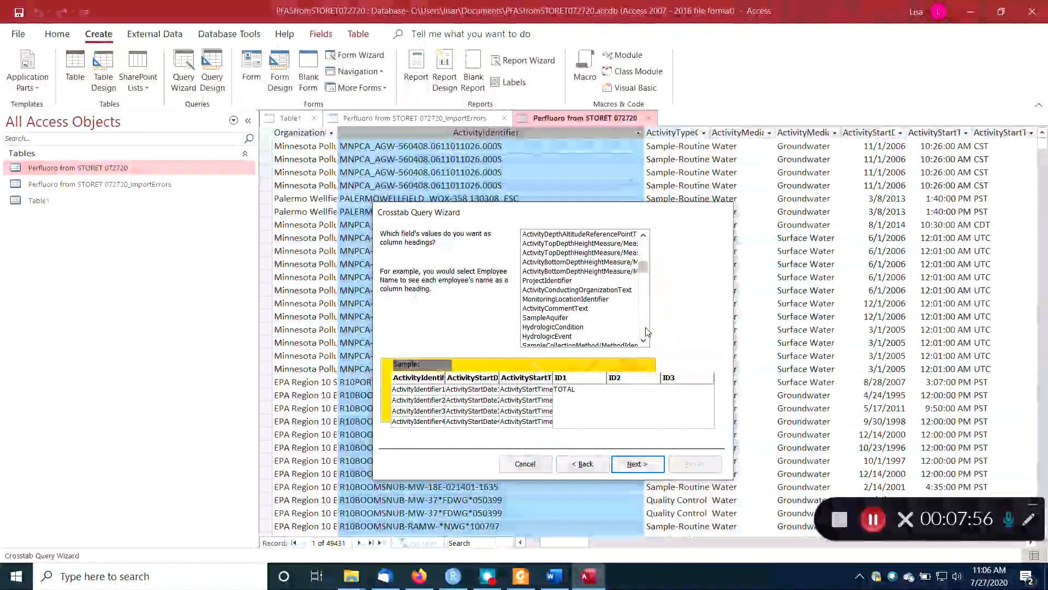
{"action": "left_click", "coordinate": [646, 329]}
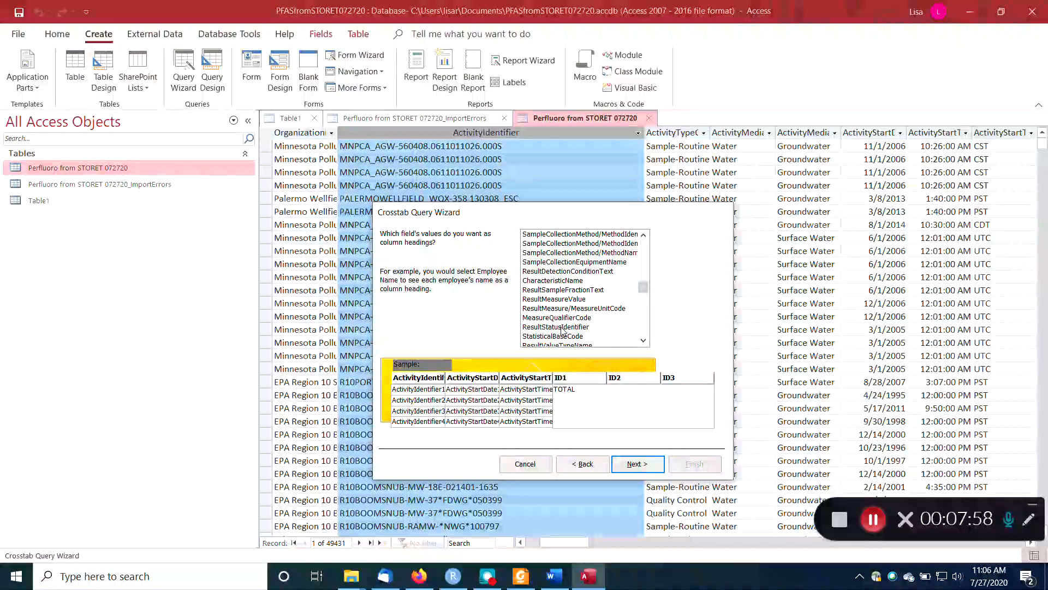
{"action": "left_click", "coordinate": [552, 280]}
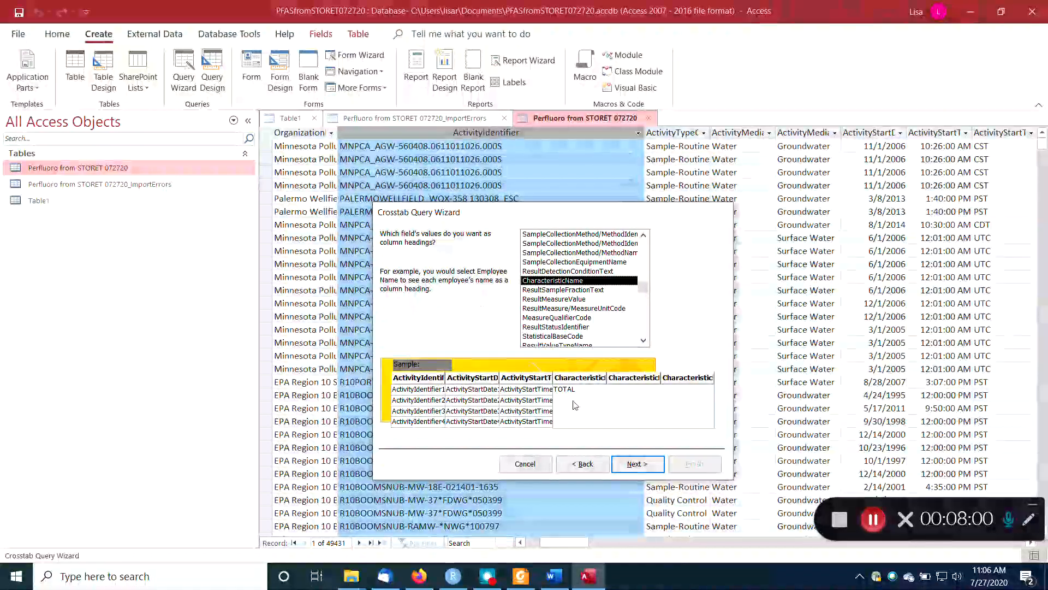
{"action": "left_click", "coordinate": [637, 463]}
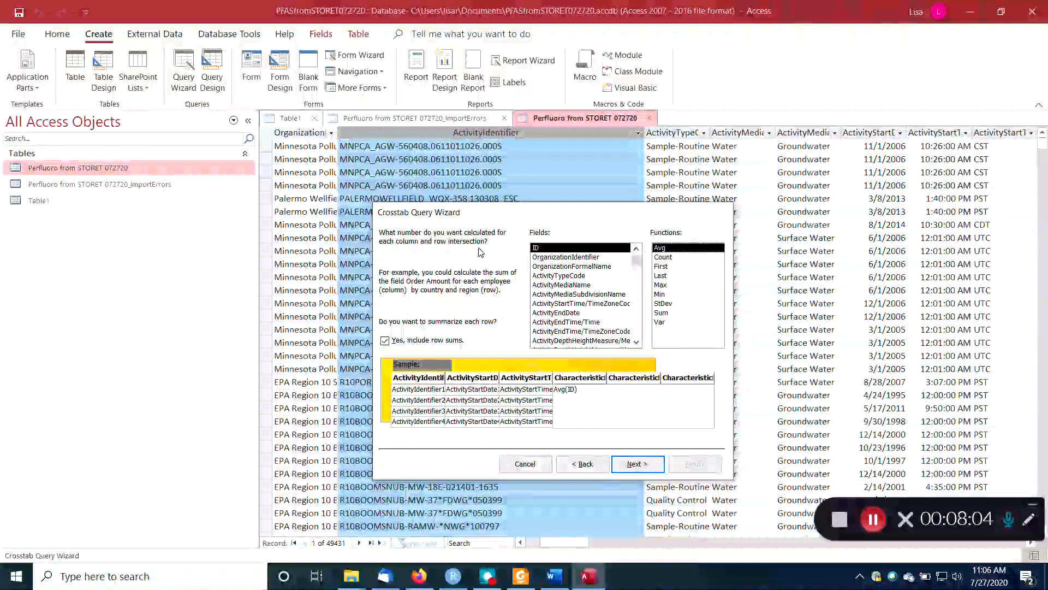
Calculate the Count of ResultMeasureValue without row sums, and finish the crosstab under its default name for viewing.
{"action": "scroll", "coordinate": [638, 327], "scroll_direction": "down", "scroll_amount": 9}
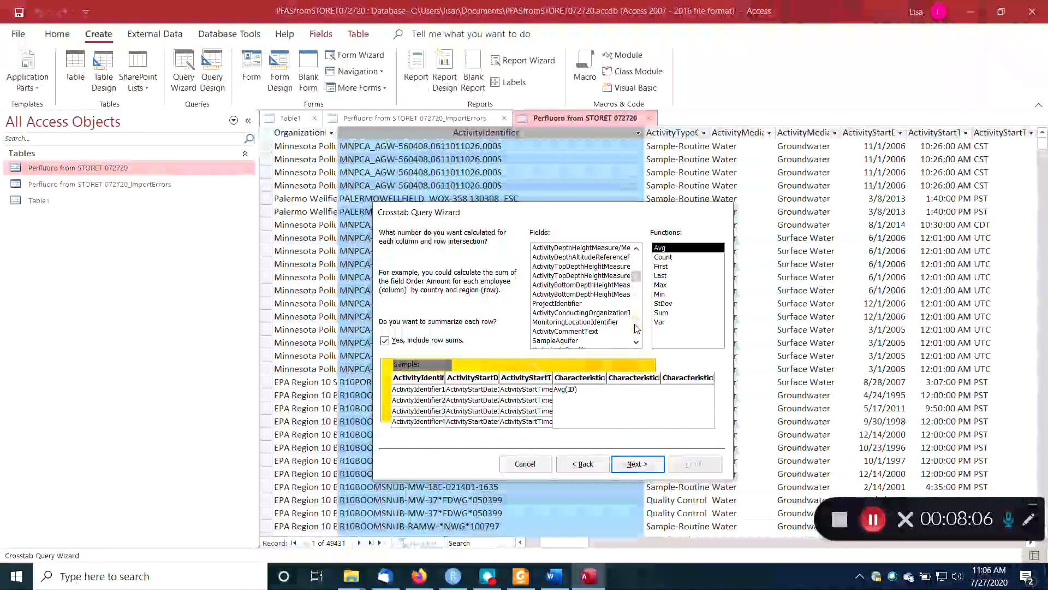
{"action": "left_click", "coordinate": [606, 322]}
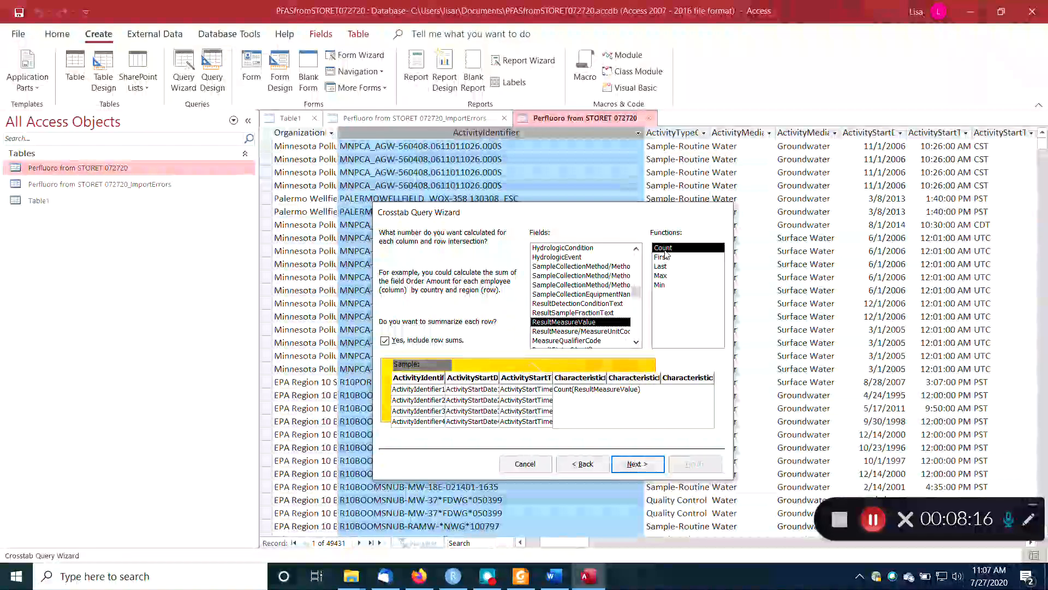
{"action": "left_click", "coordinate": [429, 340]}
{"action": "left_click", "coordinate": [637, 464]}
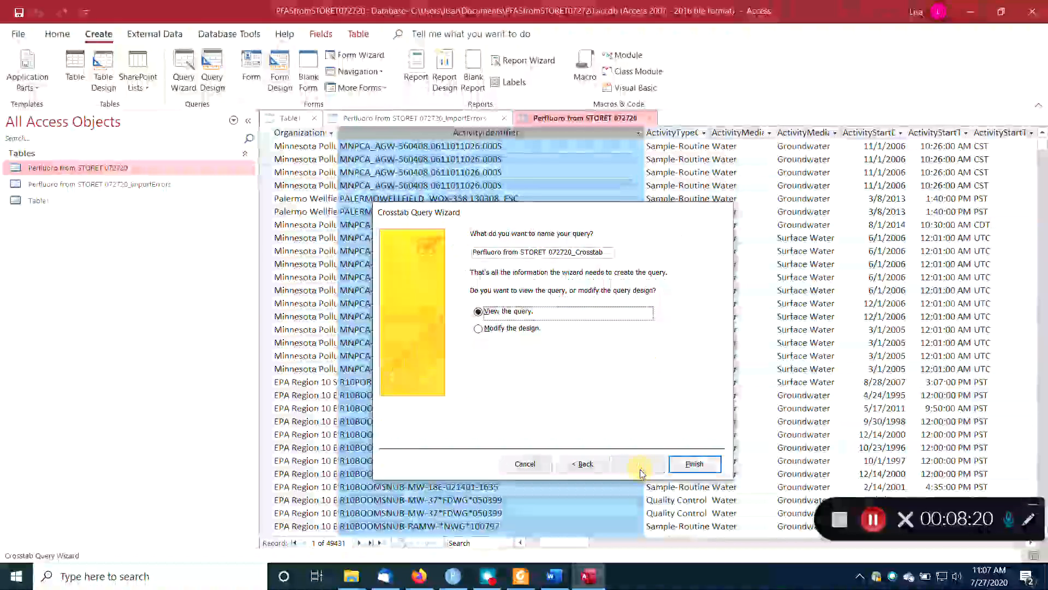
{"action": "left_click", "coordinate": [694, 464]}
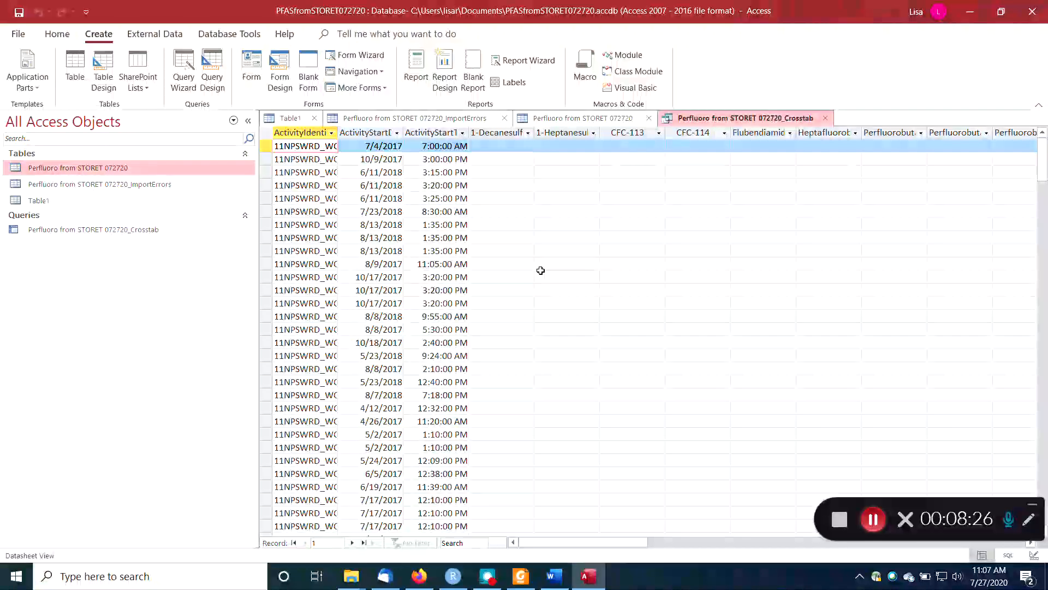
Examine the crosstab's columns from the first compounds across to the last perfluoro compounds for result counts.
{"action": "left_click", "coordinate": [72, 234]}
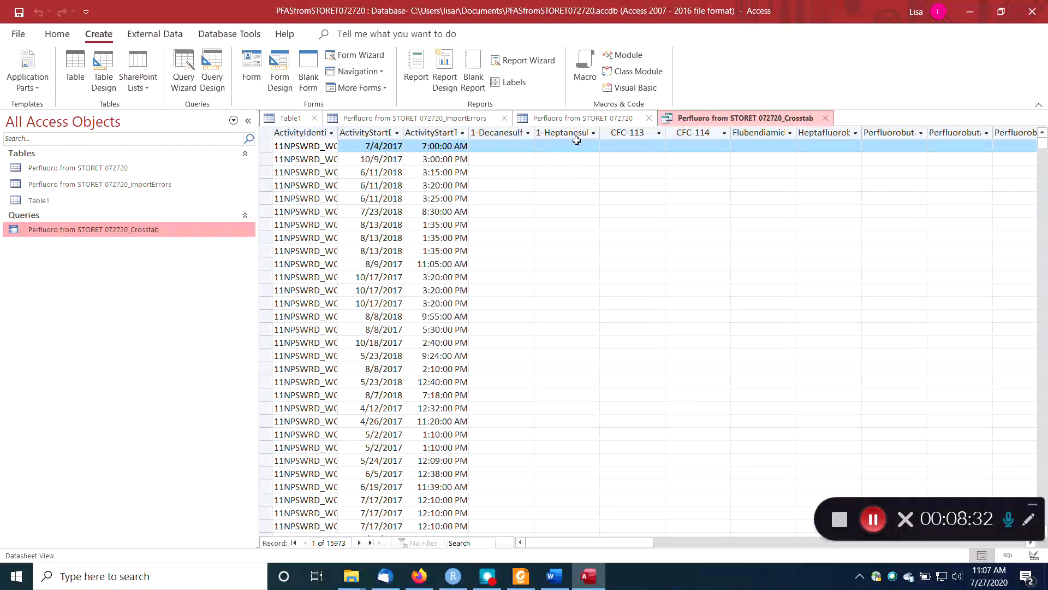
{"action": "left_click", "coordinate": [728, 179]}
{"action": "key", "text": "Tab"}
{"action": "key", "text": "Tab"}
{"action": "key", "text": "Tab"}
{"action": "key", "text": "Tab"}
{"action": "key", "text": "Tab"}
{"action": "key", "text": "Tab"}
{"action": "key", "text": "Tab"}
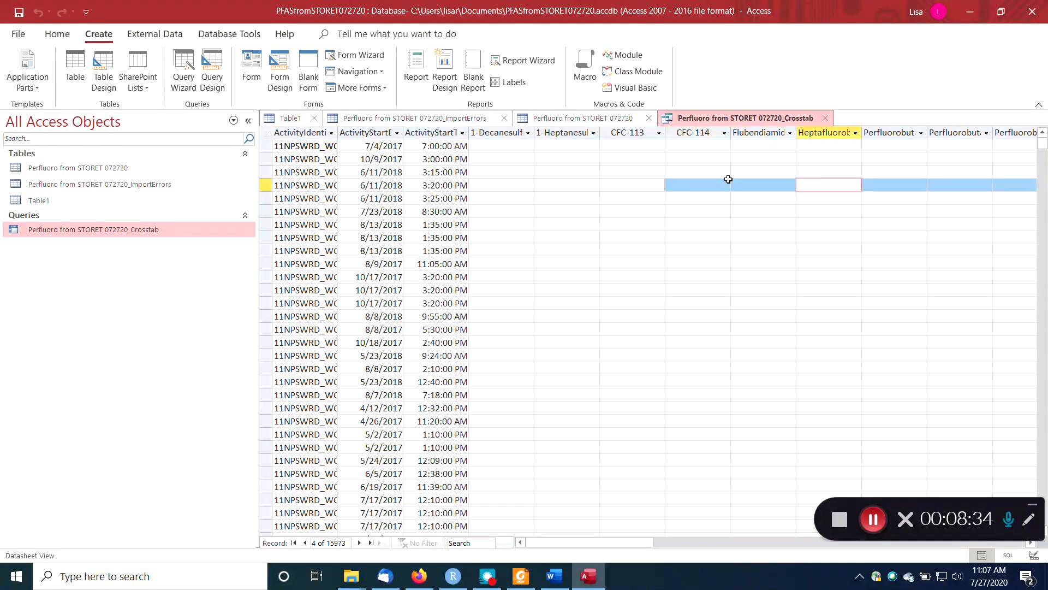
{"action": "key", "text": "Right"}
{"action": "key", "text": "Right"}
{"action": "key", "text": "Right"}
{"action": "key", "text": "Right"}
{"action": "key", "text": "Right"}
{"action": "key", "text": "Right"}
{"action": "key", "text": "Right"}
{"action": "key", "text": "Right"}
{"action": "key", "text": "Right"}
{"action": "key", "text": "Right"}
{"action": "key", "text": "Right"}
{"action": "key", "text": "Right"}
{"action": "key", "text": "Right"}
{"action": "key", "text": "Right"}
{"action": "key", "text": "Right"}
{"action": "key", "text": "Right"}
{"action": "key", "text": "Right"}
{"action": "key", "text": "Right"}
{"action": "key", "text": "Right"}
{"action": "key", "text": "Right"}
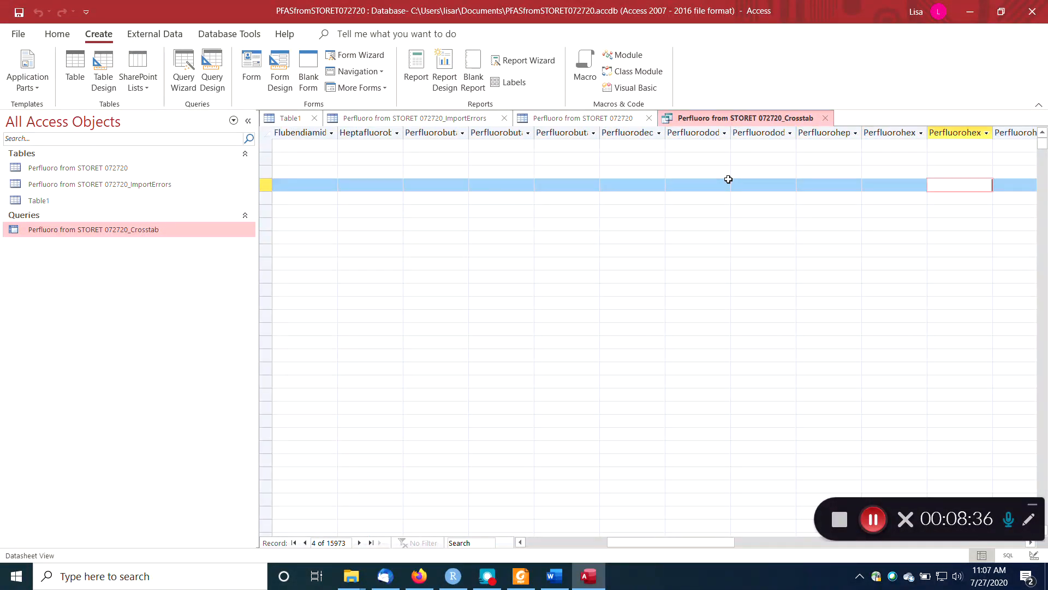
{"action": "key", "text": "Left"}
{"action": "key", "text": "Left"}
{"action": "key", "text": "Left"}
{"action": "key", "text": "Left"}
{"action": "key", "text": "Left"}
{"action": "key", "text": "Left"}
{"action": "key", "text": "Left"}
{"action": "key", "text": "Left"}
{"action": "key", "text": "Left"}
{"action": "key", "text": "Left"}
{"action": "key", "text": "Left"}
{"action": "key", "text": "Left"}
{"action": "key", "text": "Left"}
{"action": "key", "text": "Left"}
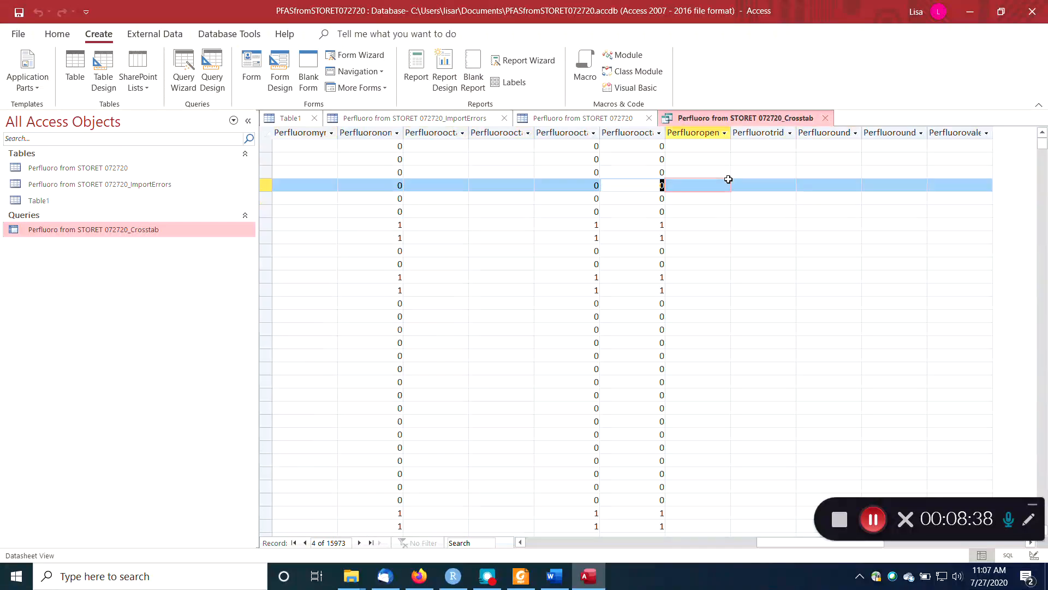
{"action": "key", "text": "Right"}
Look down the perfluorooctane columns of the crosstab for samples with more than one result per compound.
{"action": "key", "text": "Down"}
{"action": "key", "text": "Down"}
{"action": "key", "text": "Down"}
{"action": "key", "text": "Down"}
{"action": "key", "text": "Down"}
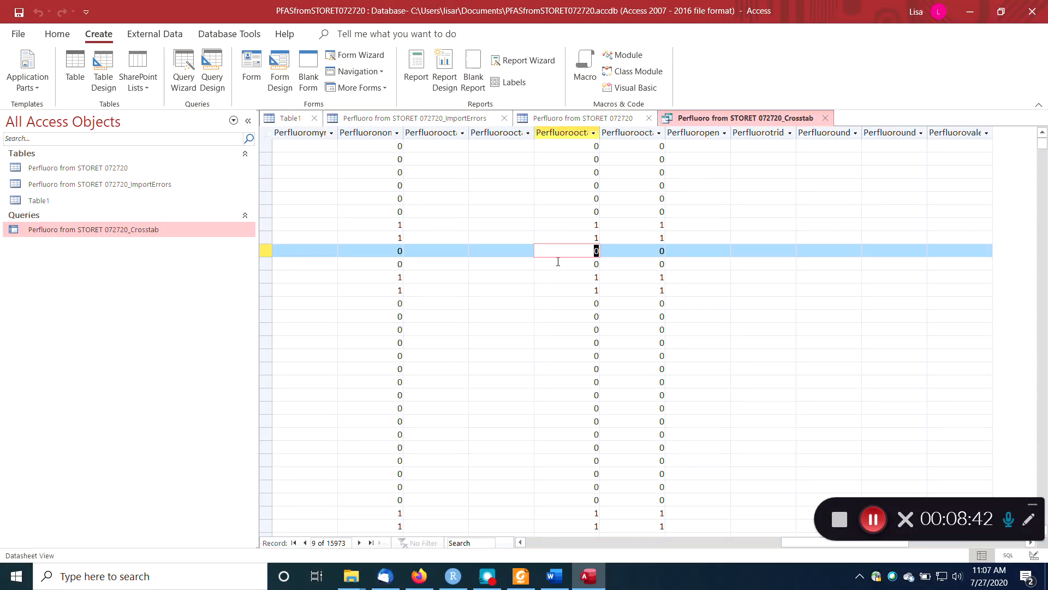
{"action": "scroll", "coordinate": [573, 327], "scroll_direction": "down", "scroll_amount": 5}
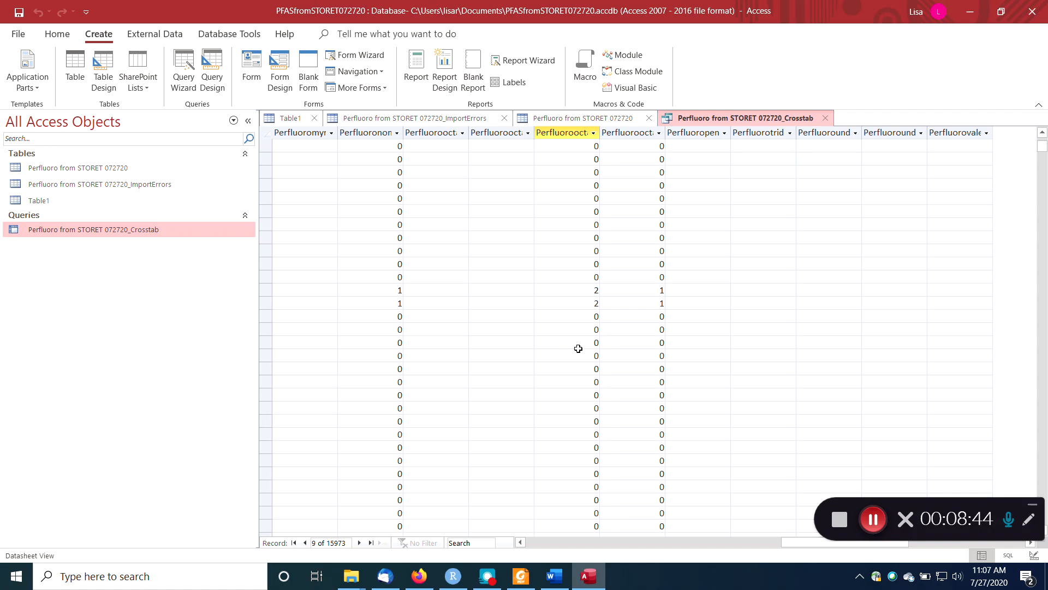
{"action": "left_click", "coordinate": [575, 294]}
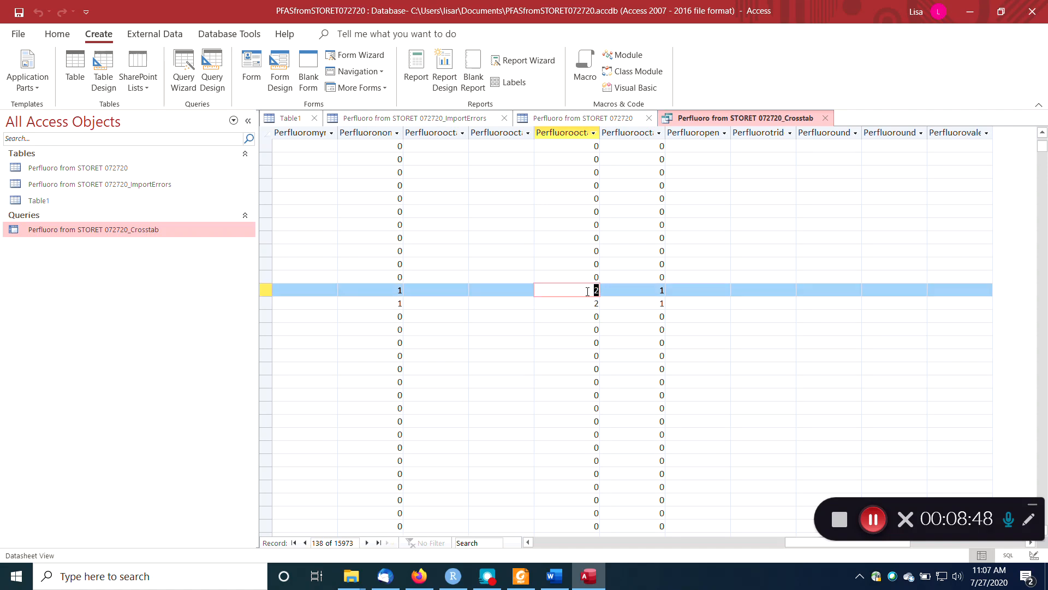
Select the two records with double counts and widen the Perfluorooctanesulfonate column to show its full heading.
{"action": "left_click", "coordinate": [564, 302]}
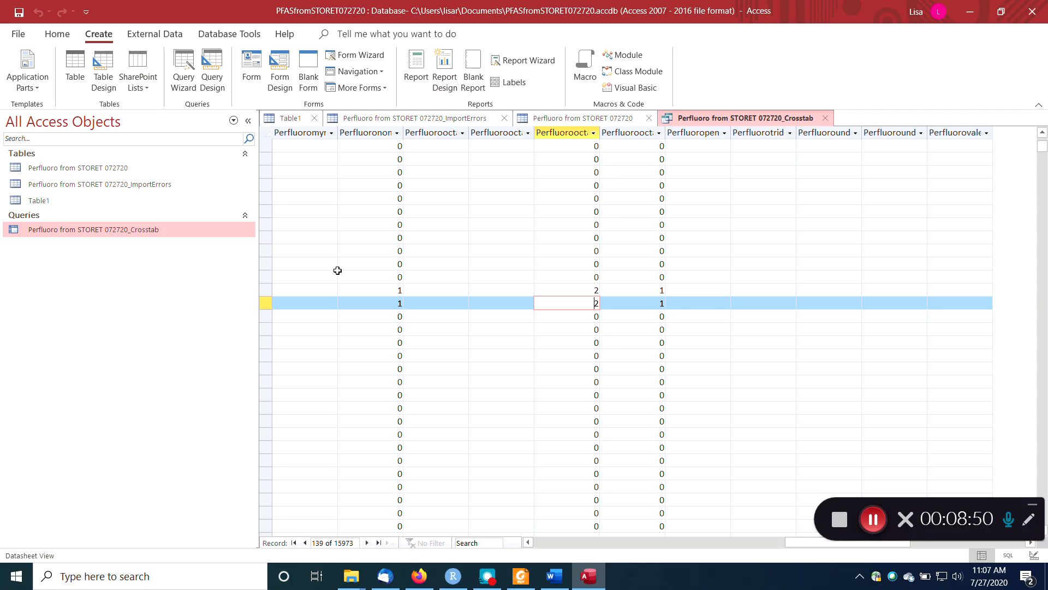
{"action": "left_click_drag", "start_coordinate": [268, 290], "coordinate": [267, 301]}
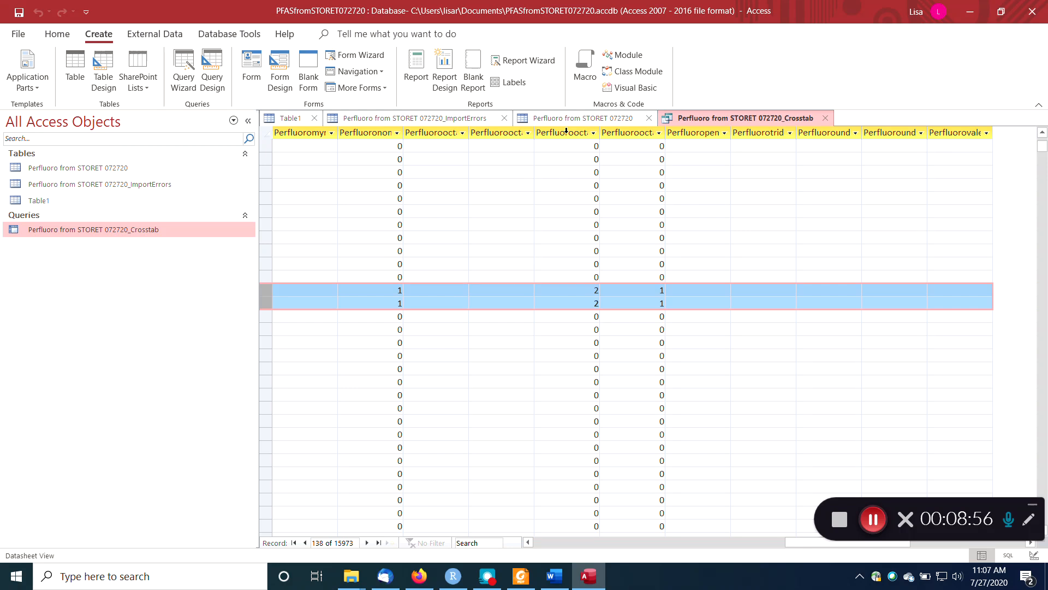
{"action": "left_click", "coordinate": [574, 131]}
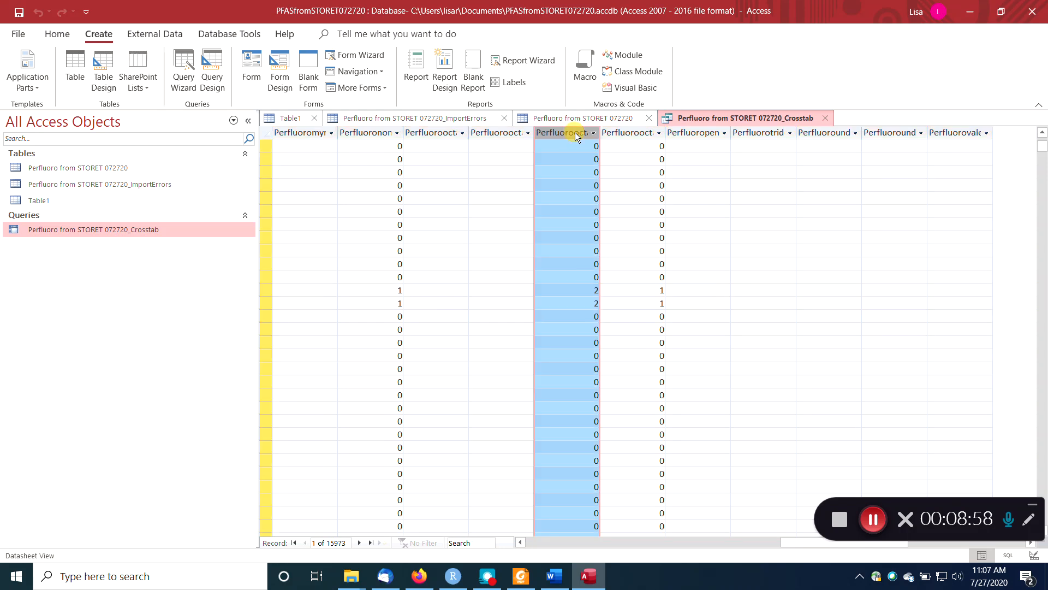
{"action": "left_click_drag", "start_coordinate": [641, 133], "coordinate": [657, 141]}
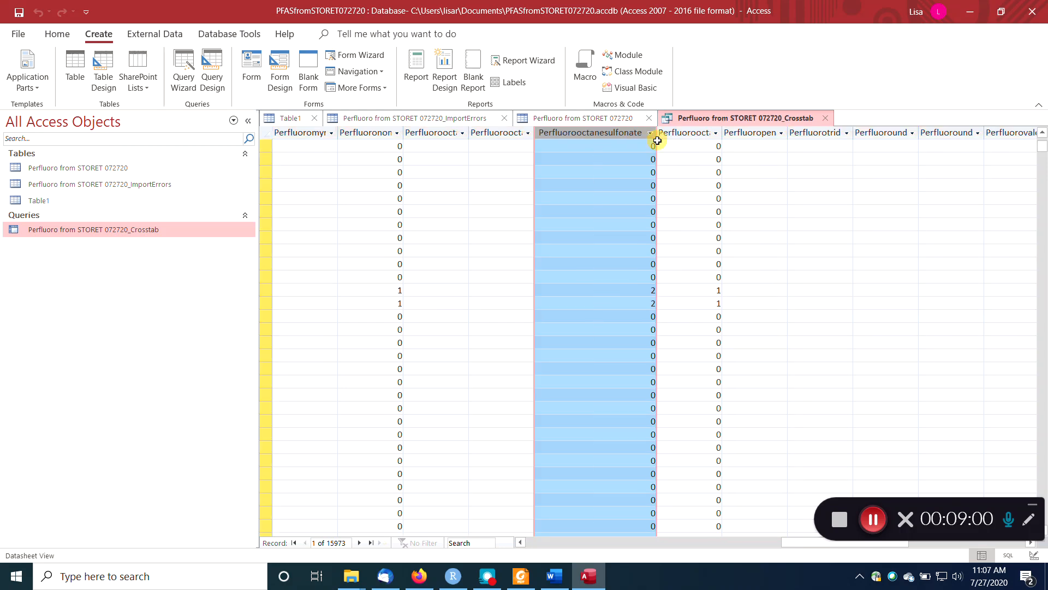
Look down the Perfluorooctanesulfonate column and the first compound columns for samples with more than one result.
{"action": "scroll", "coordinate": [597, 310], "scroll_direction": "down", "scroll_amount": 20}
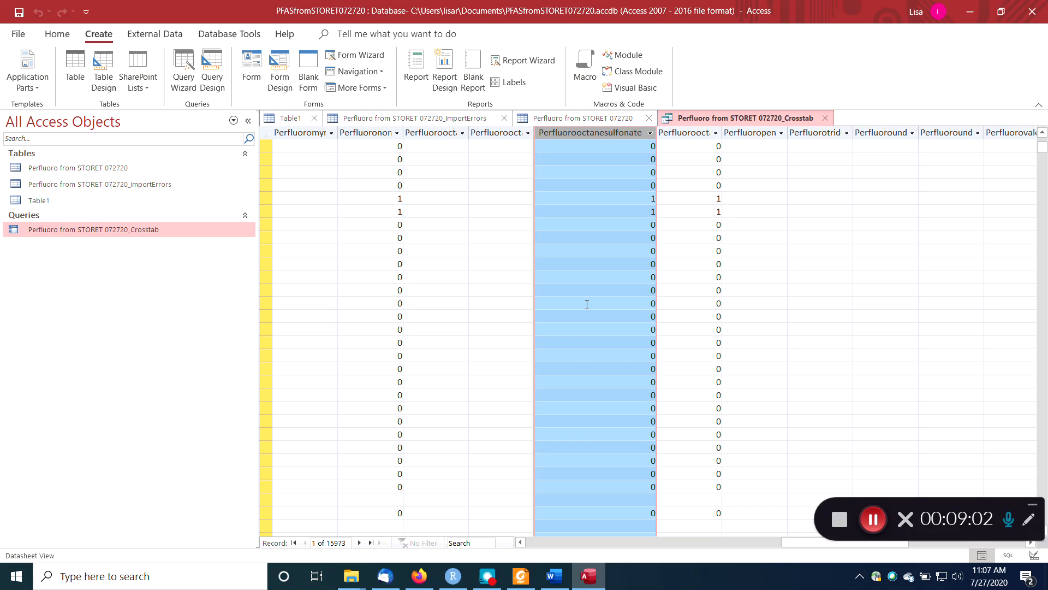
{"action": "scroll", "coordinate": [585, 306], "scroll_direction": "down", "scroll_amount": 10}
{"action": "scroll", "coordinate": [592, 299], "scroll_direction": "up", "scroll_amount": 3}
{"action": "scroll", "coordinate": [590, 304], "scroll_direction": "down", "scroll_amount": 4}
{"action": "scroll", "coordinate": [591, 299], "scroll_direction": "down", "scroll_amount": 14}
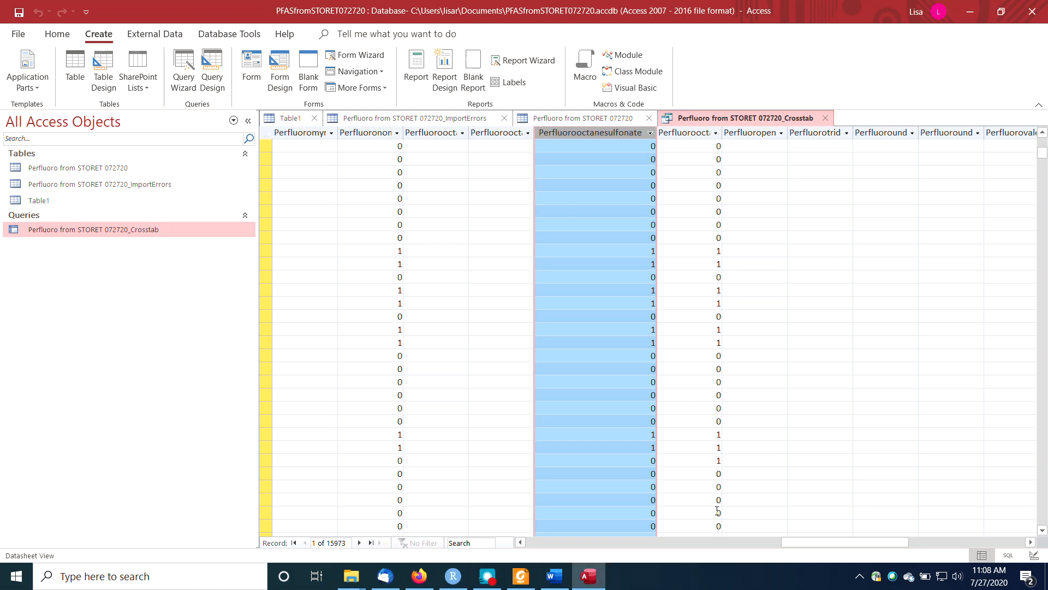
{"action": "left_click_drag", "start_coordinate": [802, 543], "coordinate": [533, 519]}
{"action": "left_click", "coordinate": [481, 224]}
{"action": "scroll", "coordinate": [486, 197], "scroll_direction": "up", "scroll_amount": 18}
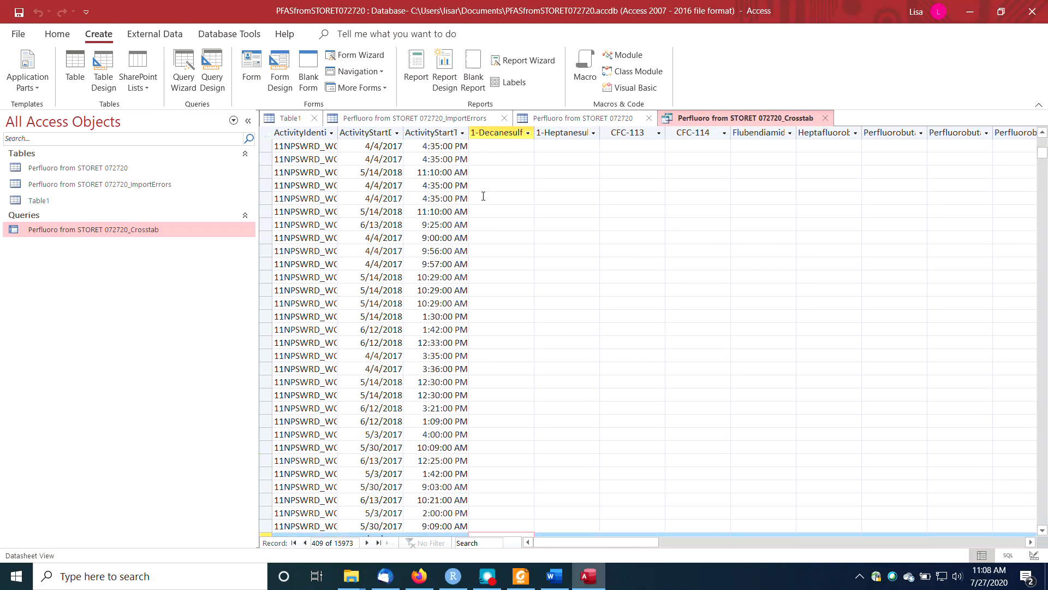
{"action": "scroll", "coordinate": [487, 197], "scroll_direction": "up", "scroll_amount": 7}
{"action": "scroll", "coordinate": [521, 257], "scroll_direction": "down", "scroll_amount": 15}
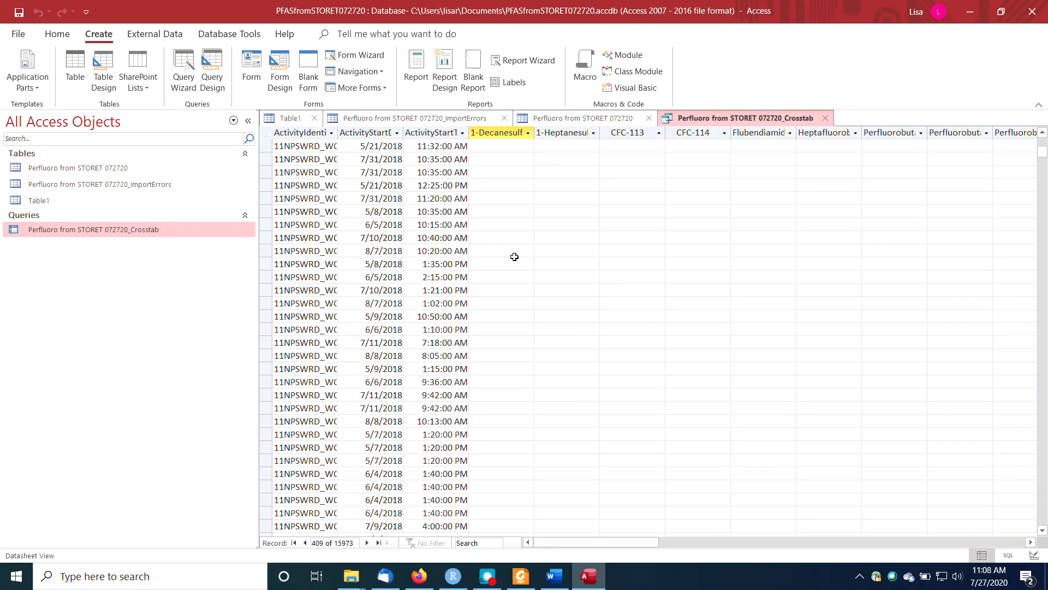
{"action": "left_click_drag", "start_coordinate": [1043, 162], "coordinate": [1042, 505]}
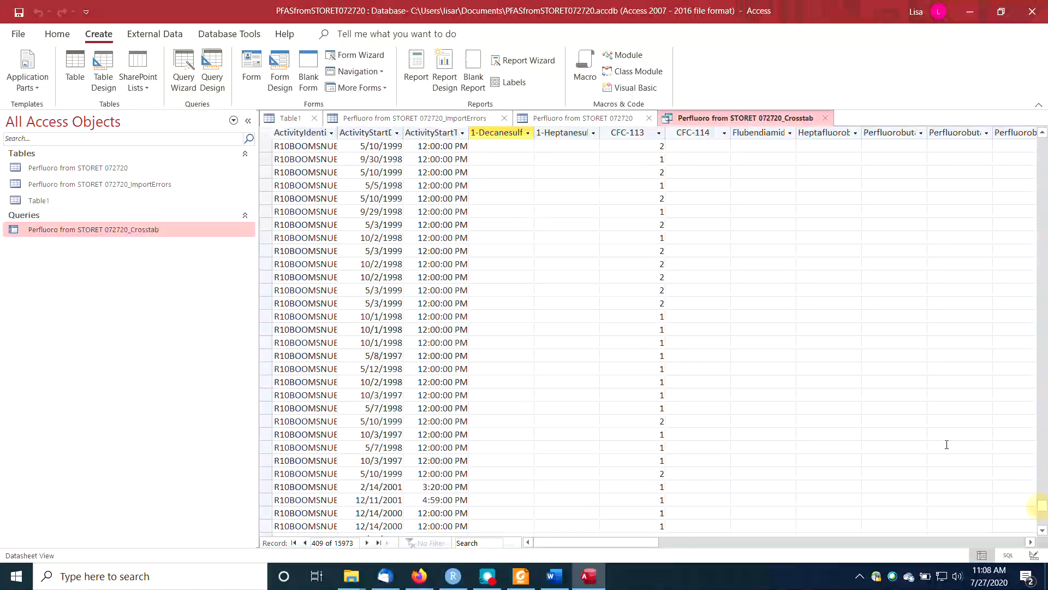
Widen the ActivityIdentifier column to read the full identifiers of the samples with two CFC-113 results.
{"action": "left_click", "coordinate": [663, 173]}
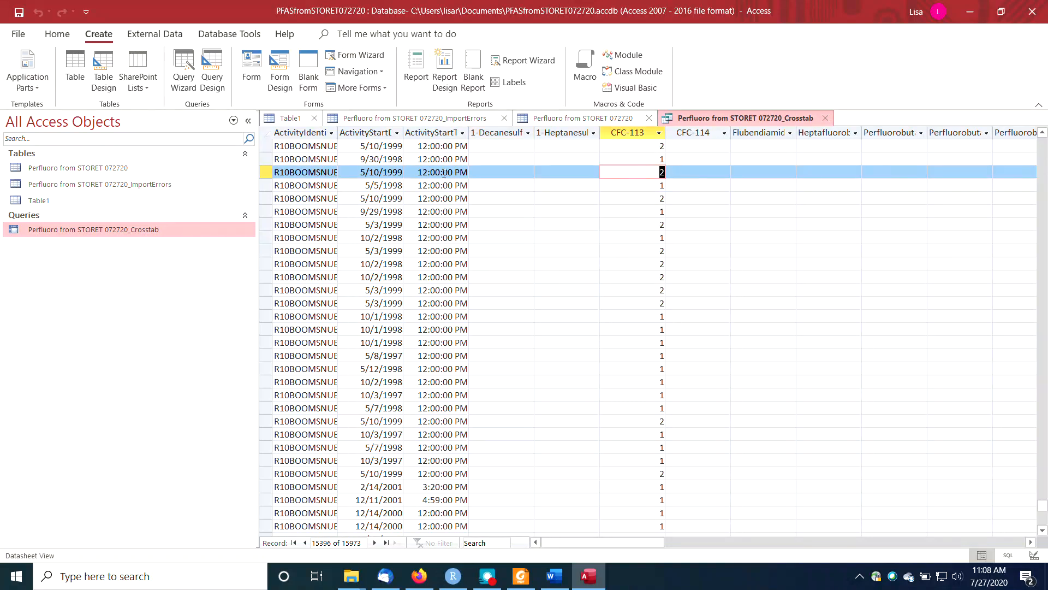
{"action": "left_click", "coordinate": [304, 172]}
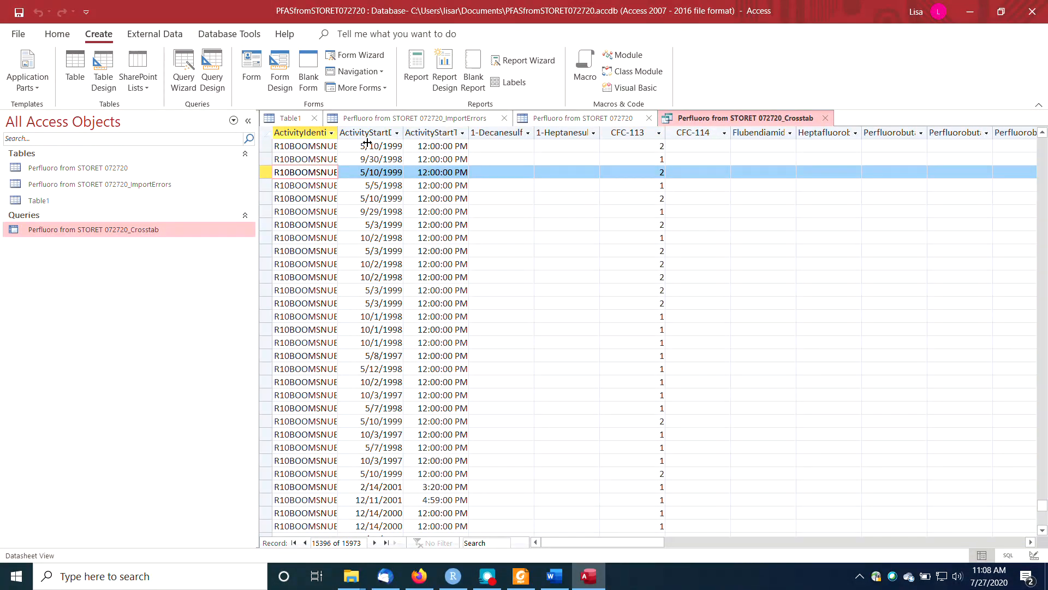
{"action": "left_click_drag", "start_coordinate": [349, 137], "coordinate": [422, 152]}
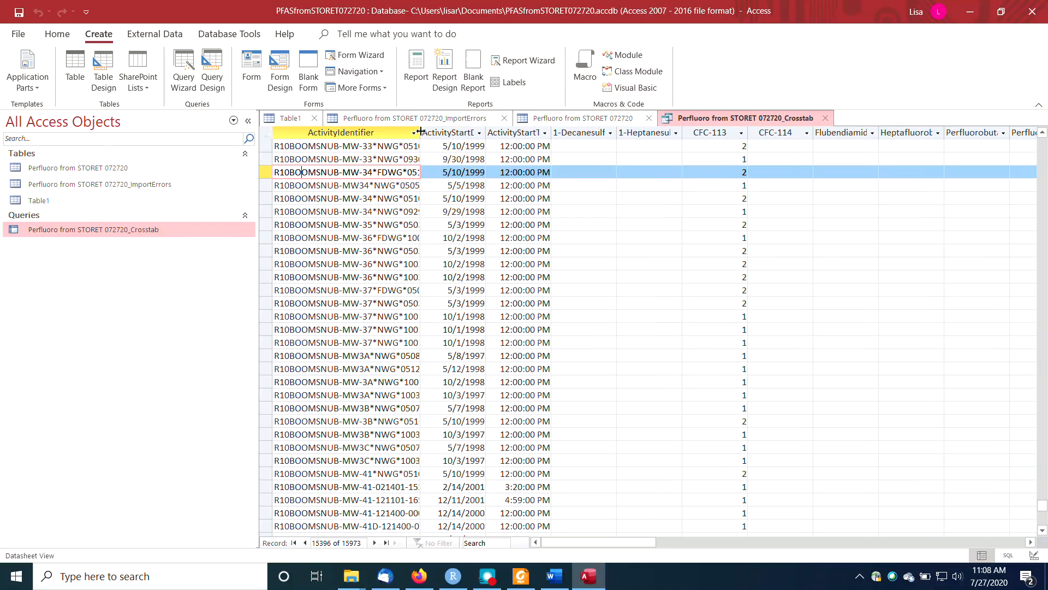
{"action": "left_click_drag", "start_coordinate": [467, 141], "coordinate": [468, 140]}
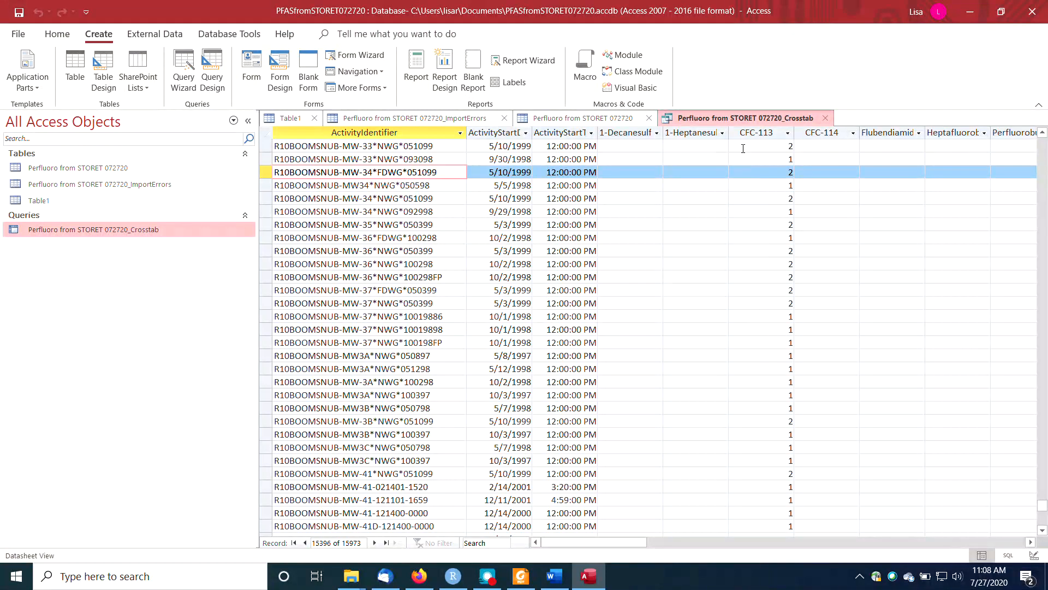
Set the ResultMeasureValue total to First in the crosstab's design, and view the result values across the compound columns.
{"action": "right_click", "coordinate": [742, 123]}
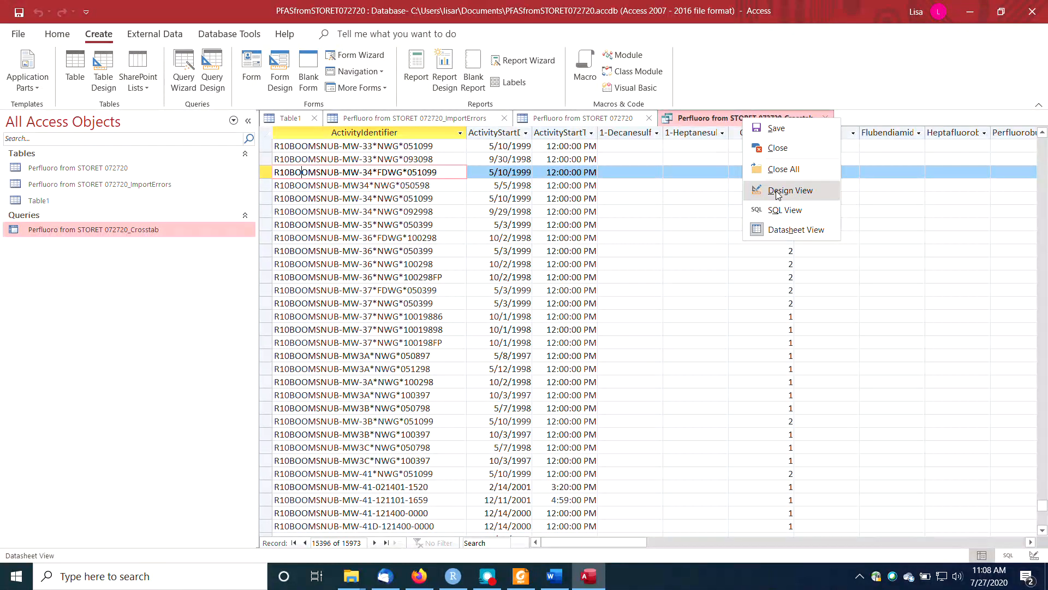
{"action": "right_click", "coordinate": [702, 126]}
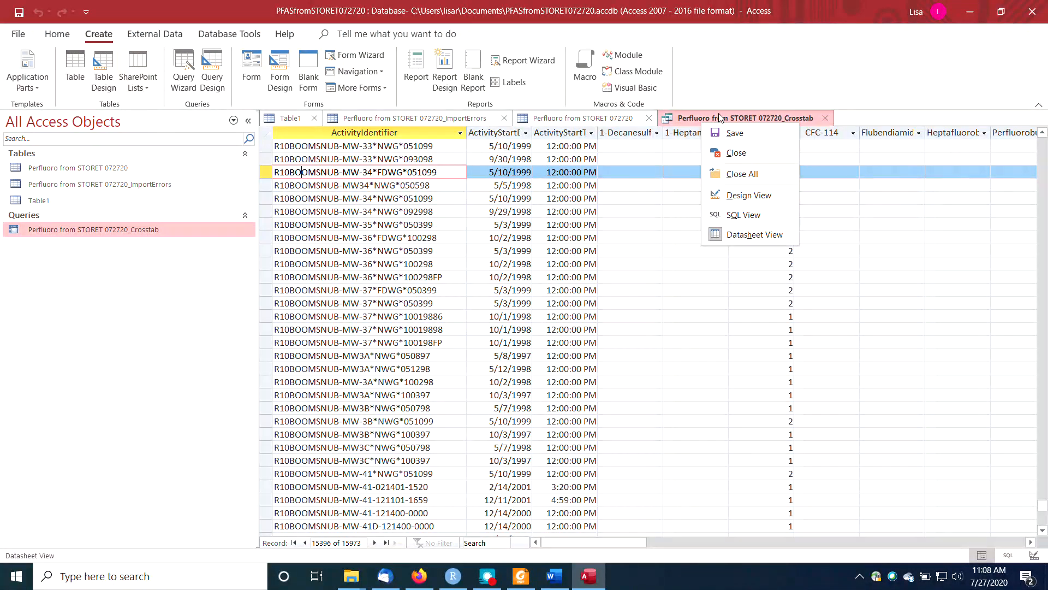
{"action": "left_click", "coordinate": [735, 196]}
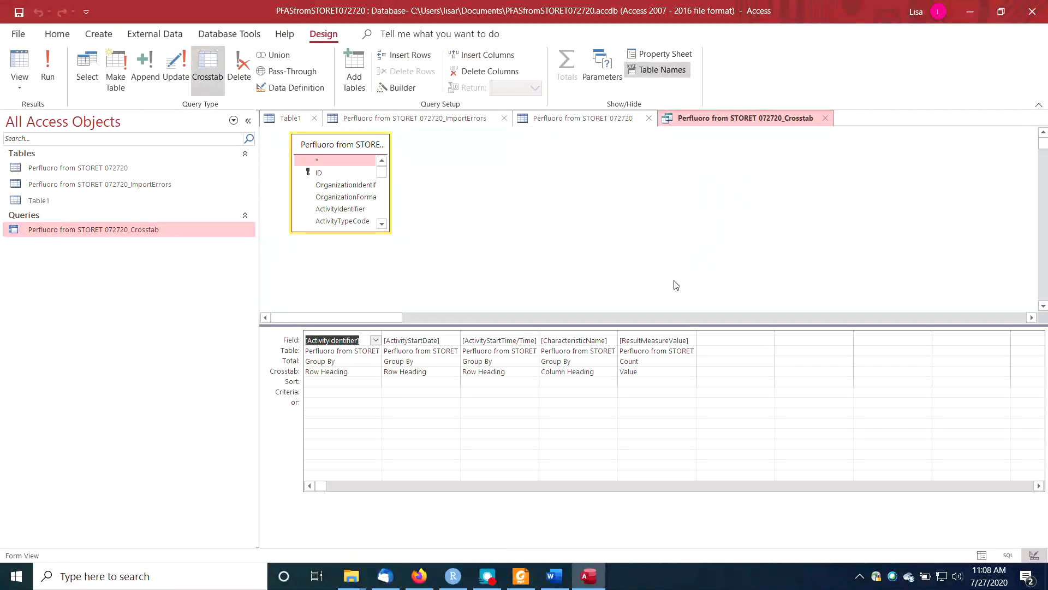
{"action": "left_click", "coordinate": [650, 364]}
{"action": "left_click", "coordinate": [691, 361]}
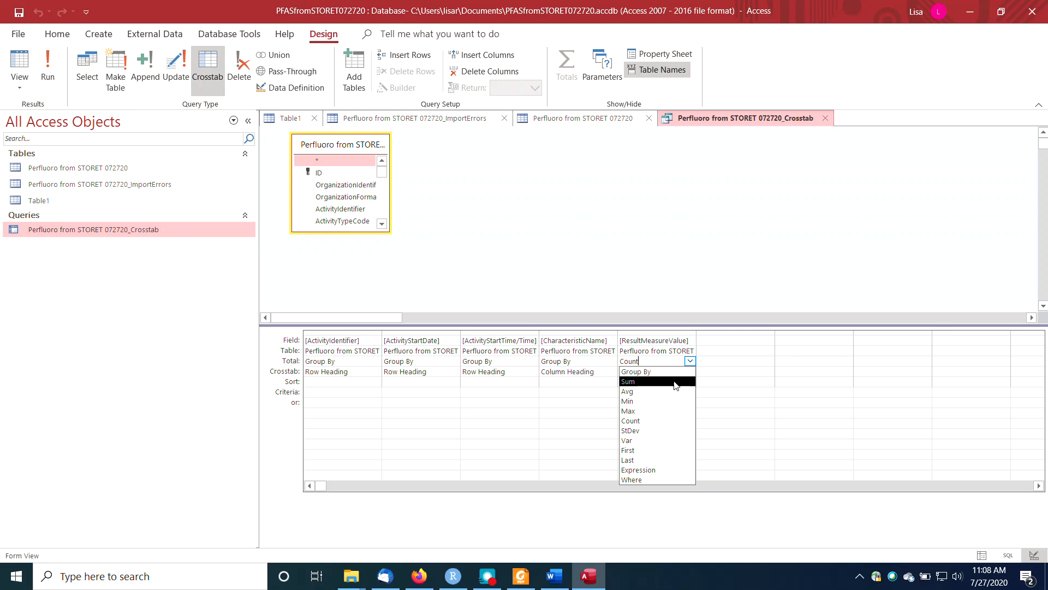
{"action": "left_click", "coordinate": [653, 450]}
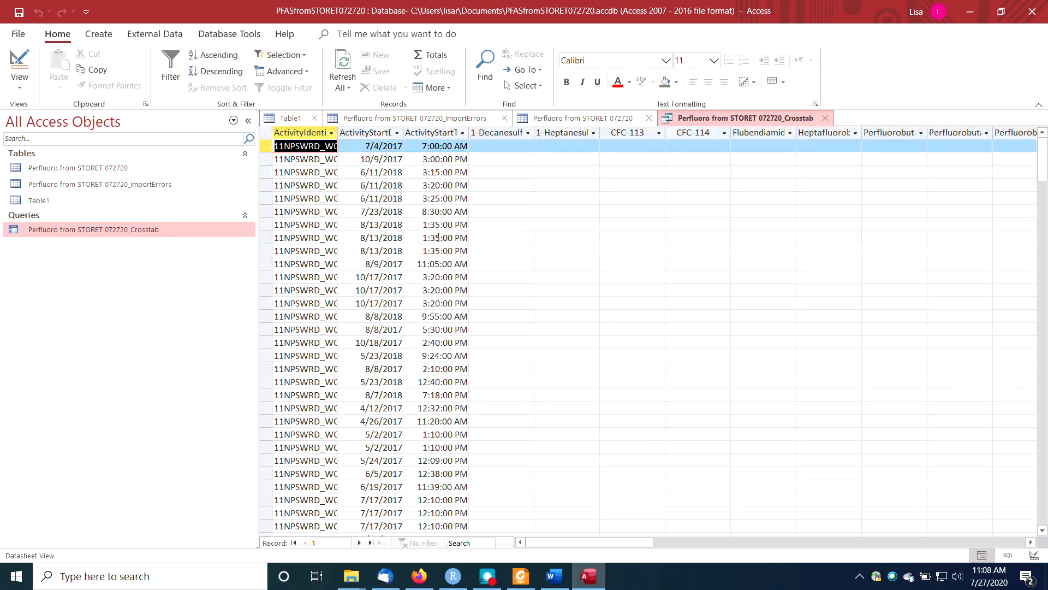
{"action": "left_click_drag", "start_coordinate": [558, 545], "coordinate": [779, 545]}
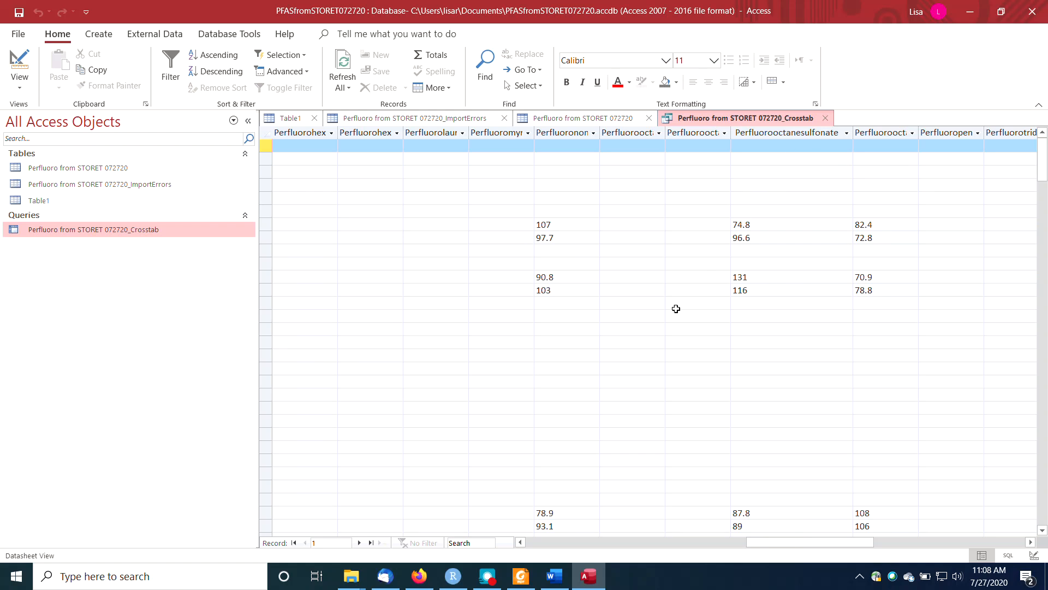
{"action": "left_click_drag", "start_coordinate": [761, 543], "coordinate": [506, 571]}
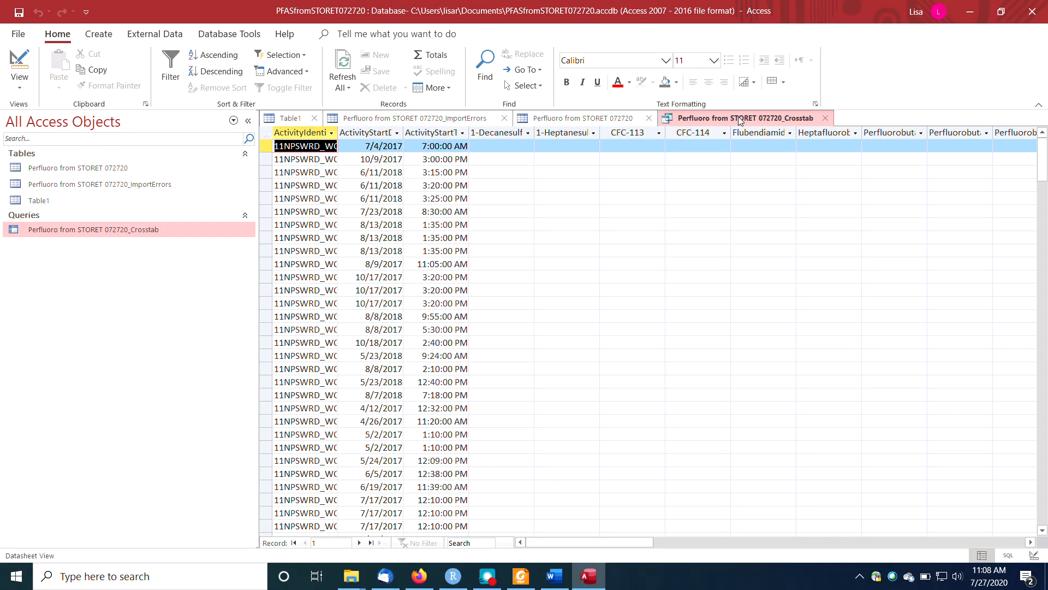
Restrict the crosstab's CharacteristicName field with the criterion Like "perf*" and run the query to check its columns.
{"action": "right_click", "coordinate": [740, 121]}
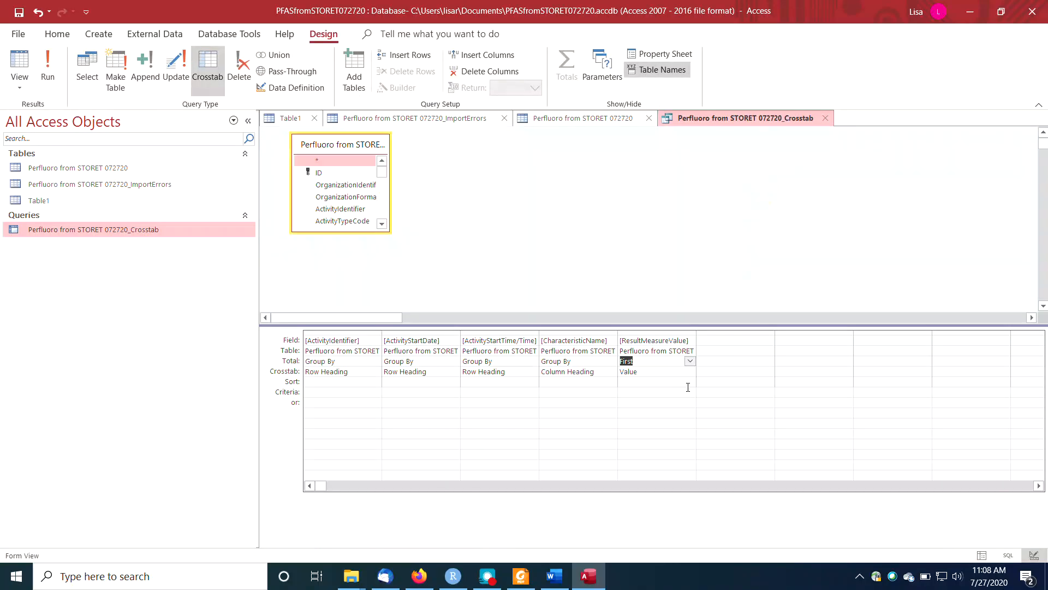
{"action": "left_click", "coordinate": [560, 389]}
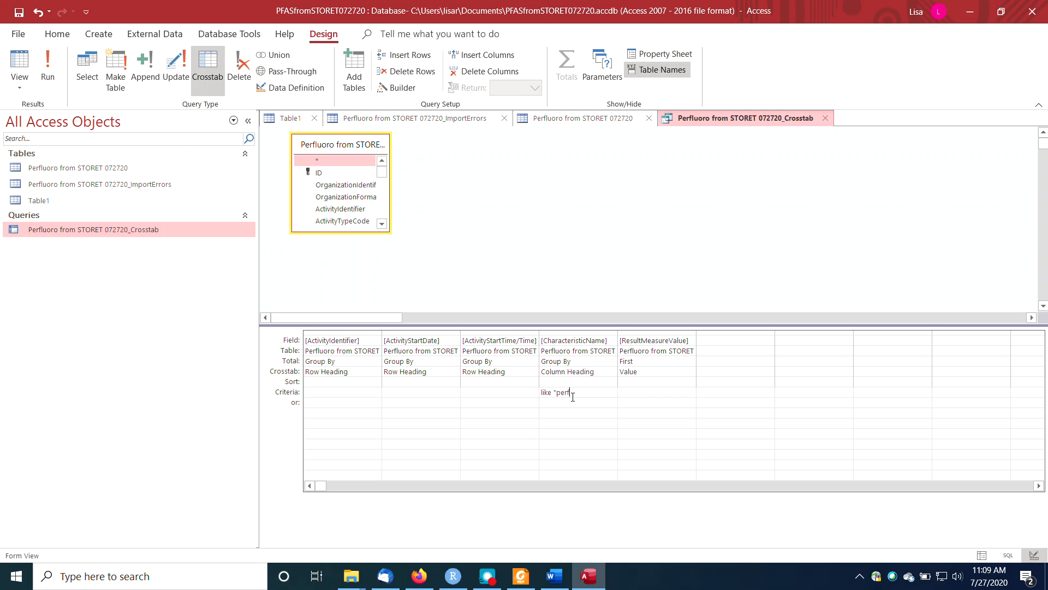
{"action": "key", "text": "Tab"}
{"action": "left_click", "coordinate": [57, 64]}
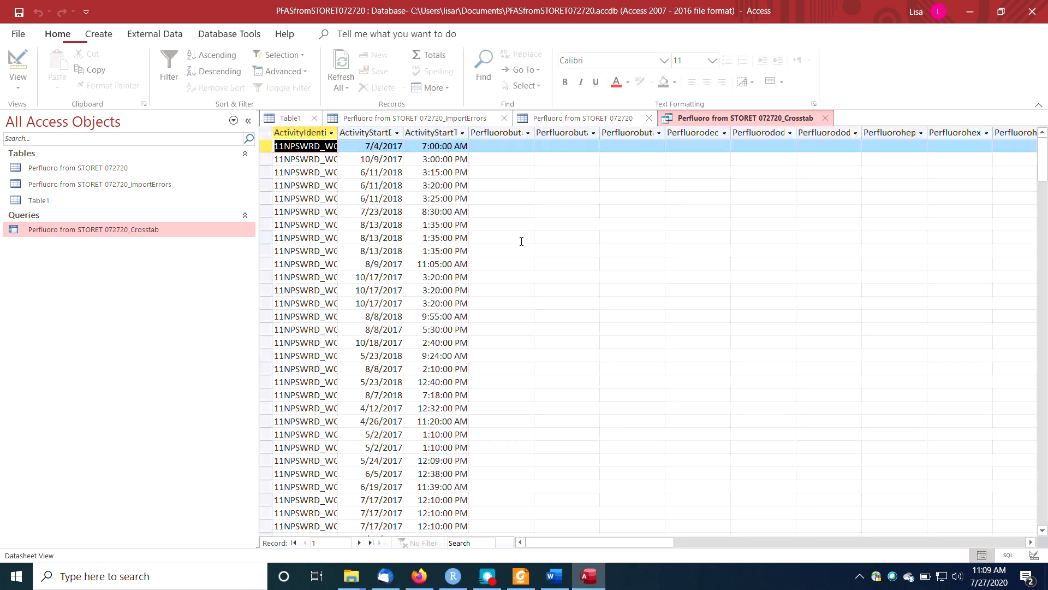
{"action": "left_click_drag", "start_coordinate": [582, 542], "coordinate": [523, 561]}
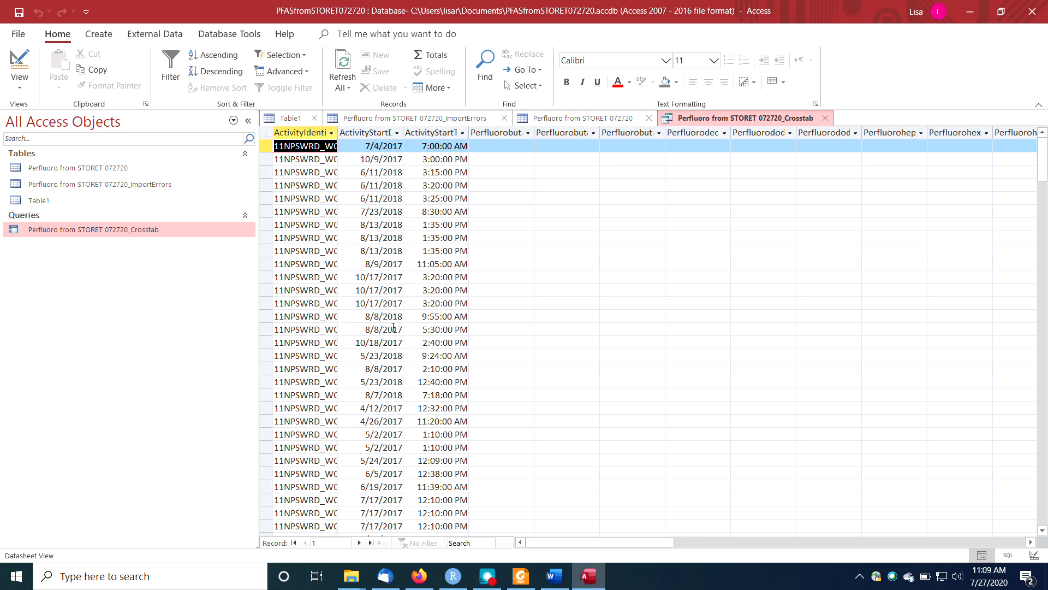
{"action": "left_click", "coordinate": [336, 133]}
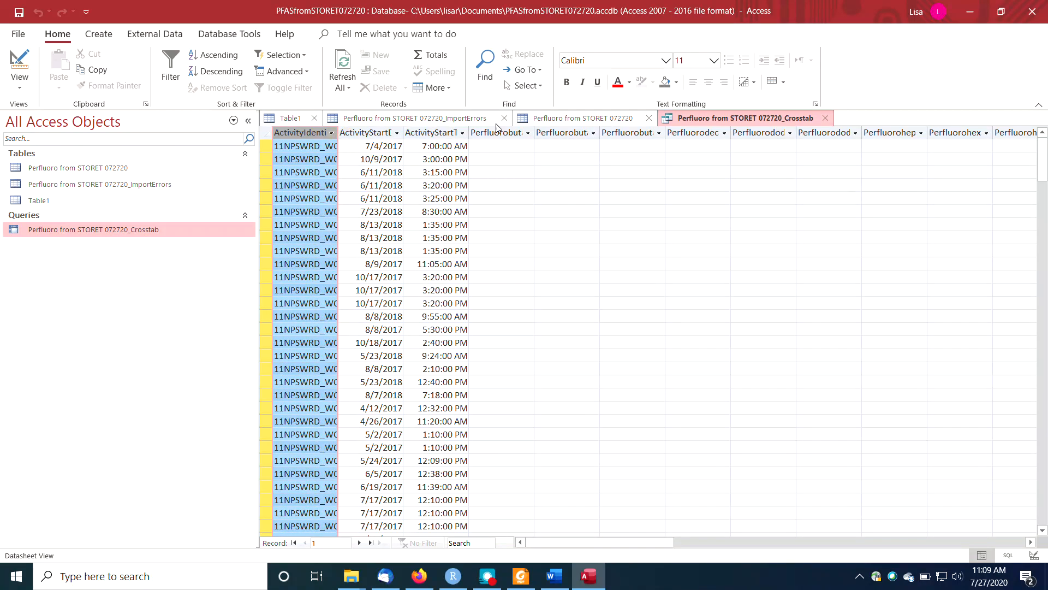
Reopen the crosstab in Design View and enlarge the source table's field list to show full field names.
{"action": "right_click", "coordinate": [727, 117]}
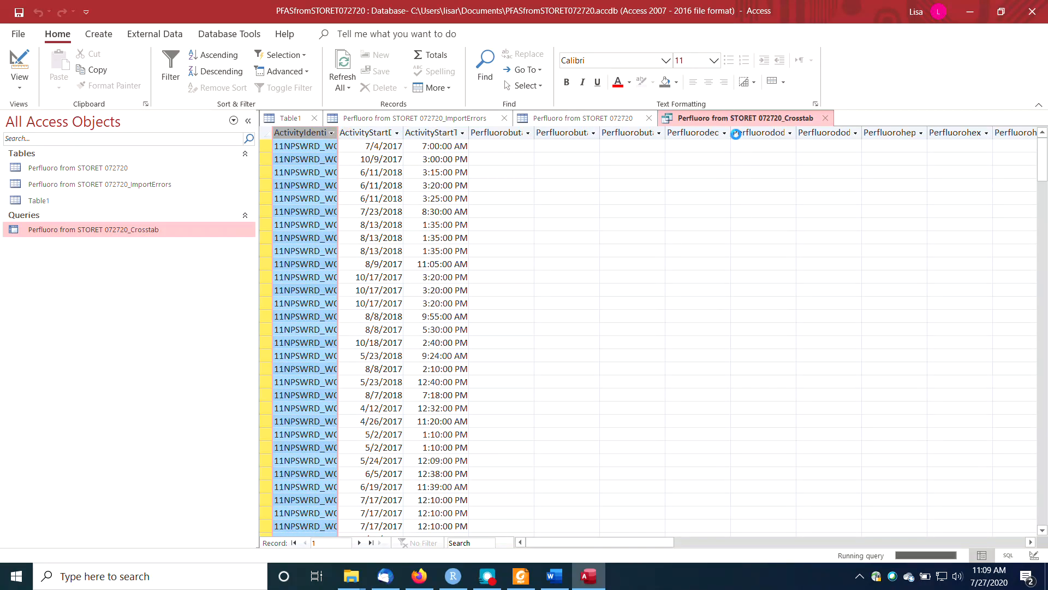
{"action": "right_click", "coordinate": [736, 117]}
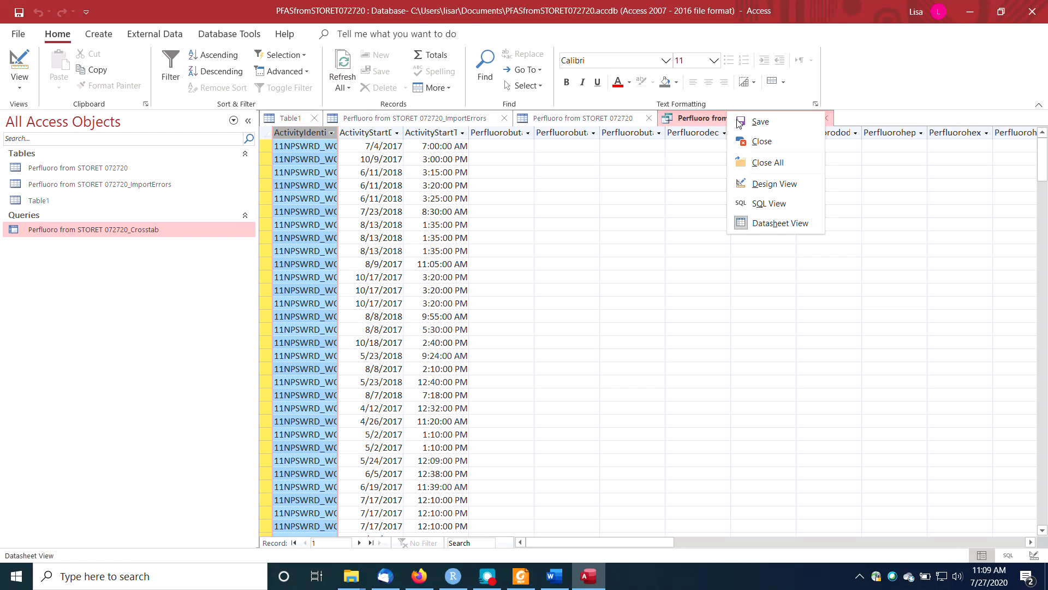
{"action": "left_click", "coordinate": [743, 183]}
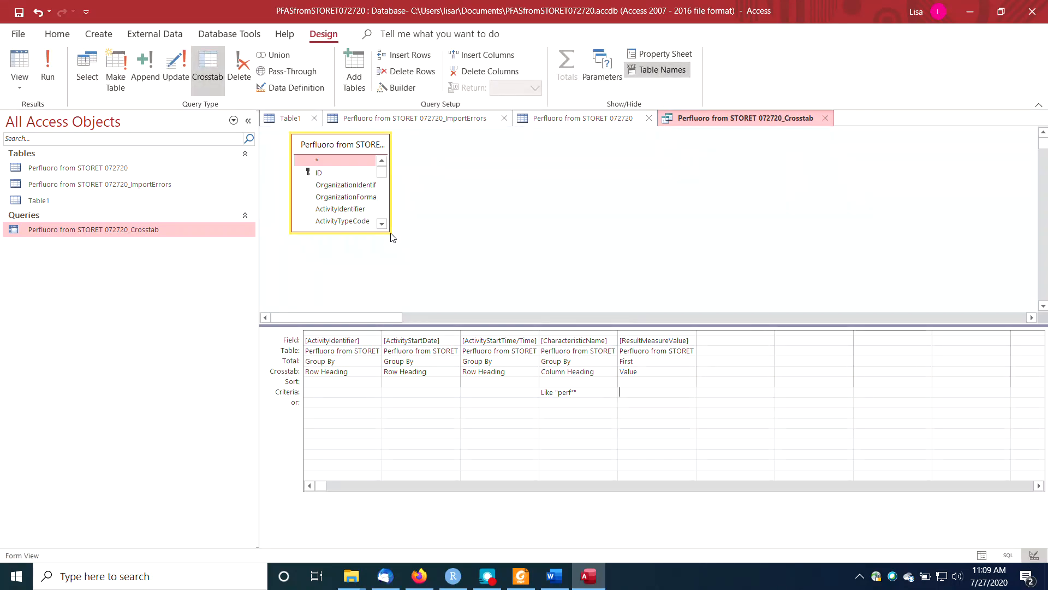
{"action": "left_click_drag", "start_coordinate": [389, 232], "coordinate": [827, 299]}
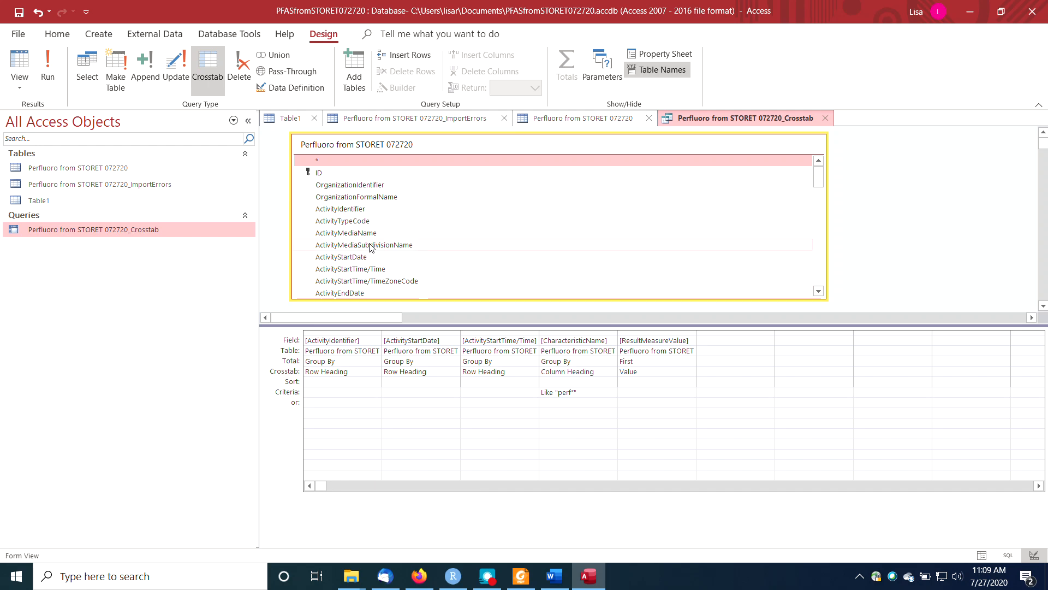
Add the ProjectIdentifier field to the crosstab's design grid as a Row Heading.
{"action": "scroll", "coordinate": [345, 263], "scroll_direction": "down", "scroll_amount": 2}
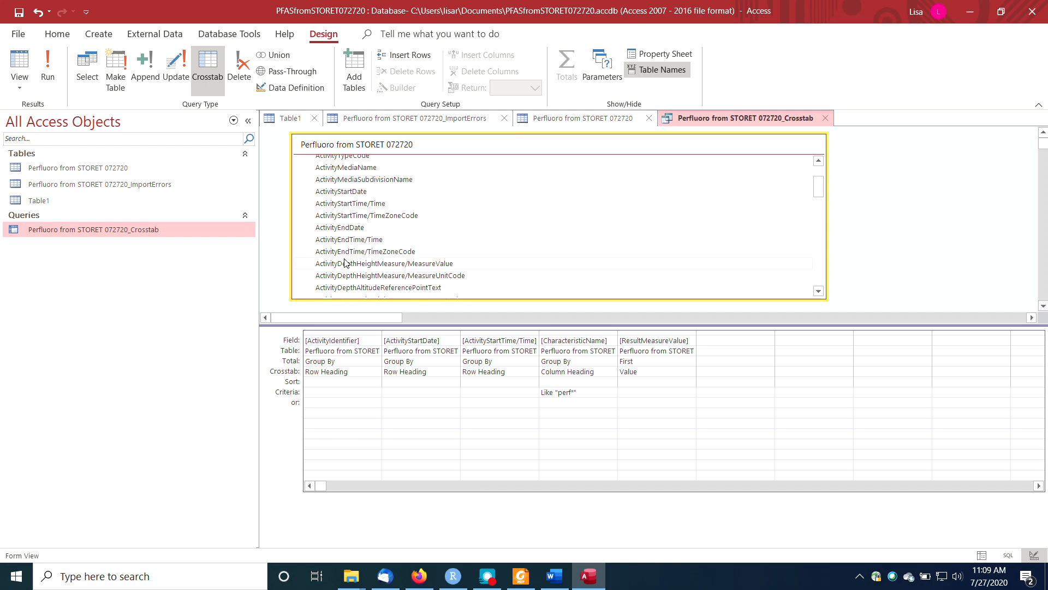
{"action": "scroll", "coordinate": [350, 268], "scroll_direction": "down", "scroll_amount": 2}
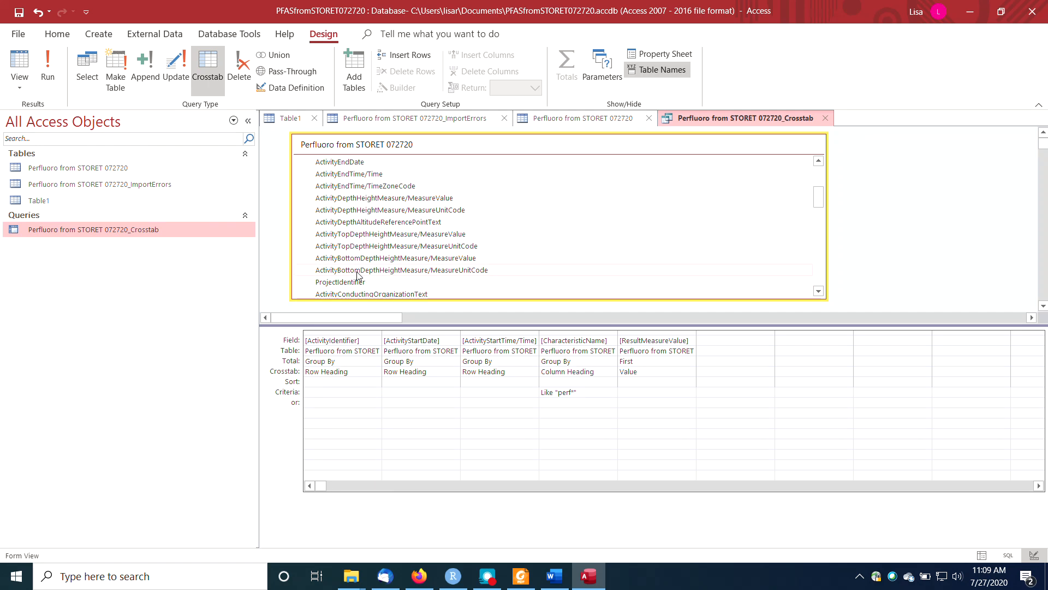
{"action": "scroll", "coordinate": [358, 276], "scroll_direction": "down", "scroll_amount": 1}
{"action": "left_click", "coordinate": [349, 250]}
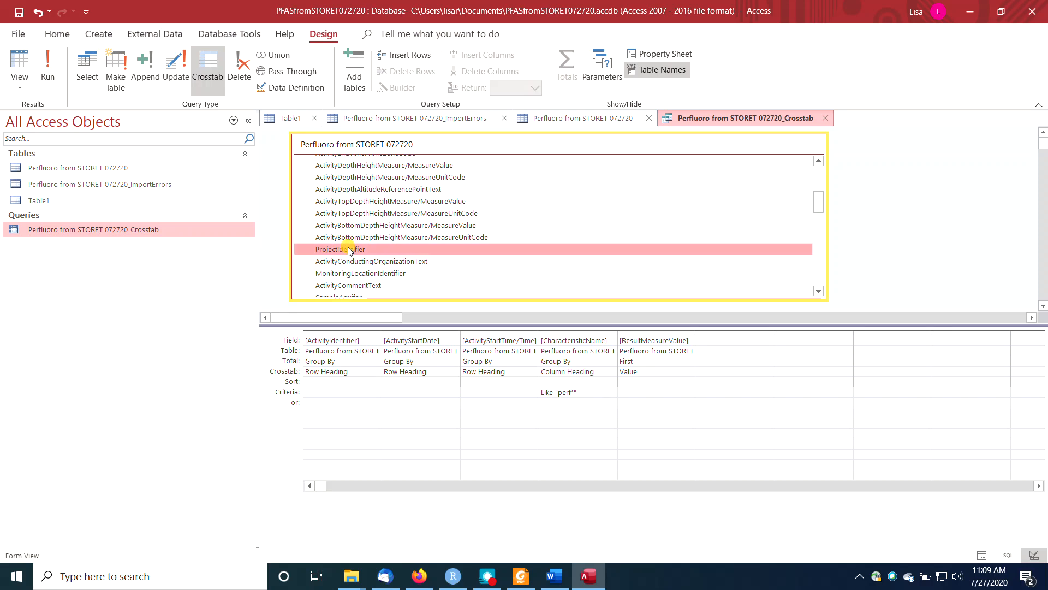
{"action": "double_click", "coordinate": [349, 250]}
{"action": "left_click", "coordinate": [767, 371]}
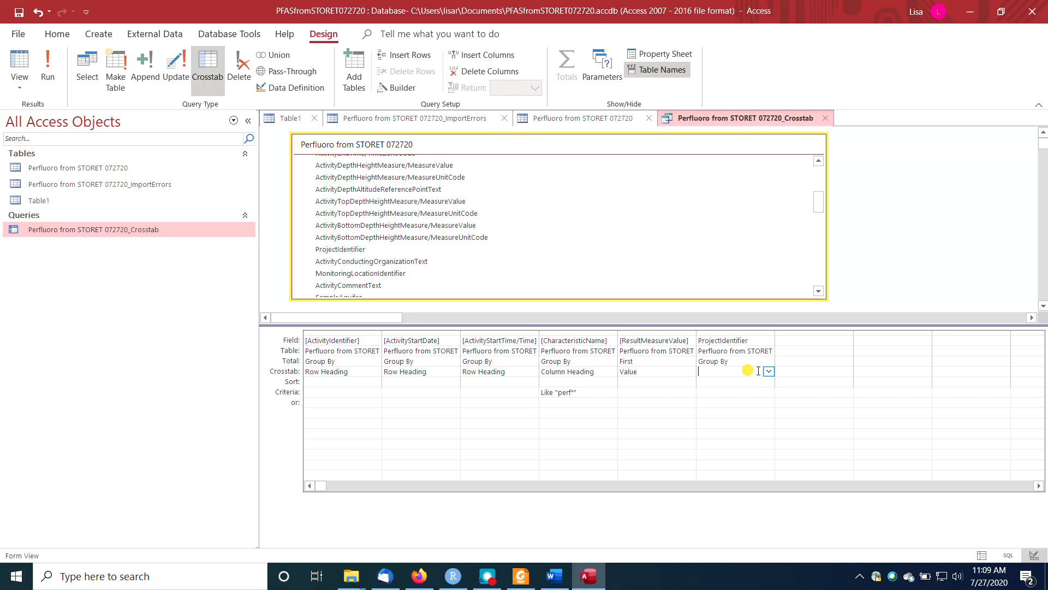
{"action": "left_click", "coordinate": [768, 372]}
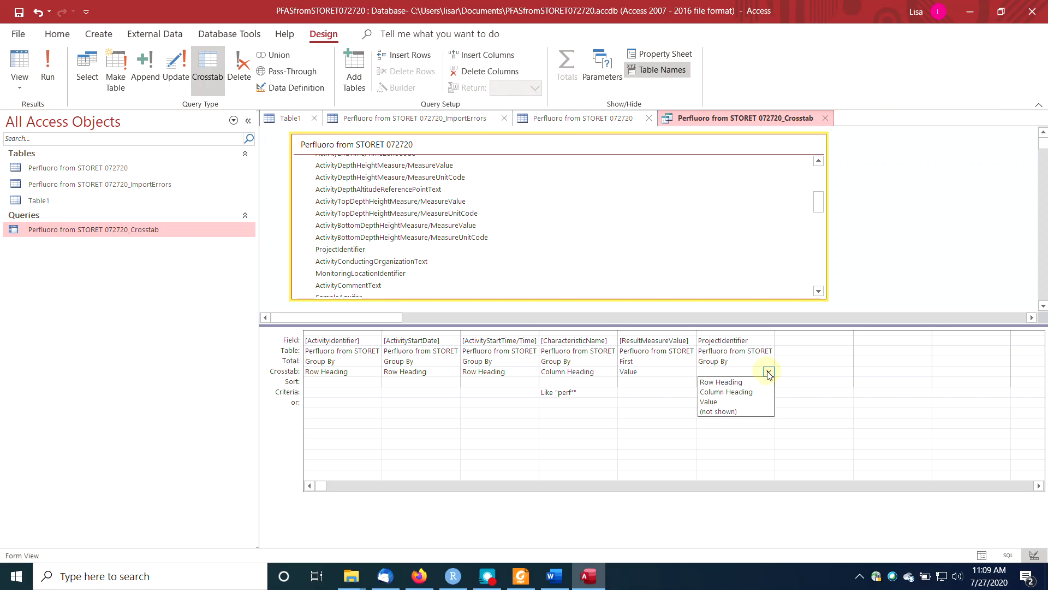
{"action": "left_click", "coordinate": [764, 380]}
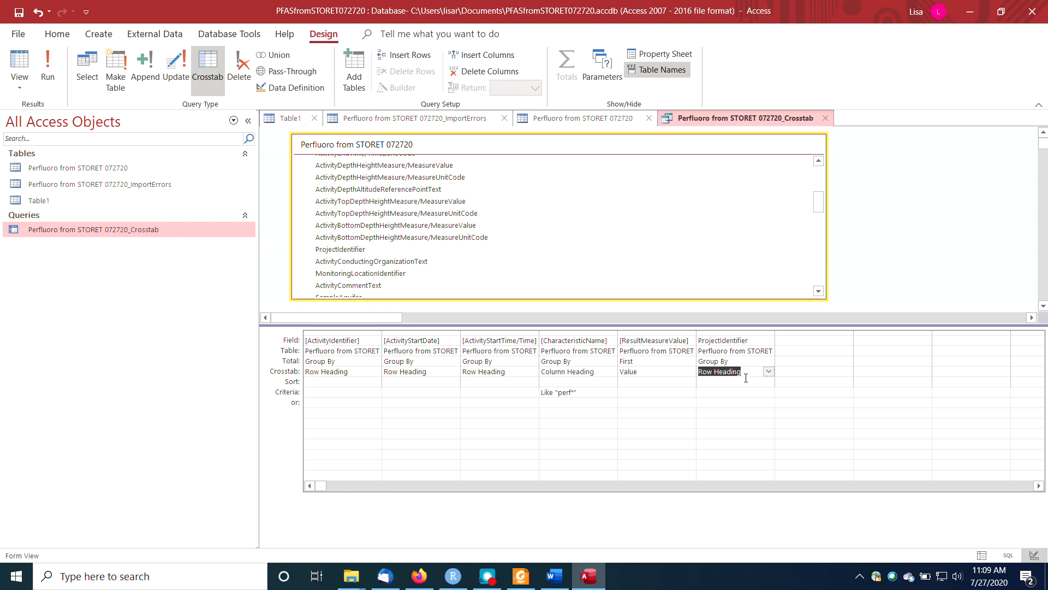
Run the crosstab and try to filter its ProjectIdentifier column down to a single project.
{"action": "left_click", "coordinate": [50, 71]}
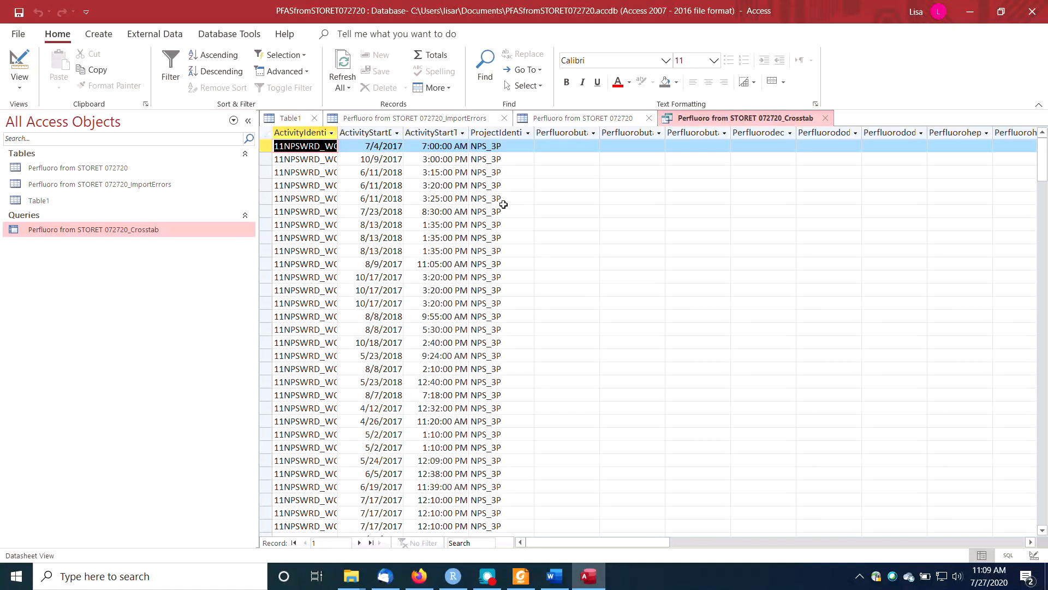
{"action": "left_click", "coordinate": [529, 137]}
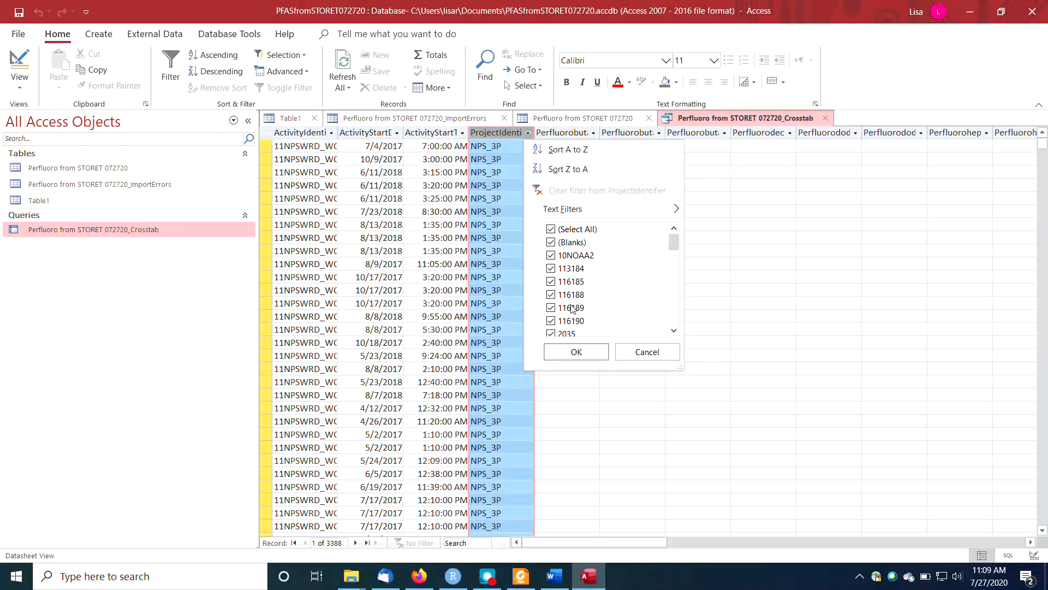
{"action": "mouse_move", "coordinate": [676, 243]}
{"action": "left_mouse_down"}
{"action": "mouse_move", "coordinate": [673, 315]}
{"action": "mouse_move", "coordinate": [674, 207]}
{"action": "mouse_move", "coordinate": [676, 224]}
{"action": "left_mouse_up"}
{"action": "left_click", "coordinate": [551, 230]}
{"action": "left_click_drag", "start_coordinate": [676, 242], "coordinate": [675, 289]}
{"action": "left_click", "coordinate": [551, 294]}
{"action": "left_click", "coordinate": [570, 356]}
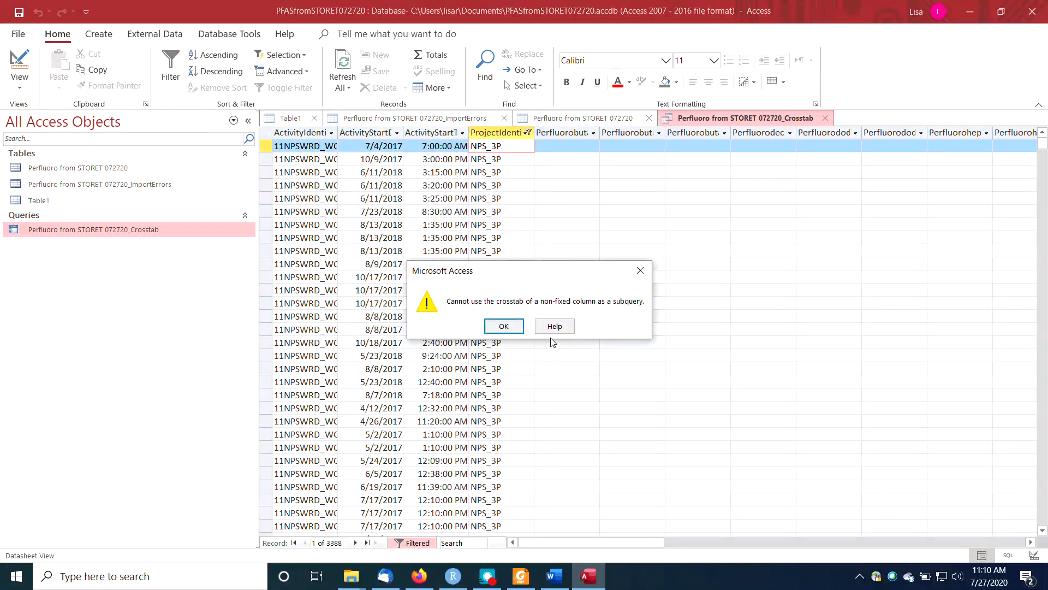
{"action": "left_click", "coordinate": [505, 327]}
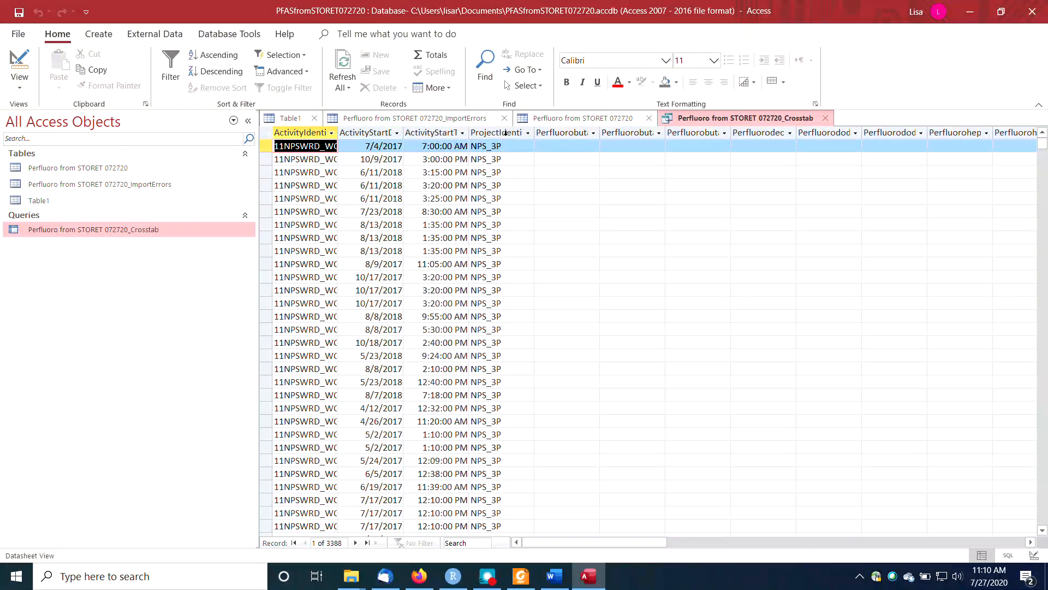
{"action": "left_click", "coordinate": [522, 135]}
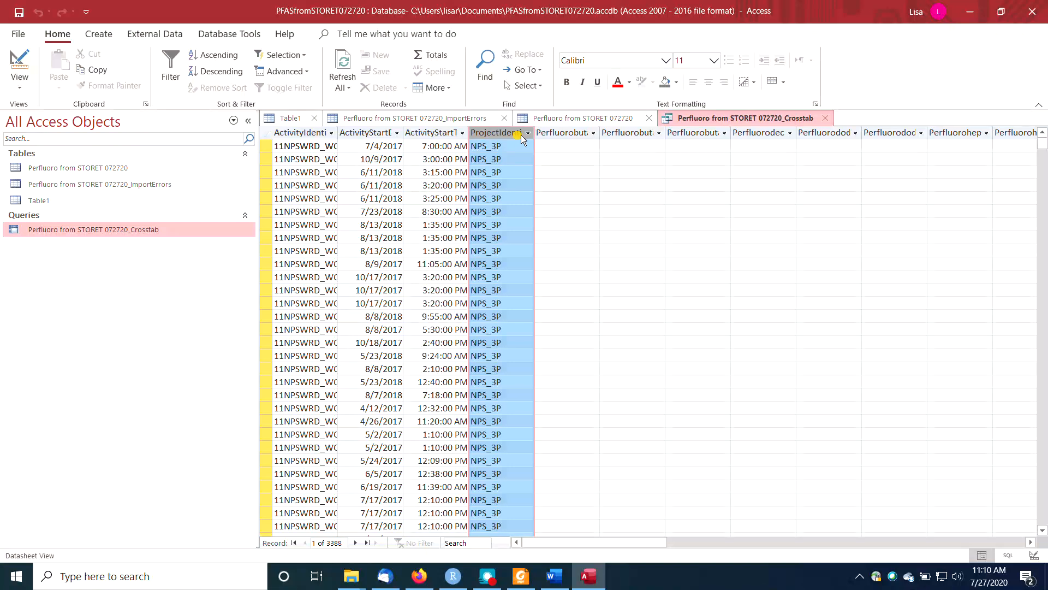
Restrict the crosstab's ProjectIdentifier field with the criterion Like "GL*" in its design and run the query to view the matching rows.
{"action": "right_click", "coordinate": [699, 123]}
{"action": "left_click", "coordinate": [716, 193]}
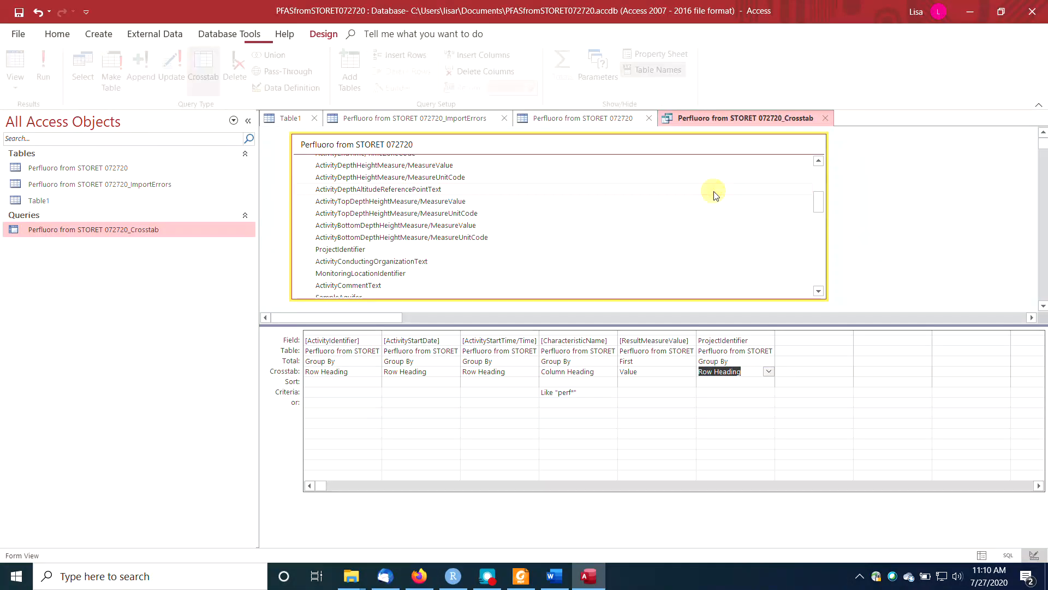
{"action": "left_click", "coordinate": [708, 393]}
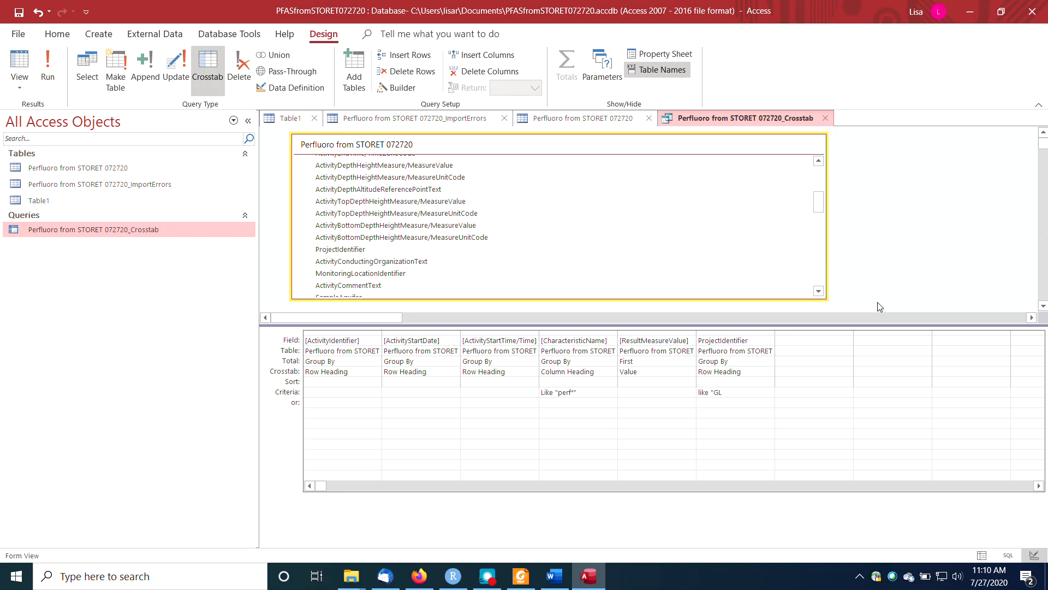
{"action": "type", "text": "like \"GL*\""}
{"action": "key", "text": "Tab"}
{"action": "left_click", "coordinate": [49, 65]}
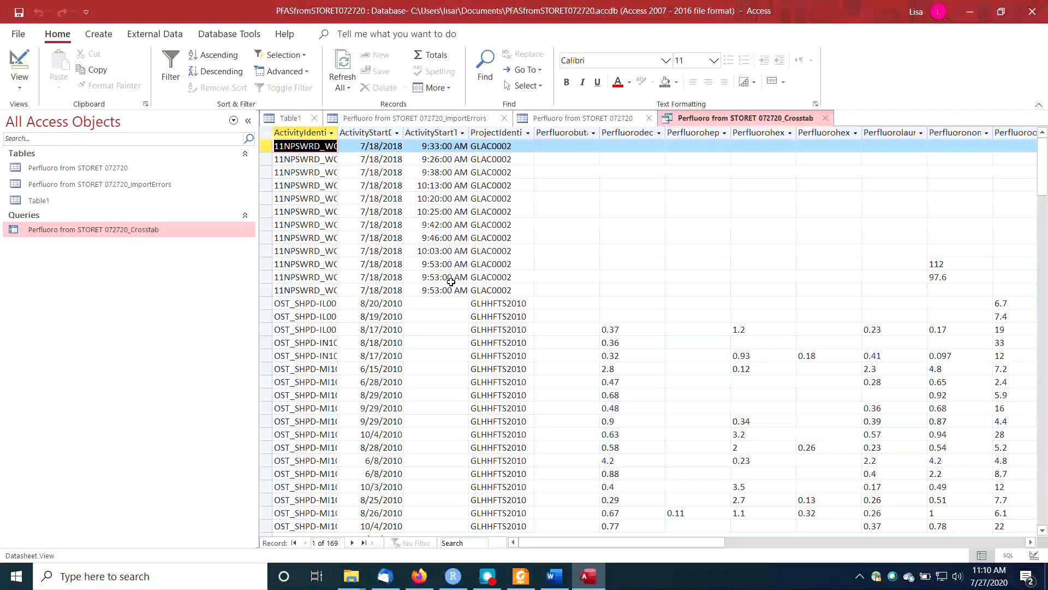
{"action": "left_click_drag", "start_coordinate": [605, 543], "coordinate": [329, 546]}
{"action": "mouse_move", "coordinate": [692, 543]}
{"action": "left_mouse_down"}
{"action": "mouse_move", "coordinate": [920, 543]}
{"action": "mouse_move", "coordinate": [693, 544]}
{"action": "left_mouse_up"}
Copy the entire crosstab result into a new blank Excel workbook starting at cell A1, and select the whole sheet.
{"action": "left_click", "coordinate": [270, 136]}
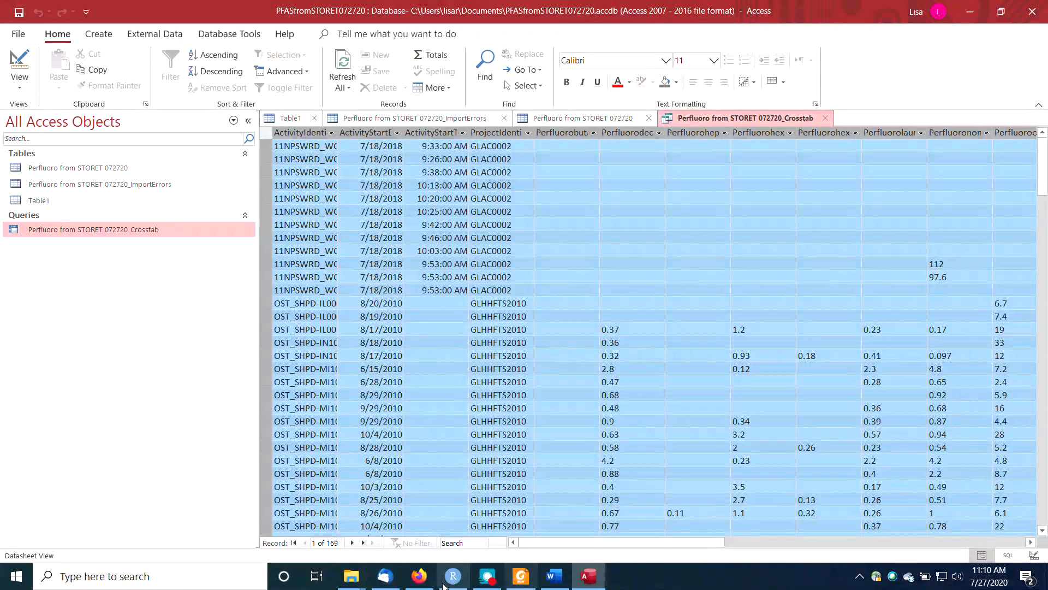
{"action": "left_click", "coordinate": [24, 579]}
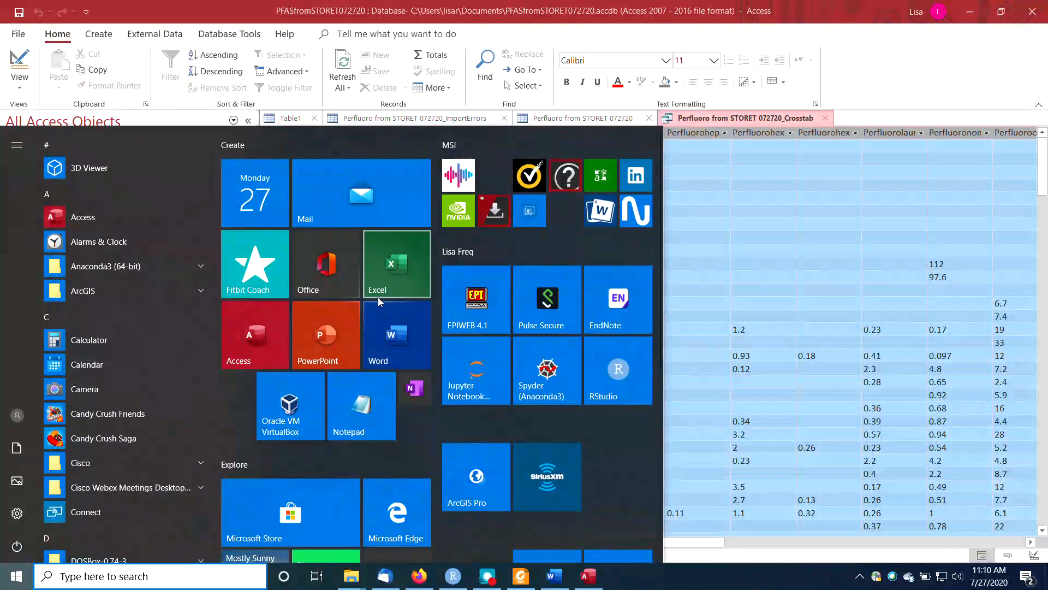
{"action": "left_click", "coordinate": [378, 296]}
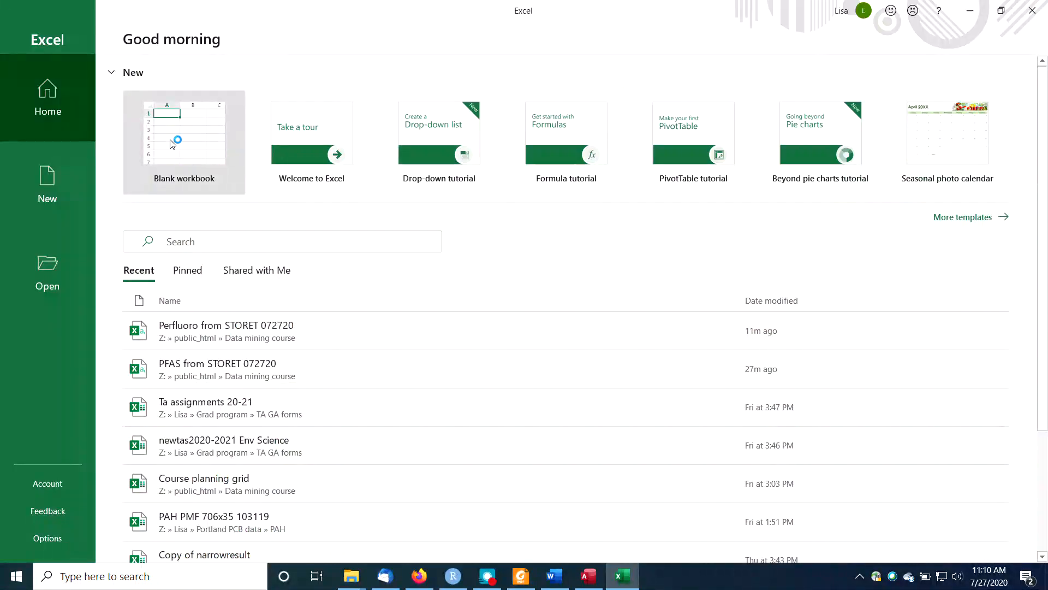
{"action": "left_click", "coordinate": [180, 147]}
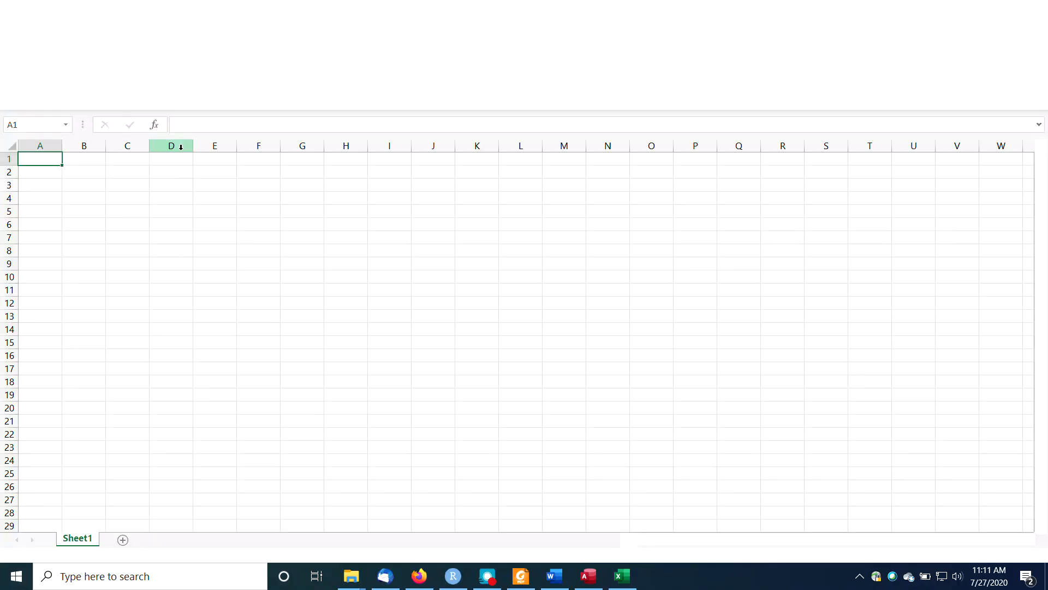
{"action": "key", "text": "ctrl+v"}
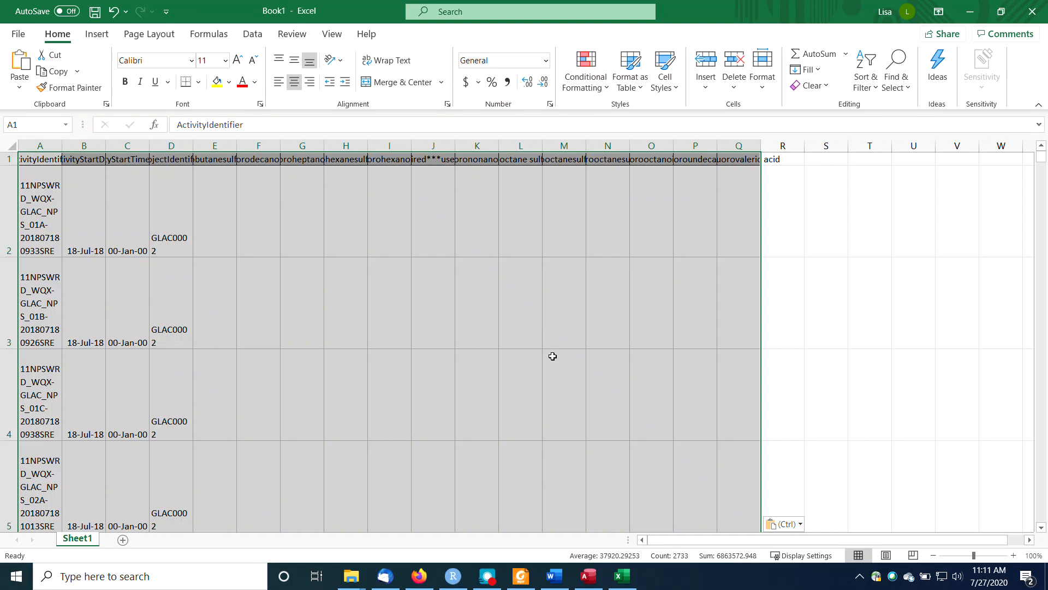
{"action": "left_click", "coordinate": [591, 578]}
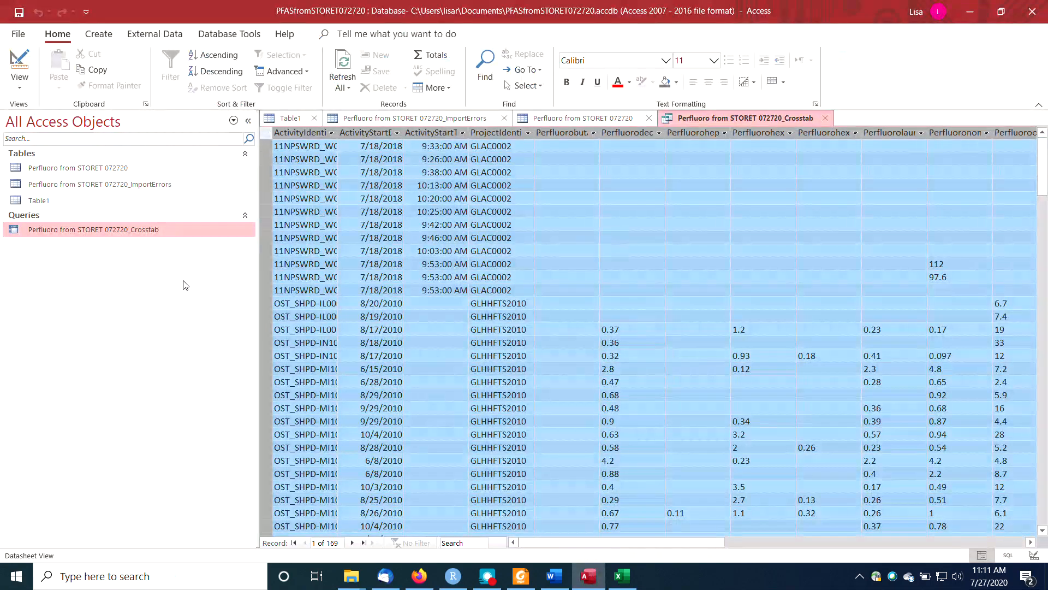
{"action": "left_click", "coordinate": [586, 573]}
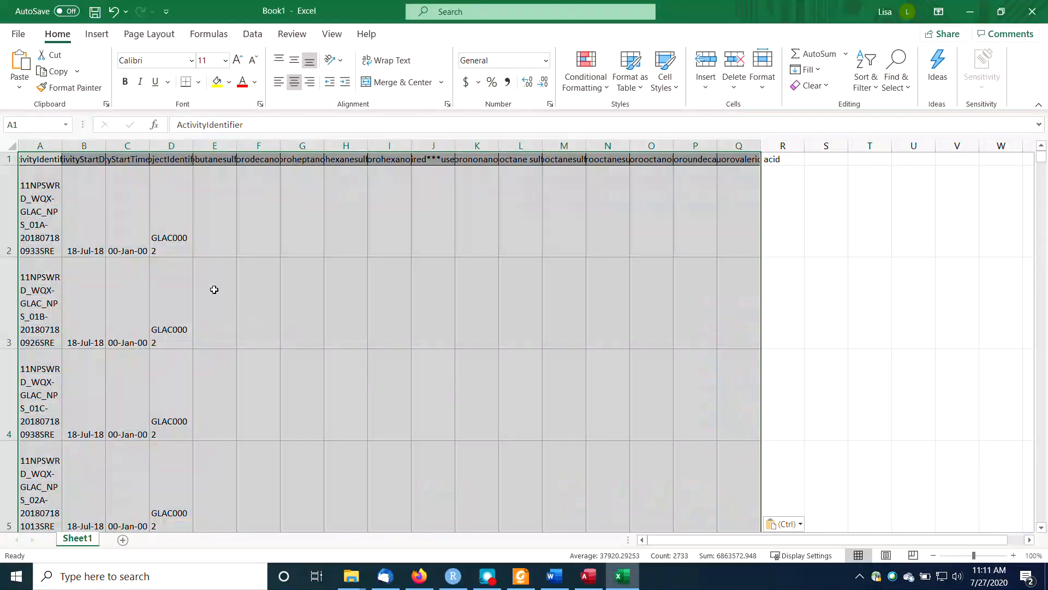
{"action": "left_click", "coordinate": [168, 214]}
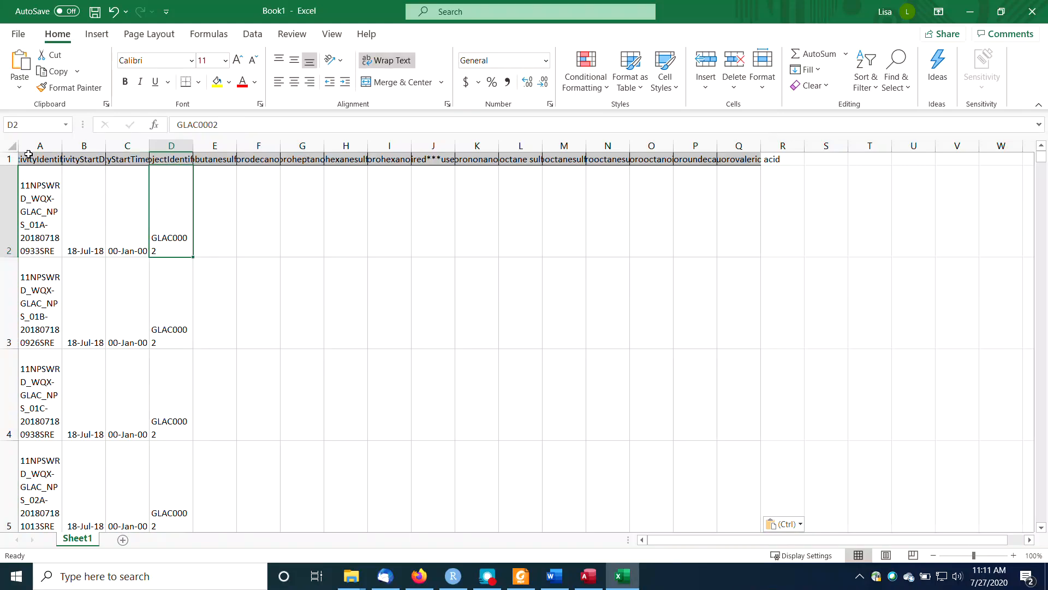
{"action": "left_click", "coordinate": [12, 145]}
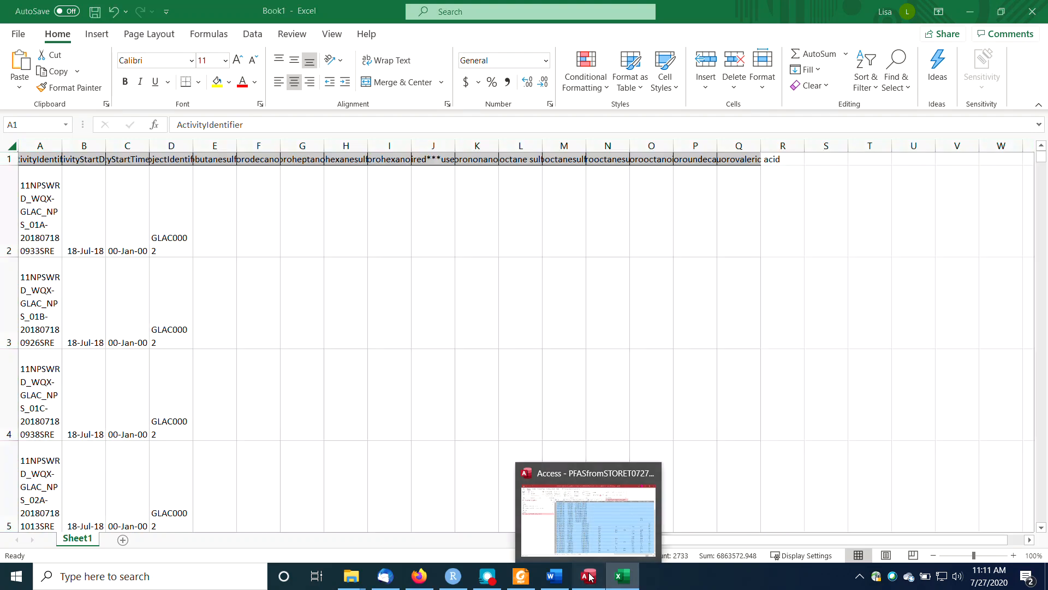
Switch back to Access and examine the crosstab's result values across all the perfluoro compound columns.
{"action": "left_click", "coordinate": [588, 576]}
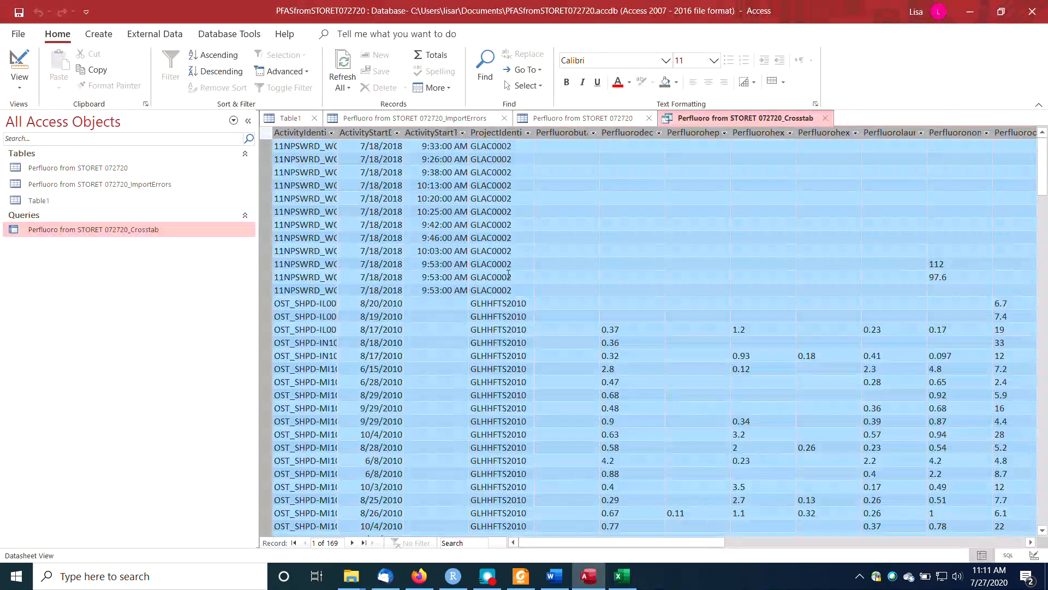
{"action": "left_click", "coordinate": [584, 301]}
{"action": "key", "text": "Right"}
{"action": "key", "text": "Right"}
{"action": "key", "text": "Right"}
{"action": "key", "text": "Right"}
{"action": "key", "text": "Right"}
{"action": "key", "text": "Right"}
{"action": "key", "text": "Right"}
{"action": "key", "text": "Right"}
{"action": "key", "text": "Right"}
{"action": "key", "text": "Right"}
{"action": "key", "text": "Right"}
{"action": "key", "text": "Right"}
{"action": "key", "text": "Right"}
{"action": "key", "text": "Right"}
{"action": "key", "text": "Right"}
{"action": "key", "text": "Right"}
{"action": "key", "text": "Right"}
{"action": "key", "text": "Right"}
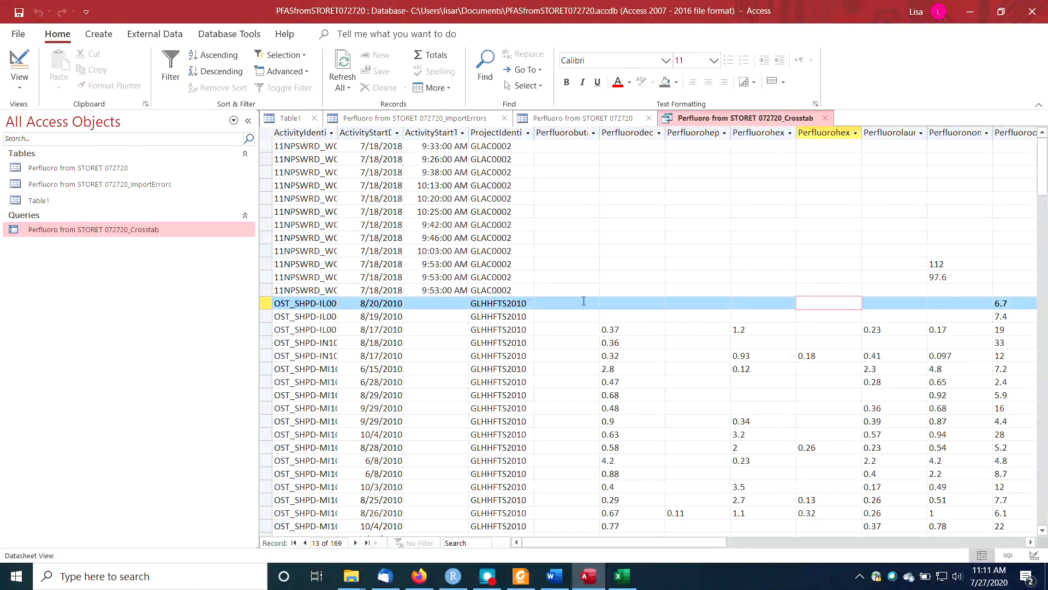
{"action": "key", "text": "Right"}
{"action": "key", "text": "Right"}
{"action": "key", "text": "Right"}
{"action": "key", "text": "Right"}
{"action": "key", "text": "Right"}
{"action": "key", "text": "Right"}
{"action": "key", "text": "Right"}
{"action": "key", "text": "Right"}
{"action": "key", "text": "Right"}
{"action": "key", "text": "Right"}
{"action": "key", "text": "Right"}
{"action": "key", "text": "Right"}
{"action": "key", "text": "Right"}
{"action": "key", "text": "Right"}
{"action": "key", "text": "Right"}
{"action": "key", "text": "Right"}
{"action": "key", "text": "Right"}
{"action": "key", "text": "Right"}
{"action": "key", "text": "Right"}
{"action": "key", "text": "Right"}
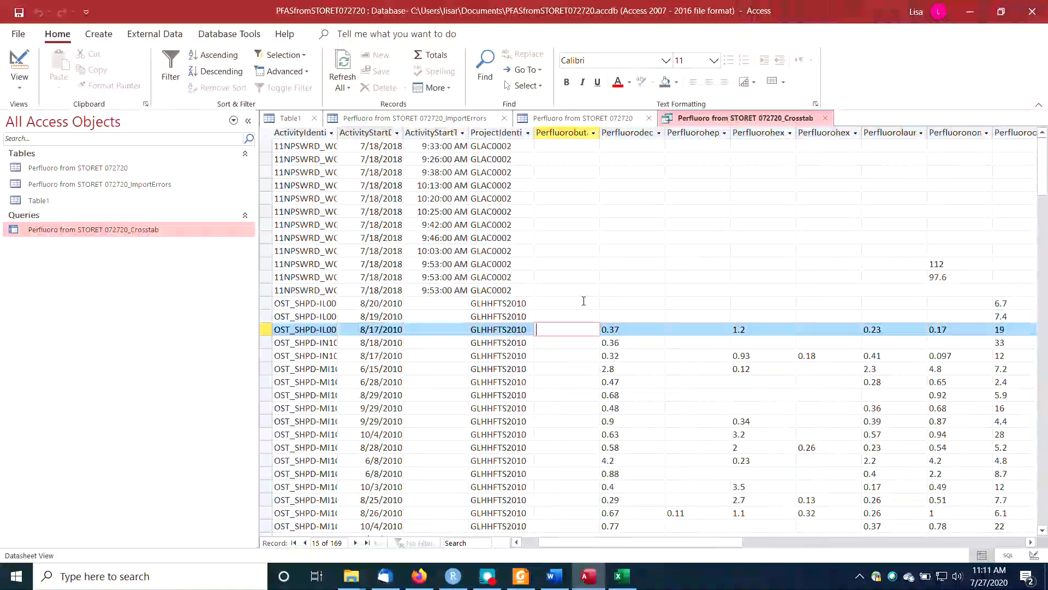
{"action": "key", "text": "Left"}
{"action": "key", "text": "Left"}
{"action": "key", "text": "Left"}
{"action": "key", "text": "Left"}
{"action": "key", "text": "Left"}
{"action": "key", "text": "Left"}
{"action": "key", "text": "Left"}
{"action": "key", "text": "Left"}
{"action": "key", "text": "Up"}
{"action": "key", "text": "Right"}
{"action": "key", "text": "Right"}
{"action": "key", "text": "Right"}
{"action": "key", "text": "Right"}
{"action": "key", "text": "Right"}
{"action": "key", "text": "Right"}
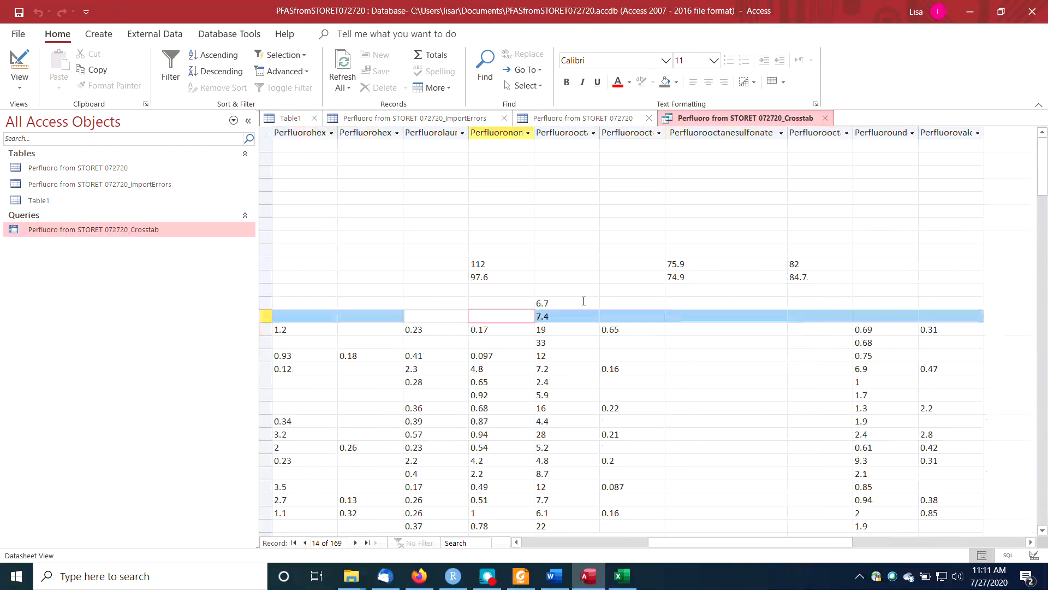
{"action": "key", "text": "Right"}
{"action": "key", "text": "Right"}
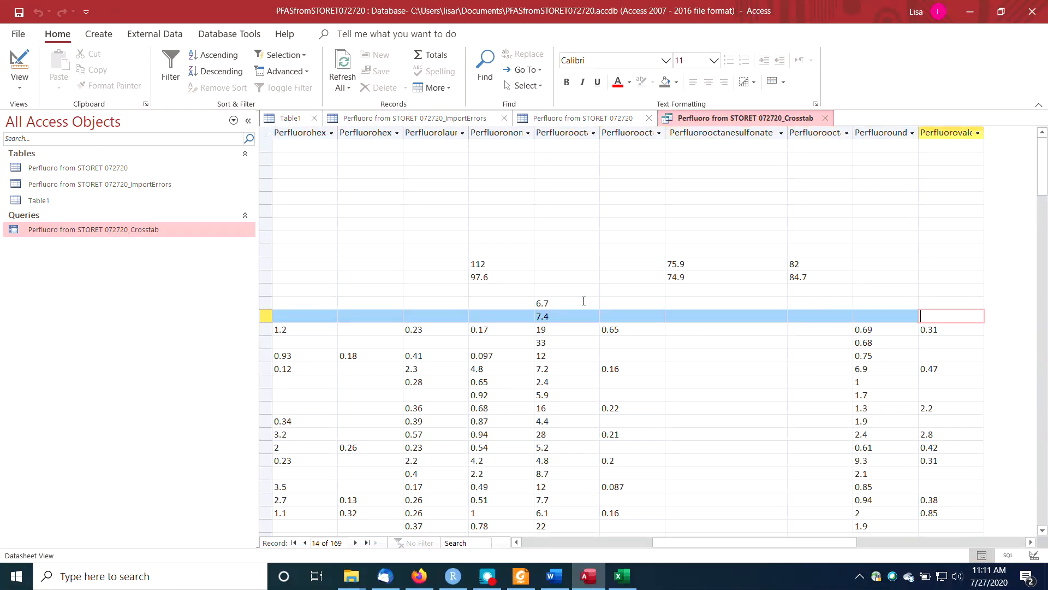
{"action": "key", "text": "Right"}
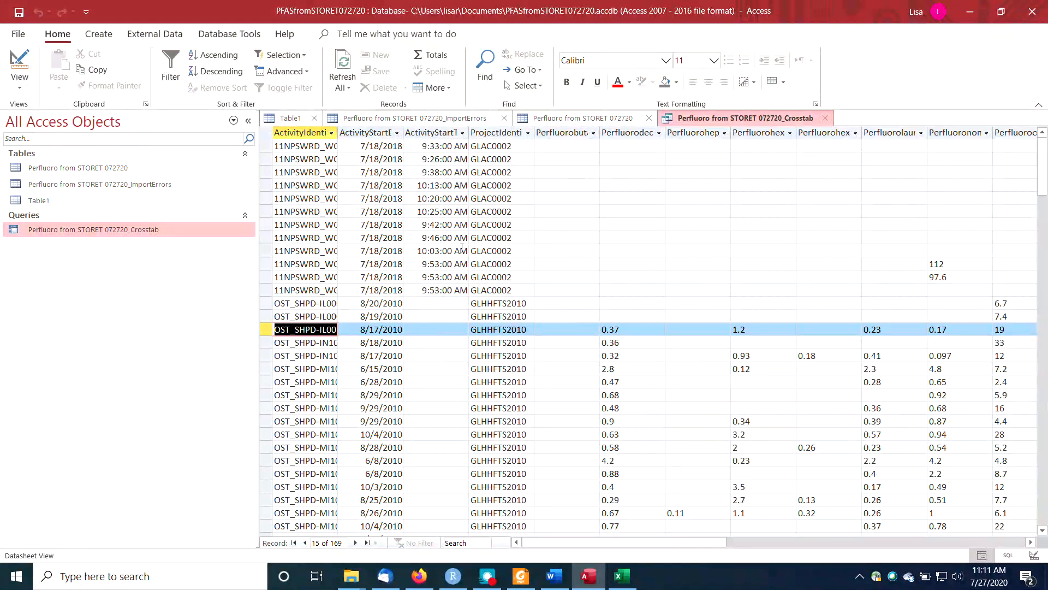
Show the Perfluoro from STORET 072720_ImportErrors table and try to delete it from the database while it is open.
{"action": "left_click", "coordinate": [89, 169]}
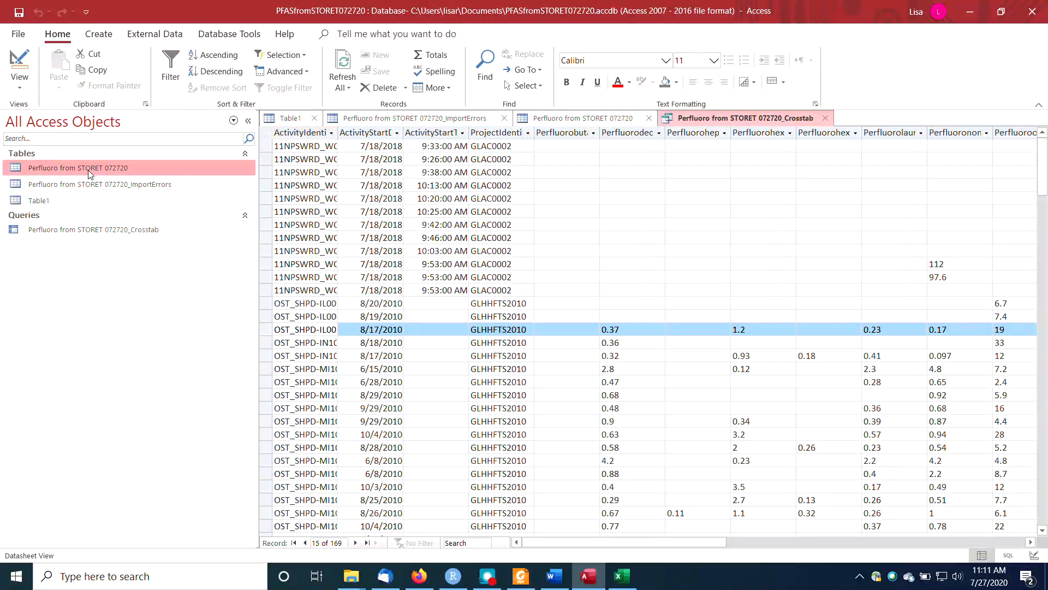
{"action": "left_click", "coordinate": [93, 187]}
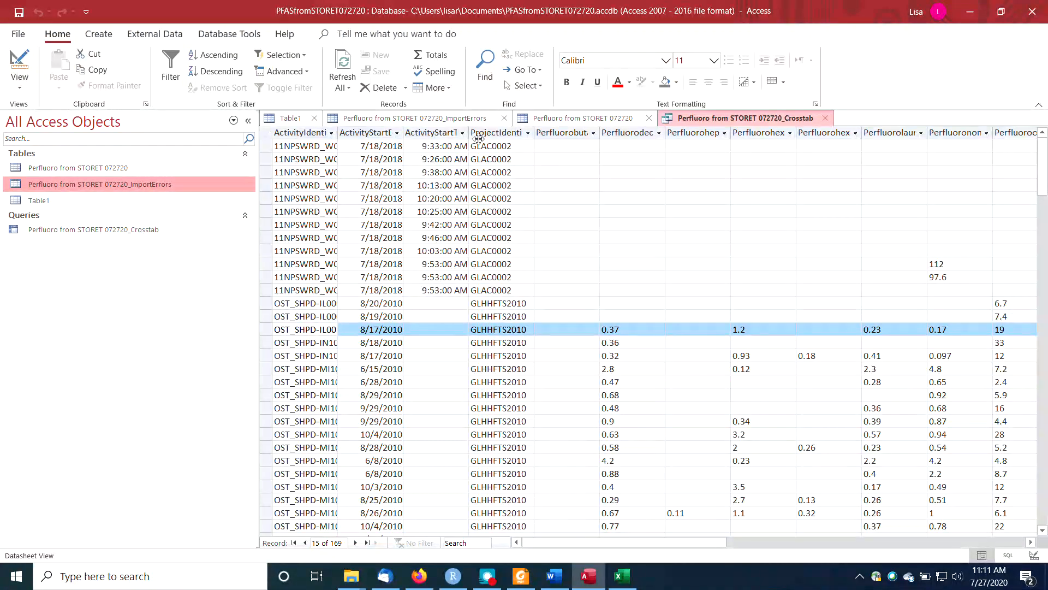
{"action": "left_click", "coordinate": [461, 118]}
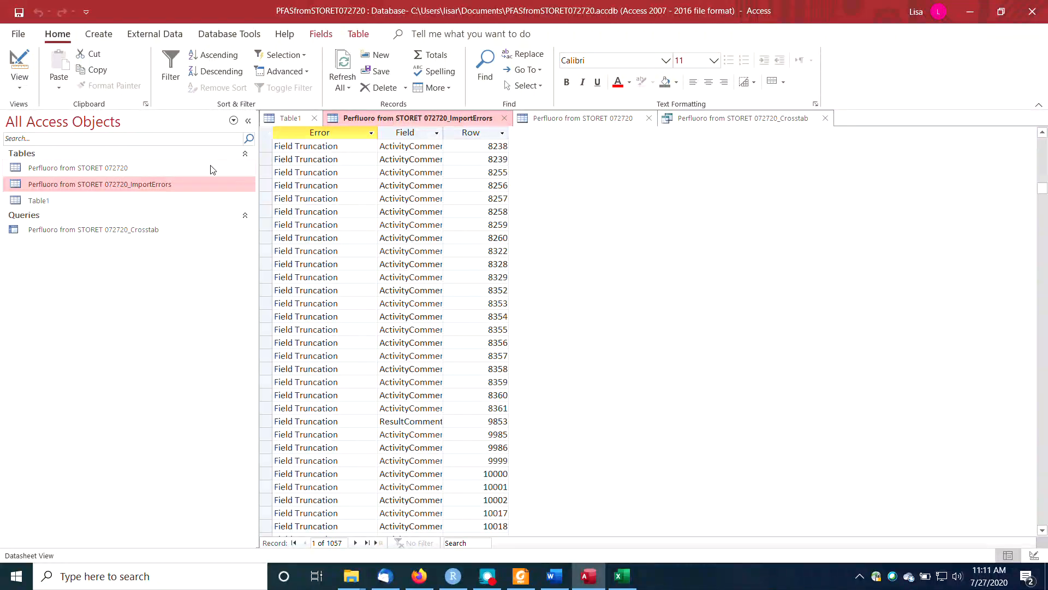
{"action": "right_click", "coordinate": [172, 186]}
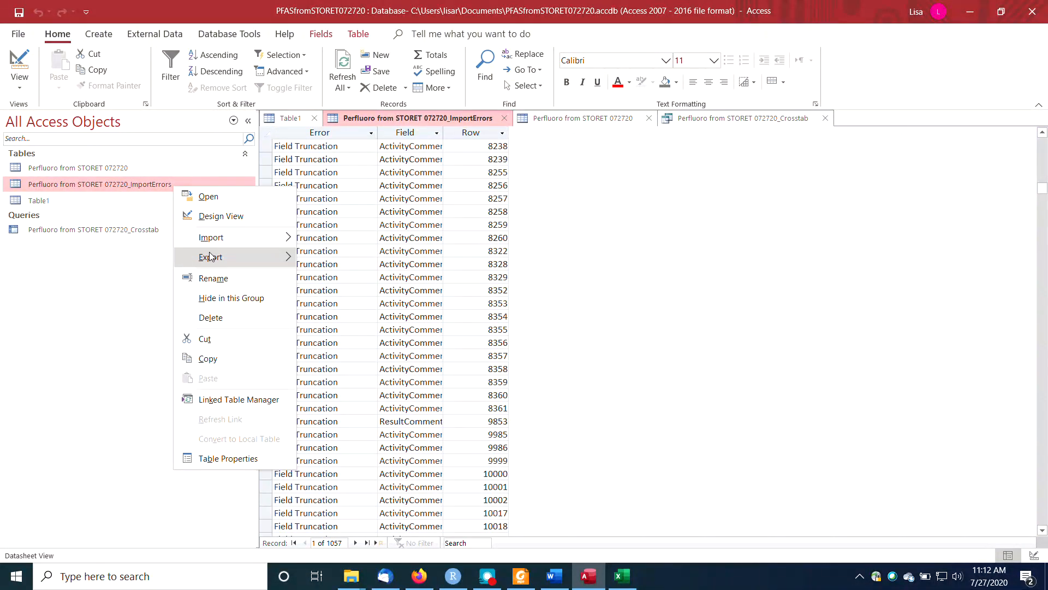
{"action": "left_click", "coordinate": [211, 317]}
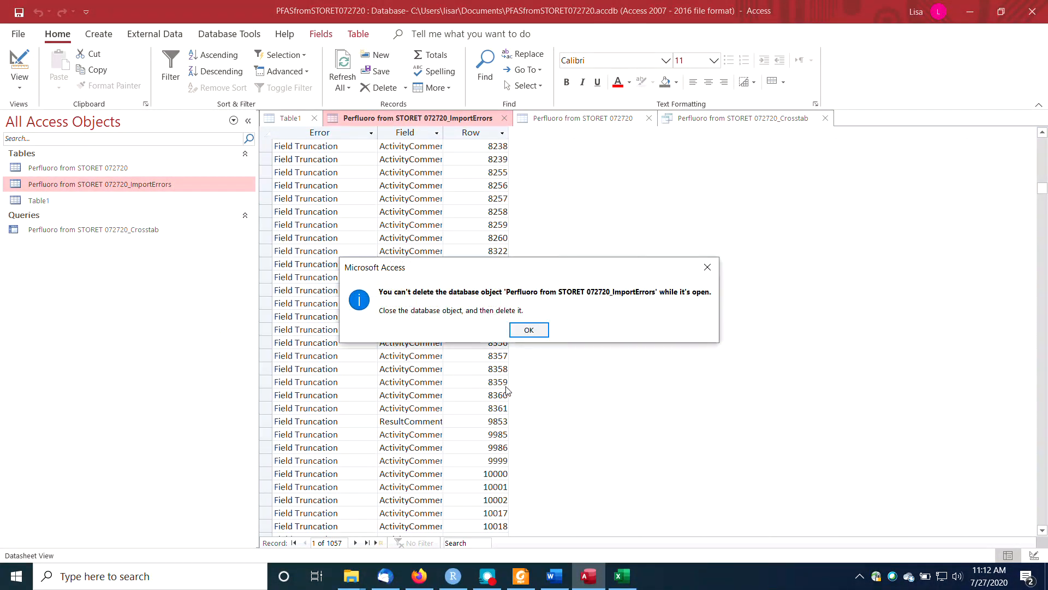
{"action": "left_click", "coordinate": [529, 330]}
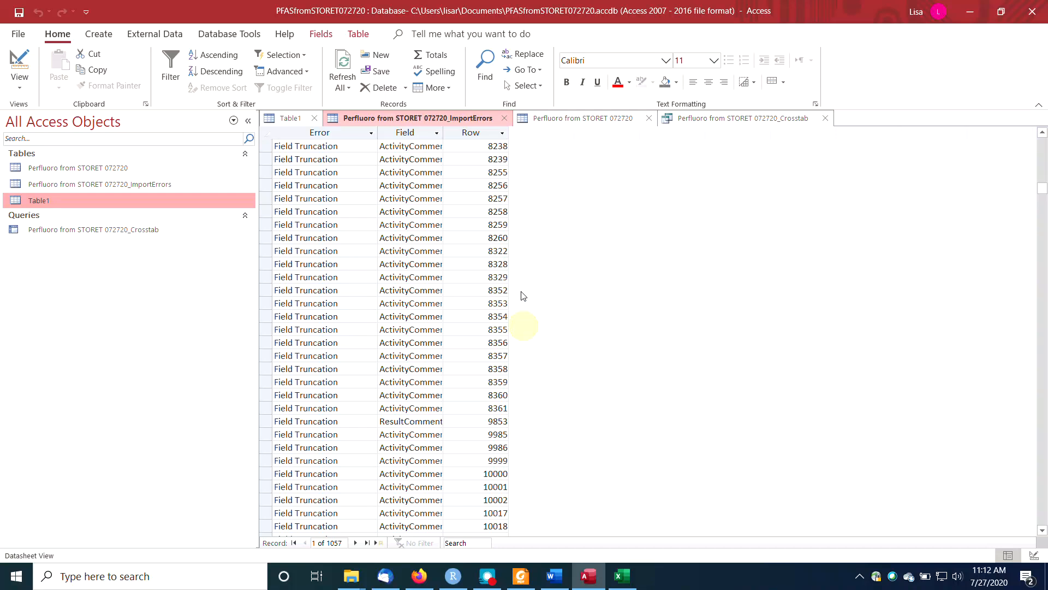
Close the Perfluoro from STORET 072720_ImportErrors table without saving its layout and delete it from the database.
{"action": "left_click", "coordinate": [504, 118]}
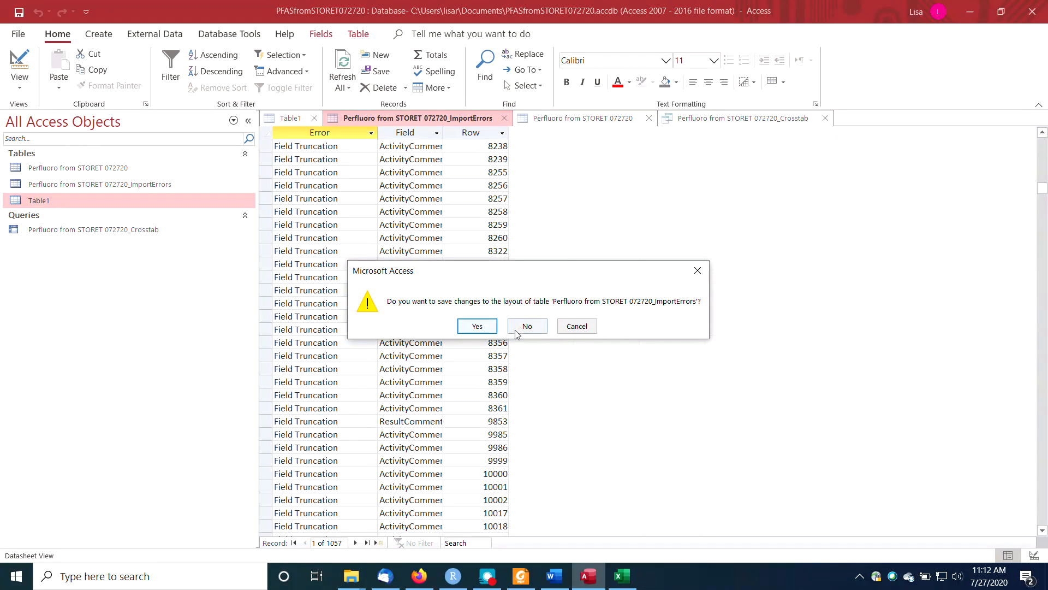
{"action": "left_click", "coordinate": [521, 326]}
{"action": "right_click", "coordinate": [146, 187]}
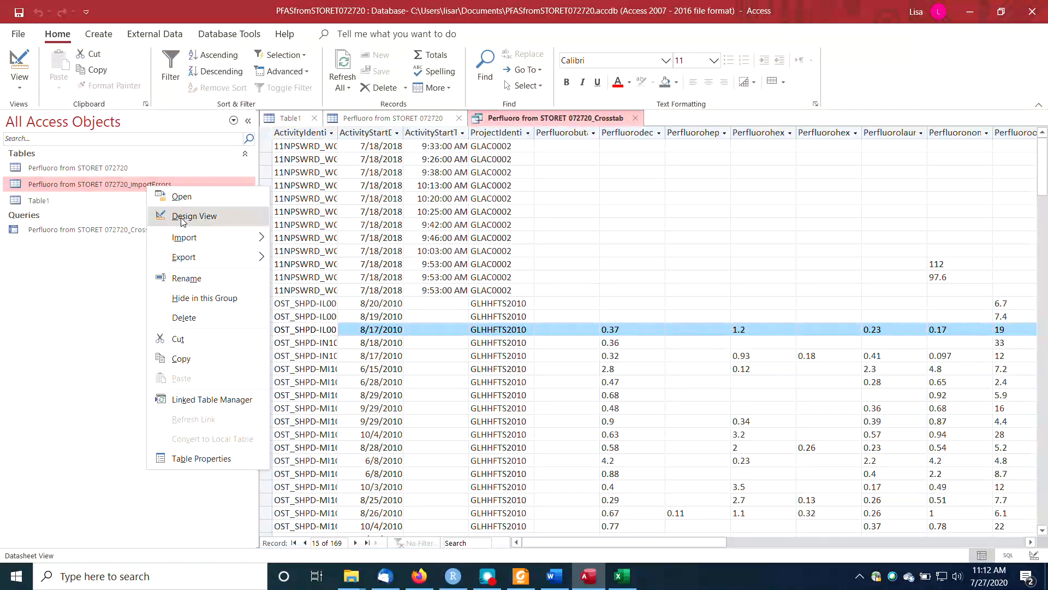
{"action": "left_click", "coordinate": [189, 318]}
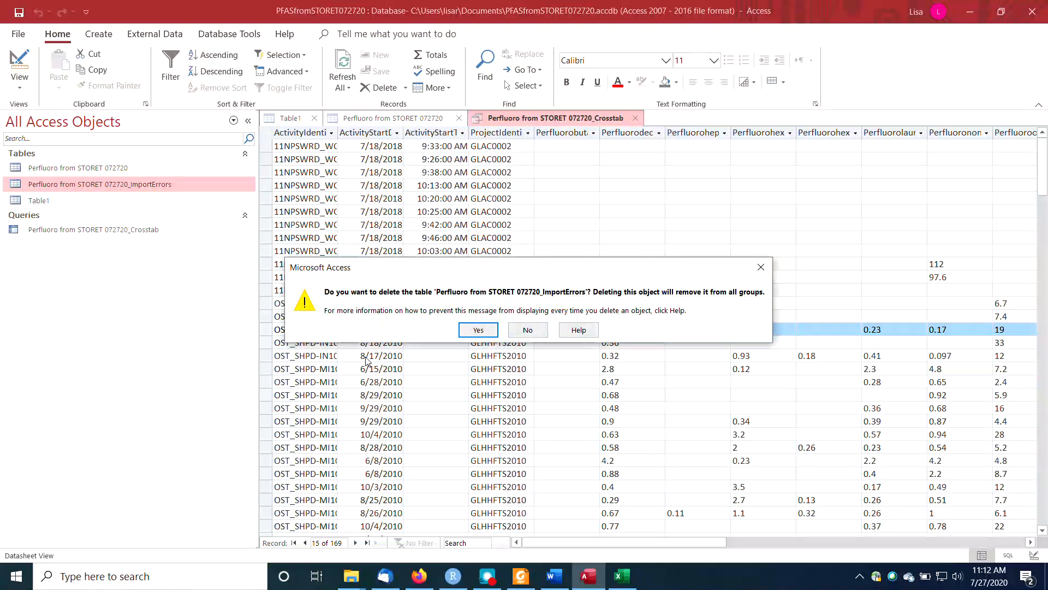
{"action": "left_click", "coordinate": [476, 332]}
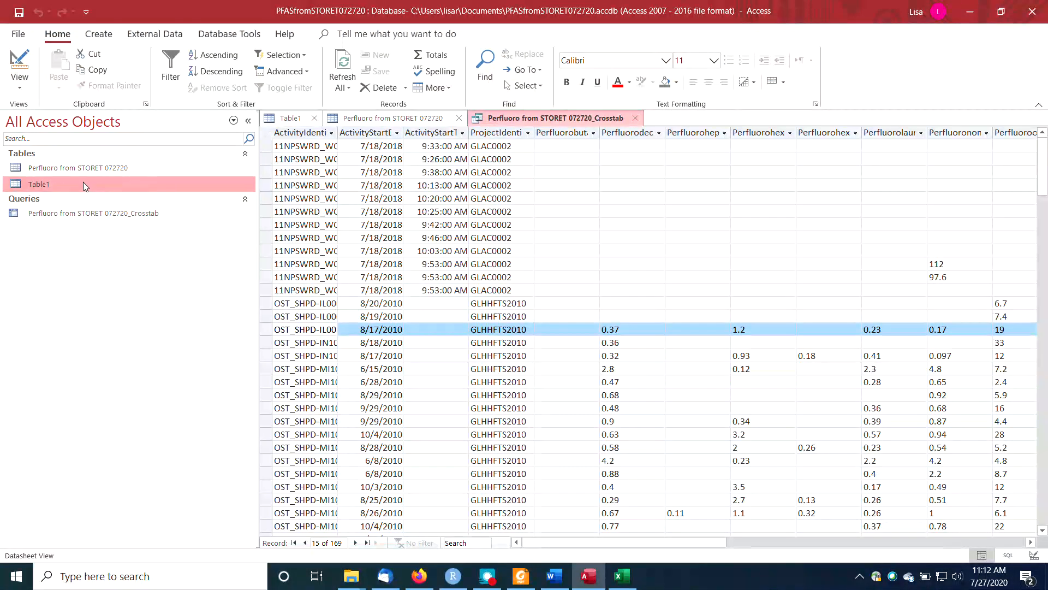
Close Table1 and select the Perfluoro from STORET 072720 table among the database objects.
{"action": "left_click", "coordinate": [315, 118]}
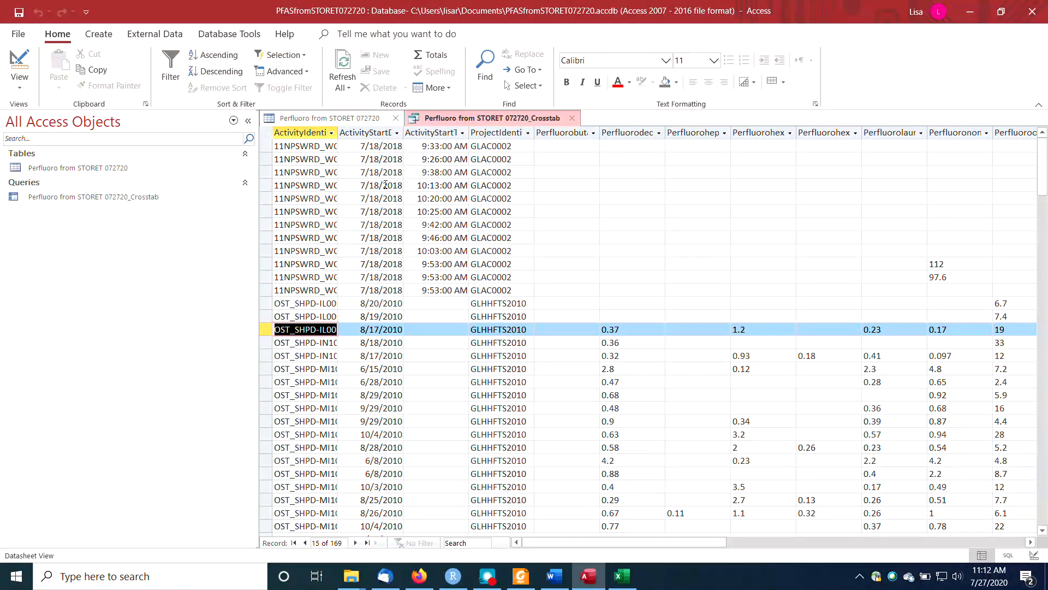
{"action": "left_click", "coordinate": [74, 168]}
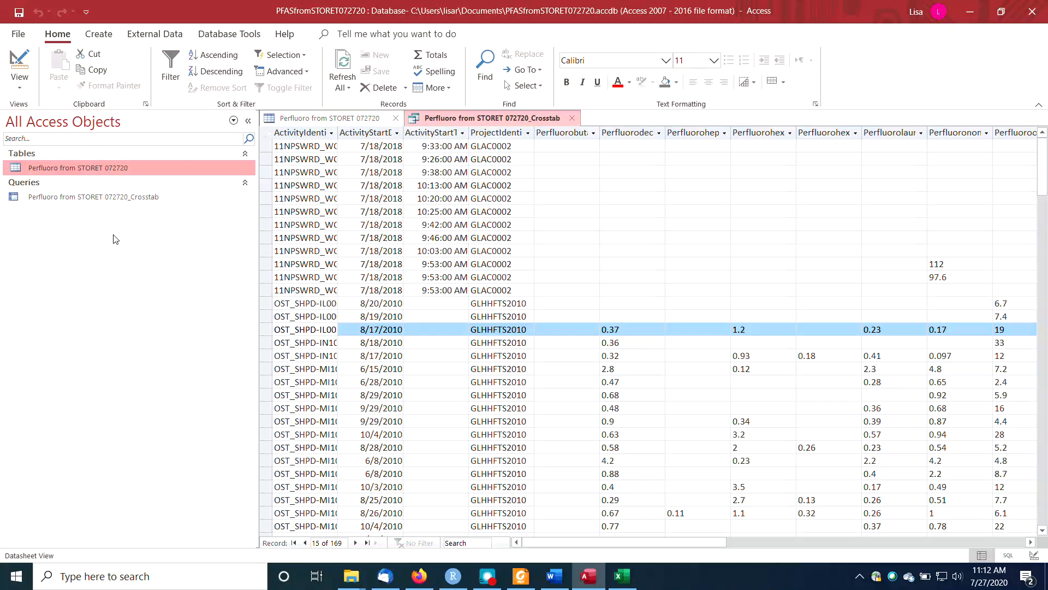